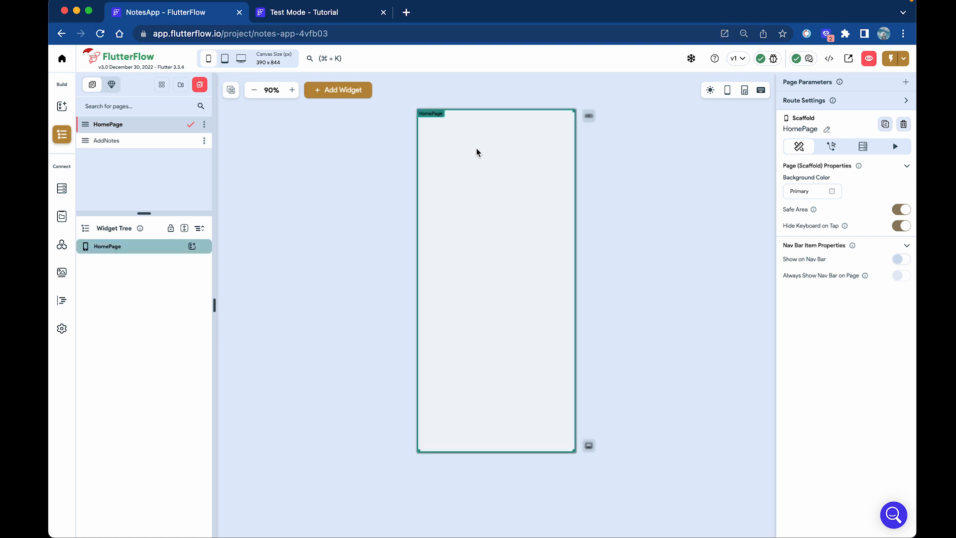
Place an AppBar element from the widget palette at the top of HomePage.
click(142, 147)
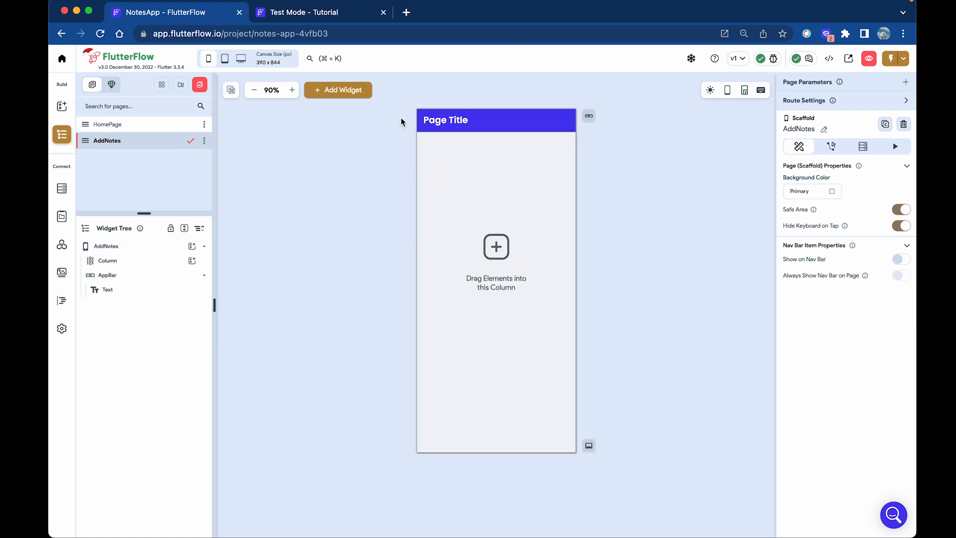
click(157, 127)
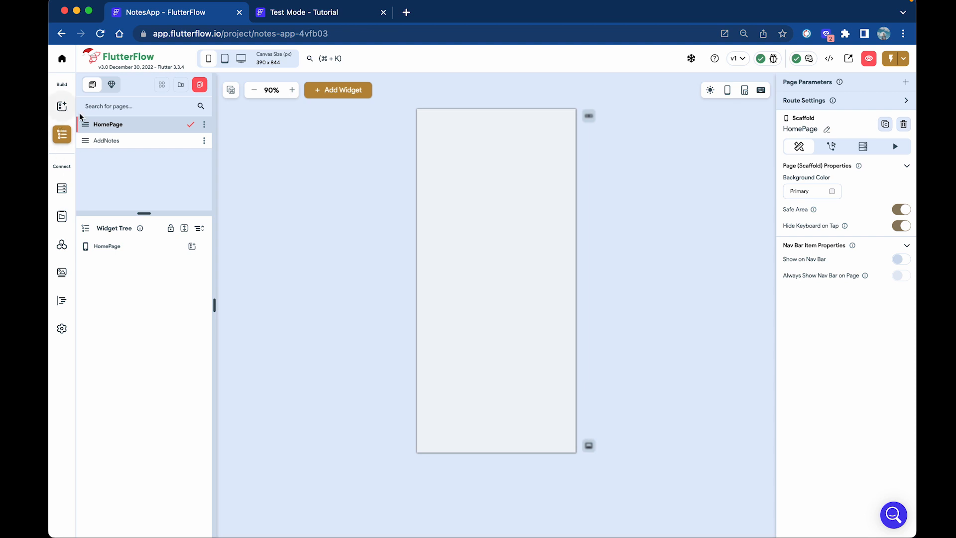
click(63, 105)
text(app)
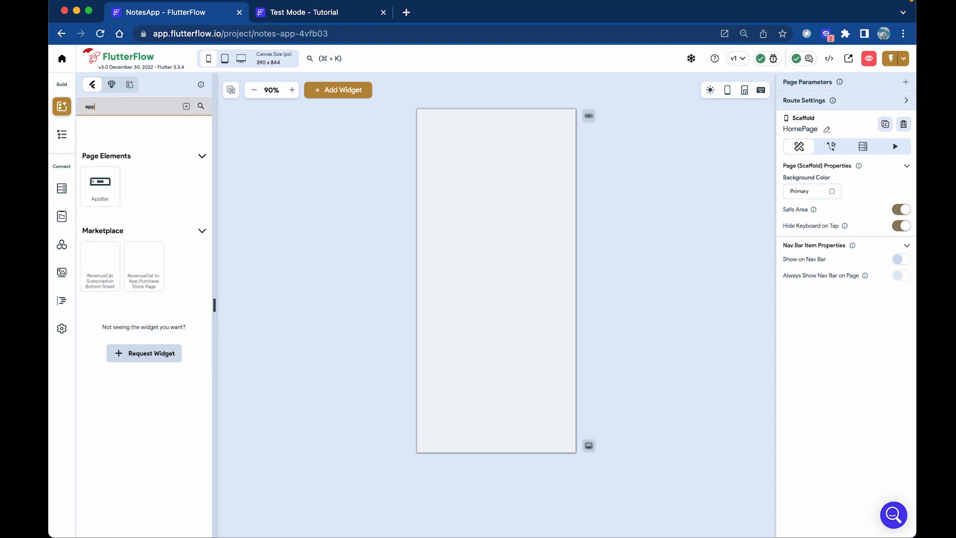
drag(100, 184, 470, 122)
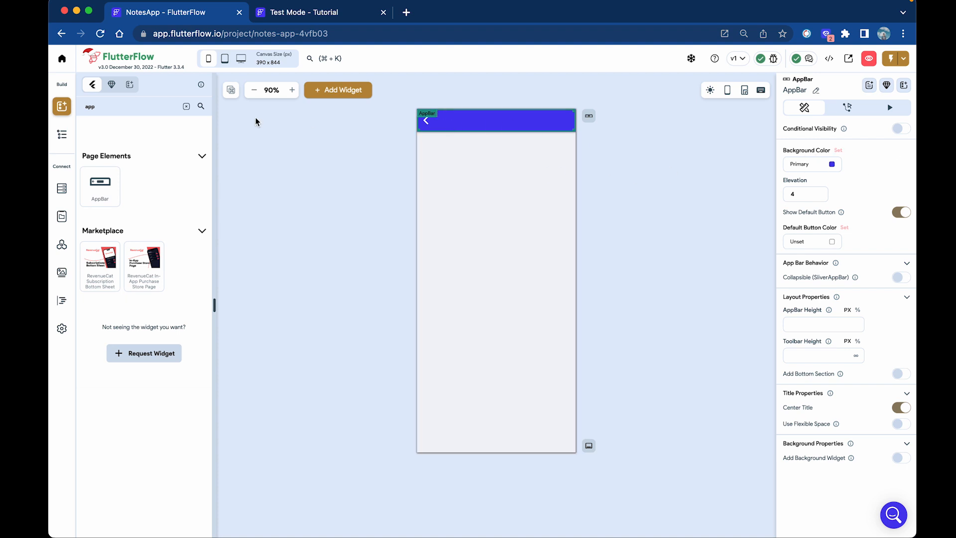
Add a 'Notes App' title text inside the app bar and colour it white.
click(61, 134)
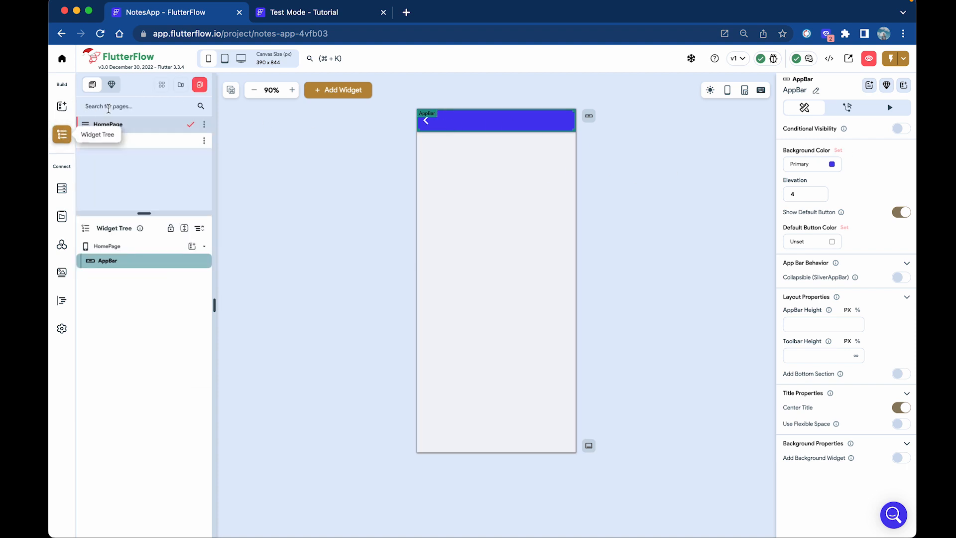
drag(100, 168, 468, 121)
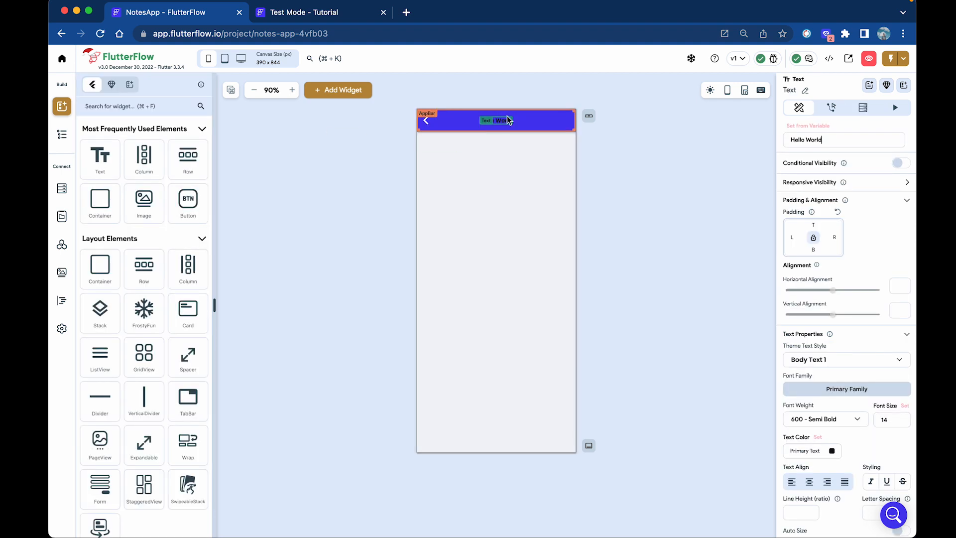
key(super+a)
text(Notes App)
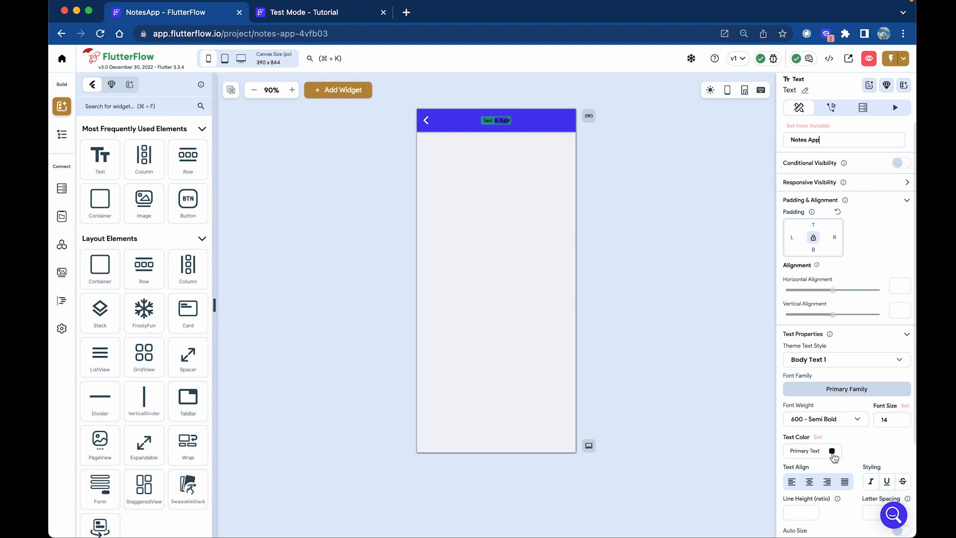
click(832, 452)
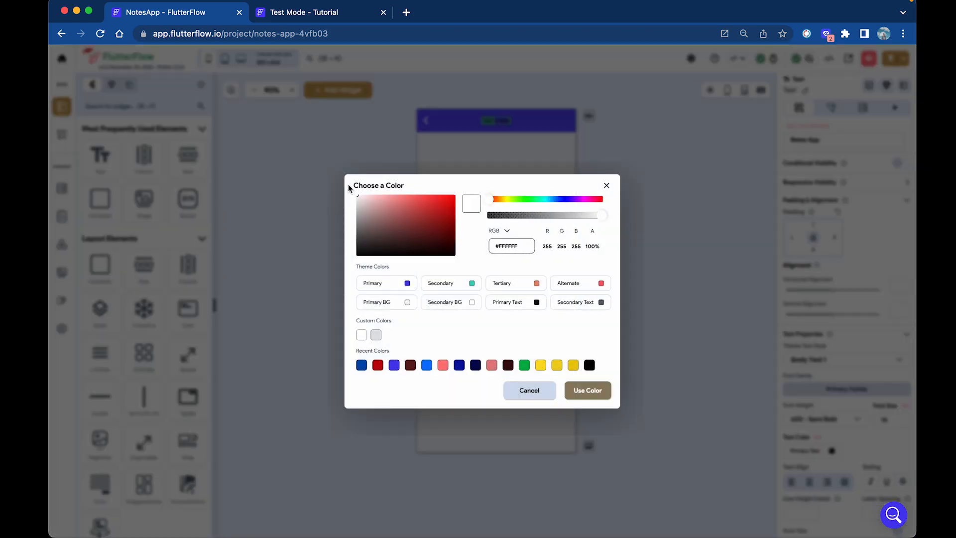
click(587, 390)
Turn off the HomePage app bar's default back button.
click(553, 297)
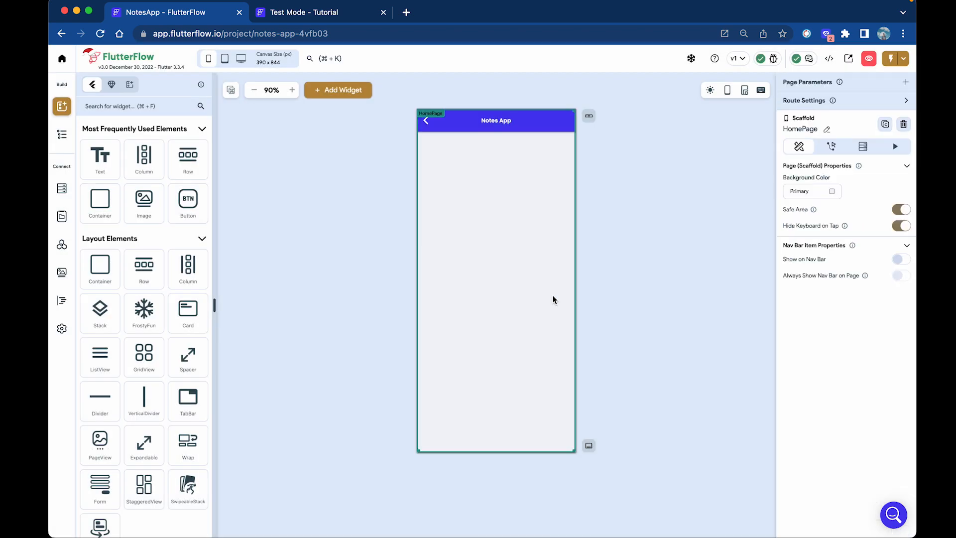
click(431, 125)
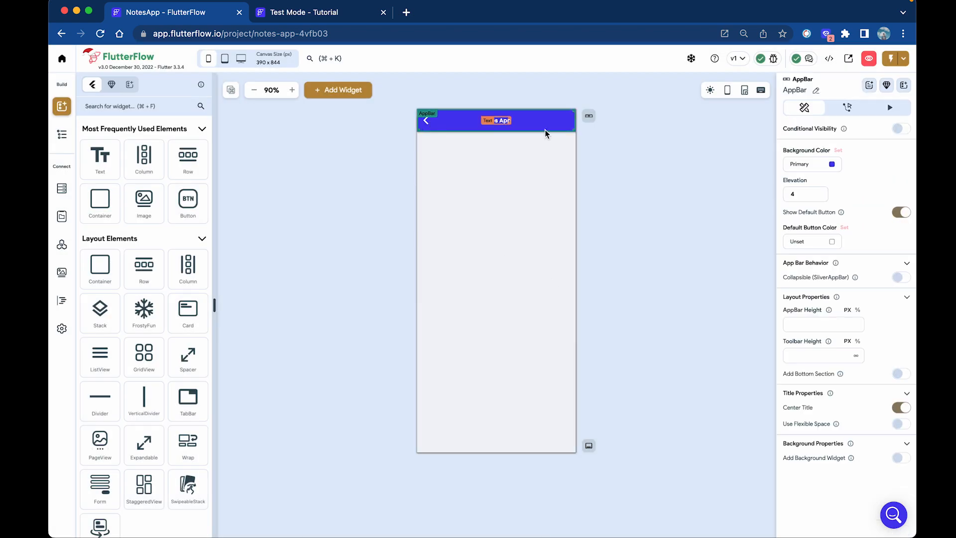
click(899, 215)
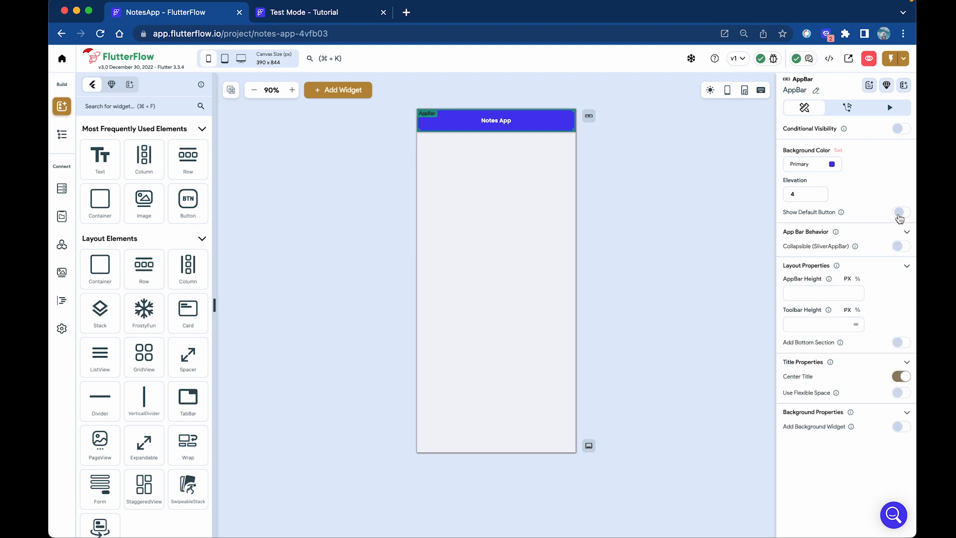
click(60, 136)
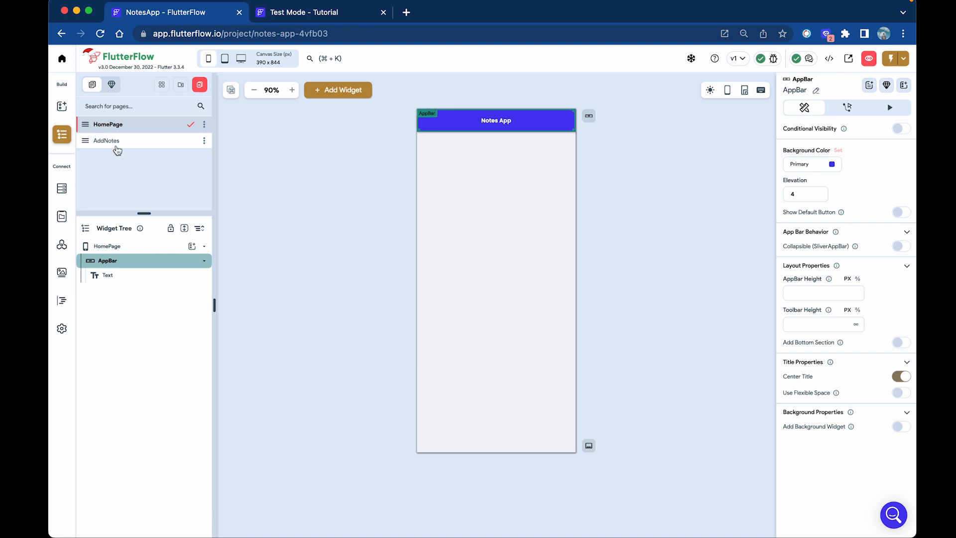
Enable the default back arrow on the AddNotes page's app bar.
click(126, 142)
click(459, 122)
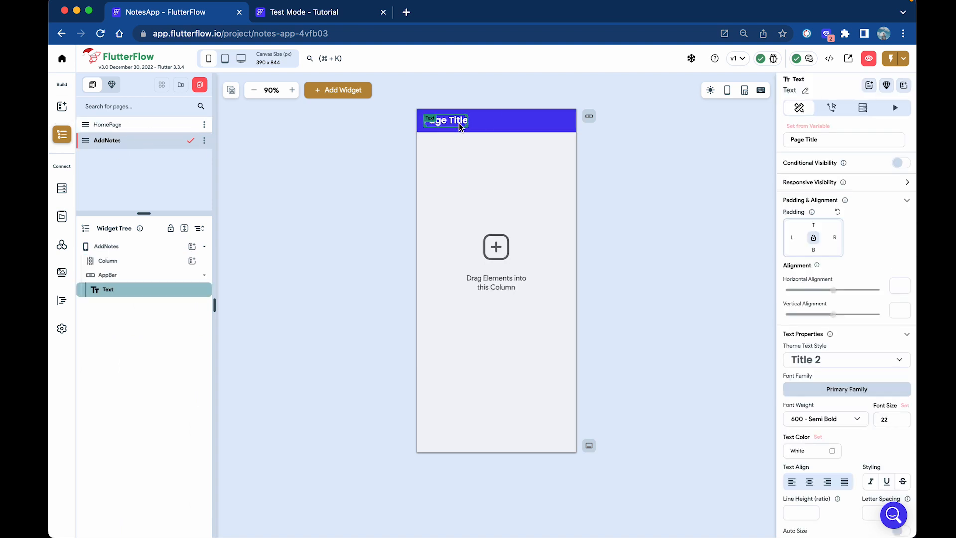
click(513, 124)
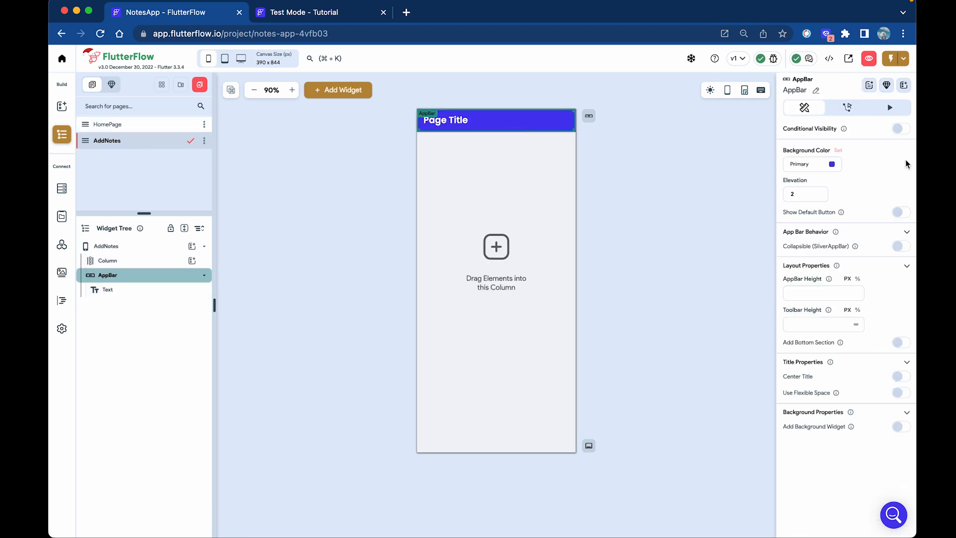
click(902, 212)
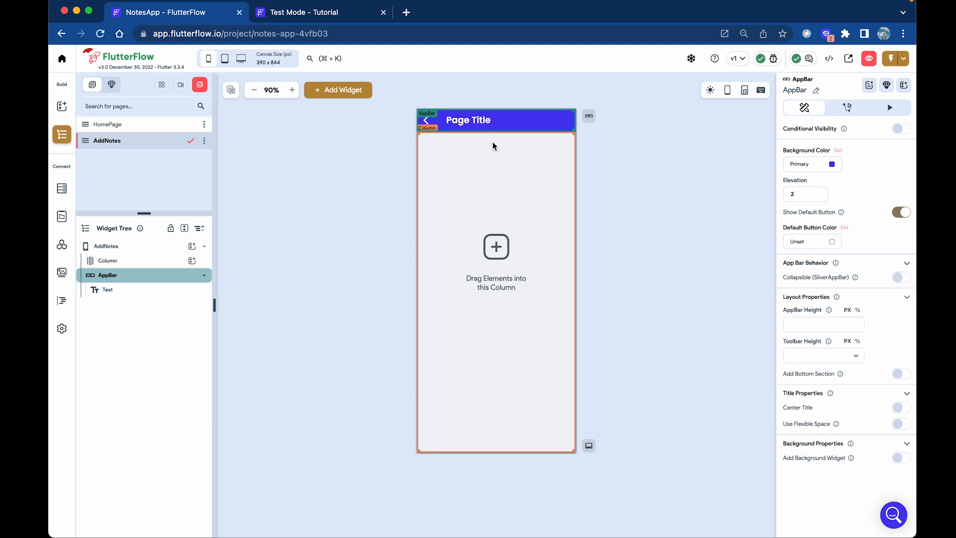
Change the AddNotes app bar title to 'Add New Note' and compare it with HomePage.
click(487, 125)
drag(829, 141, 739, 141)
text(Add)
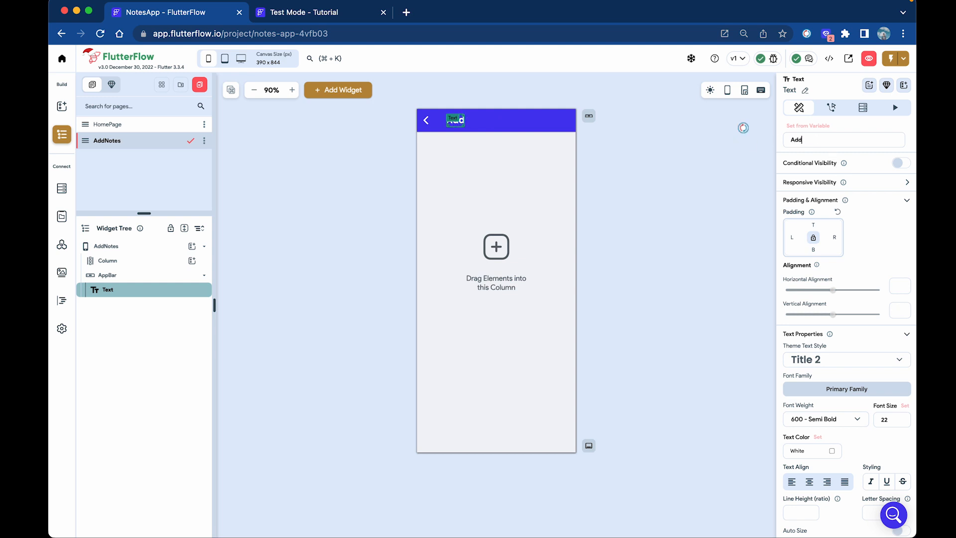
text( New Note)
click(386, 195)
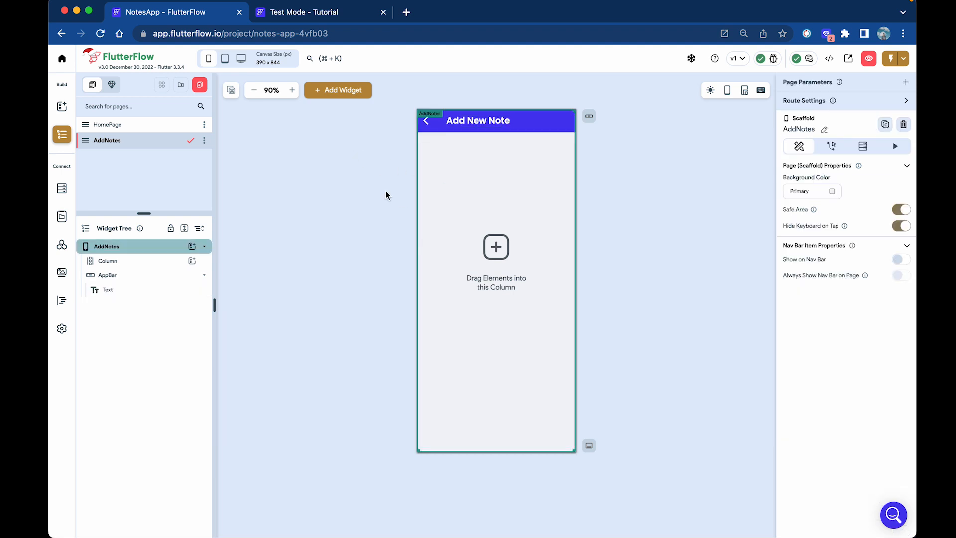
click(193, 125)
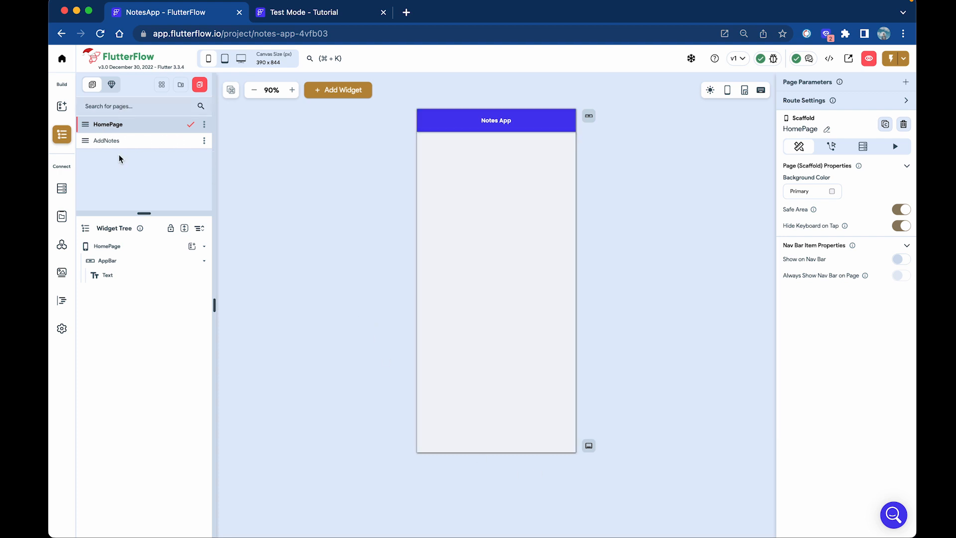
click(133, 143)
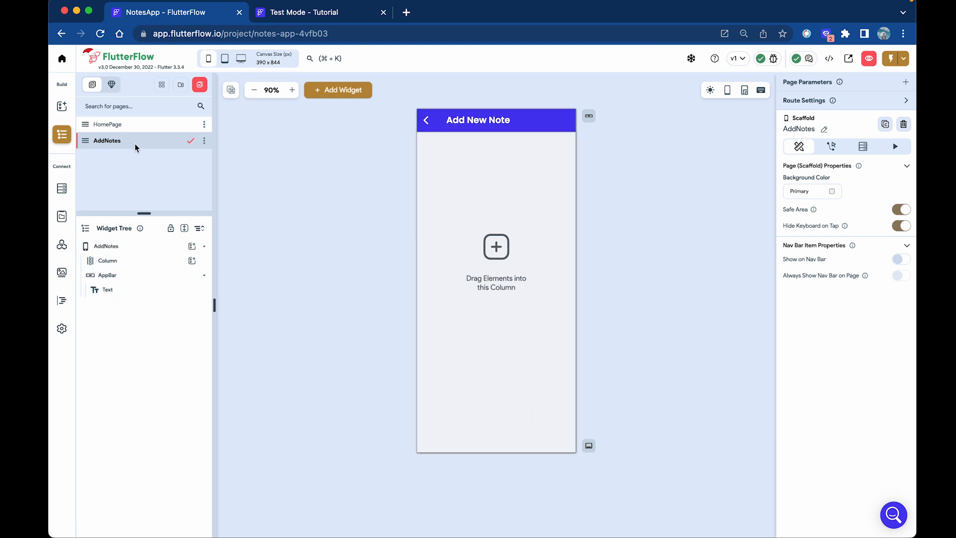
click(130, 127)
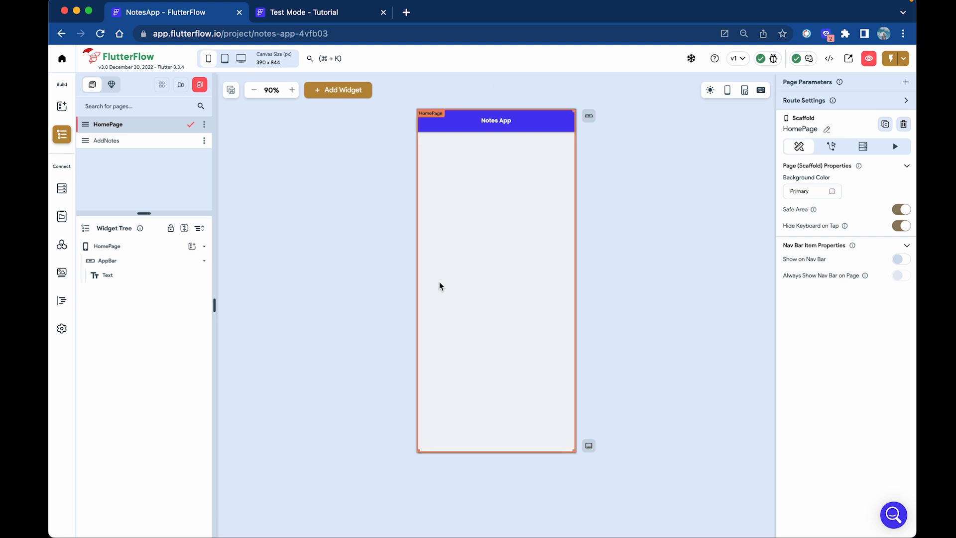
Drop a floating action button onto HomePage with an Icon widget inside it.
click(317, 89)
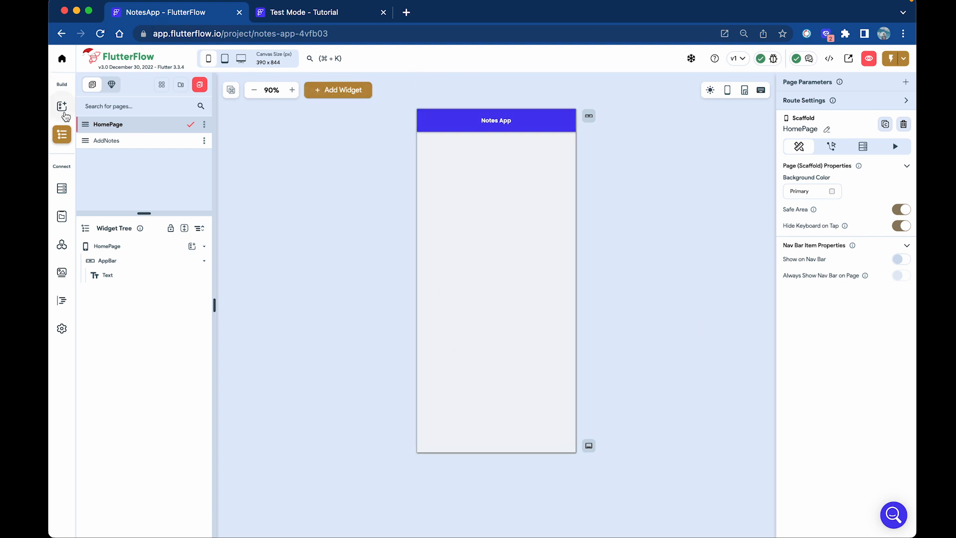
text(floa)
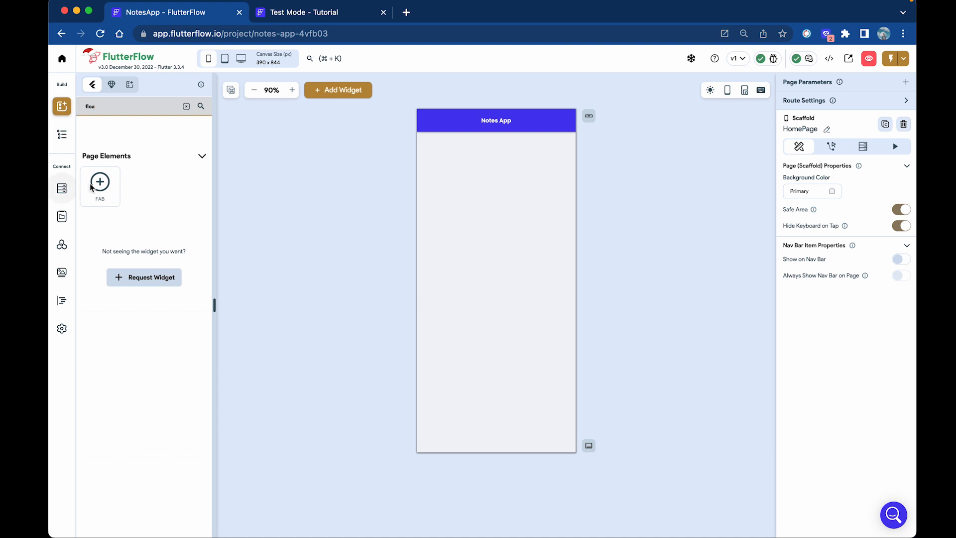
drag(91, 187, 535, 279)
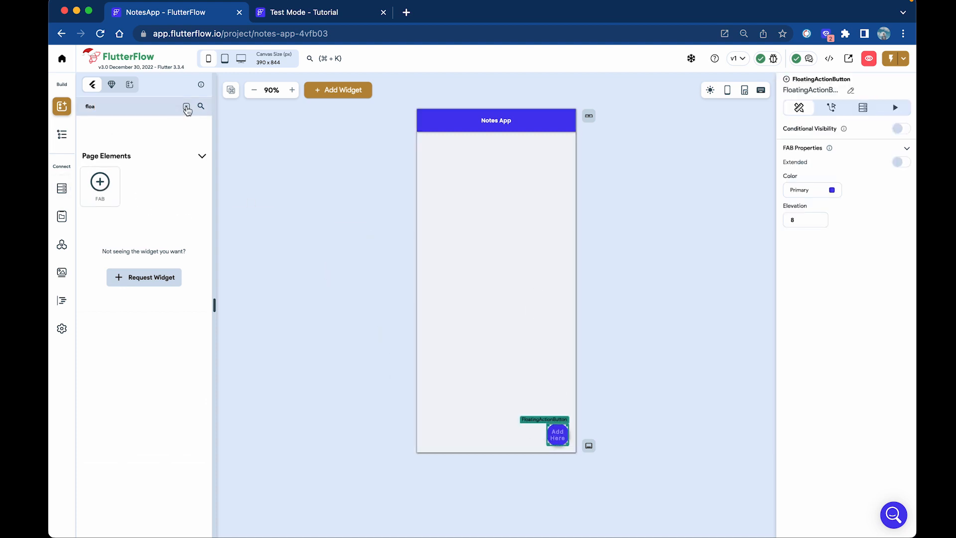
drag(106, 107, 62, 107)
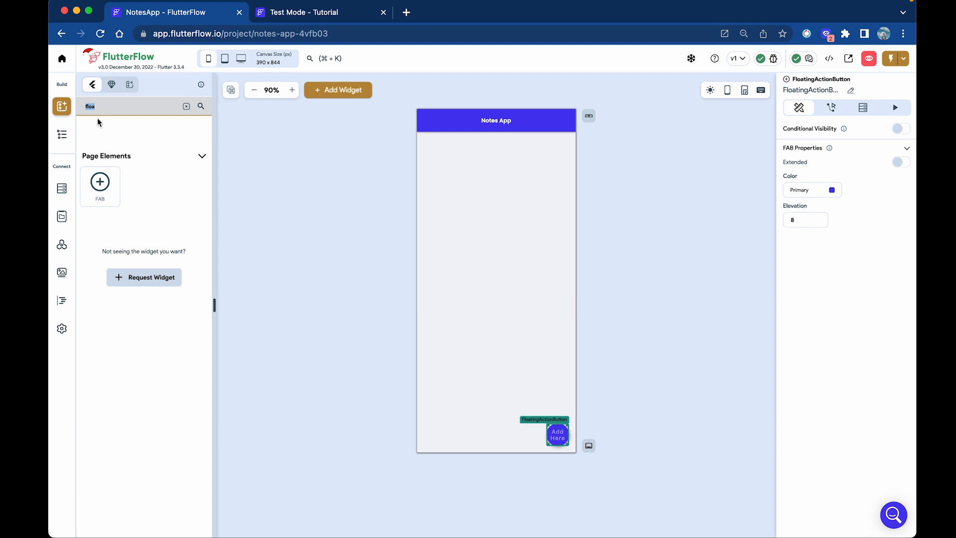
key(BackSpace)
text(icon)
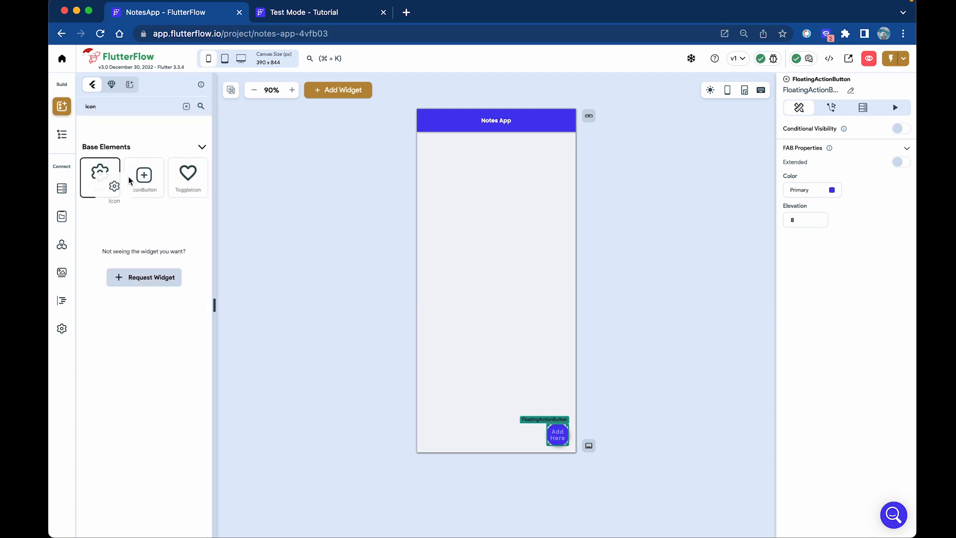
drag(100, 179, 560, 442)
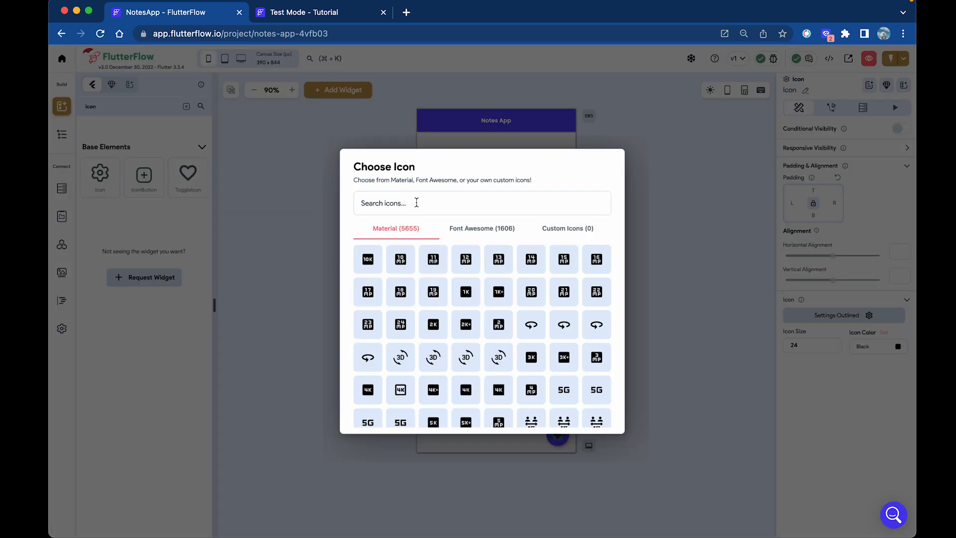
Set the button's icon to the Add plus icon coloured white.
click(417, 202)
text(plus)
click(368, 260)
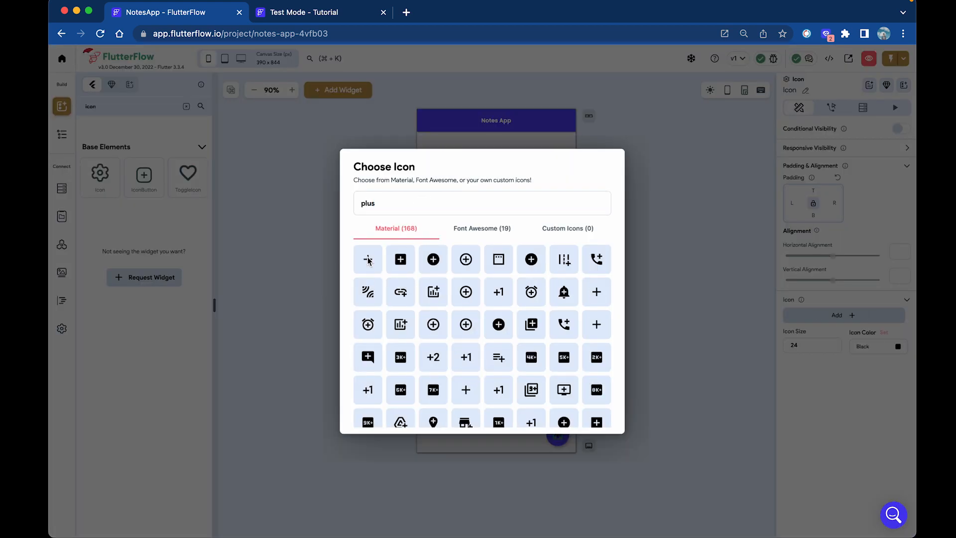
click(899, 348)
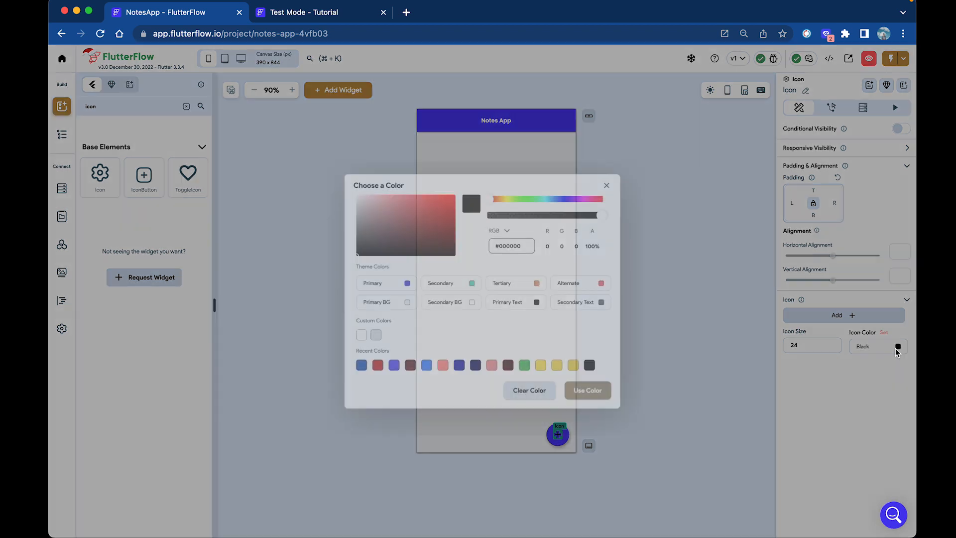
drag(405, 208, 348, 184)
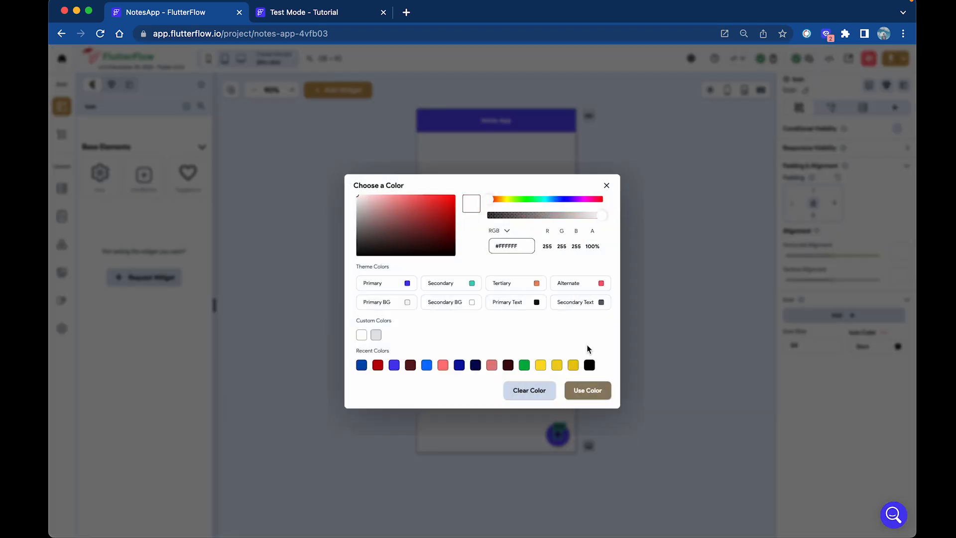
click(592, 391)
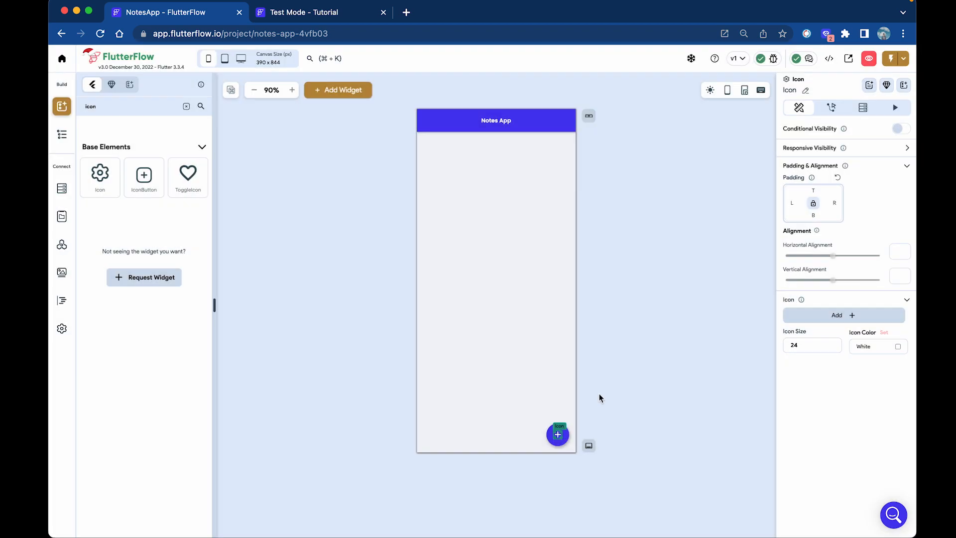
click(666, 280)
click(62, 329)
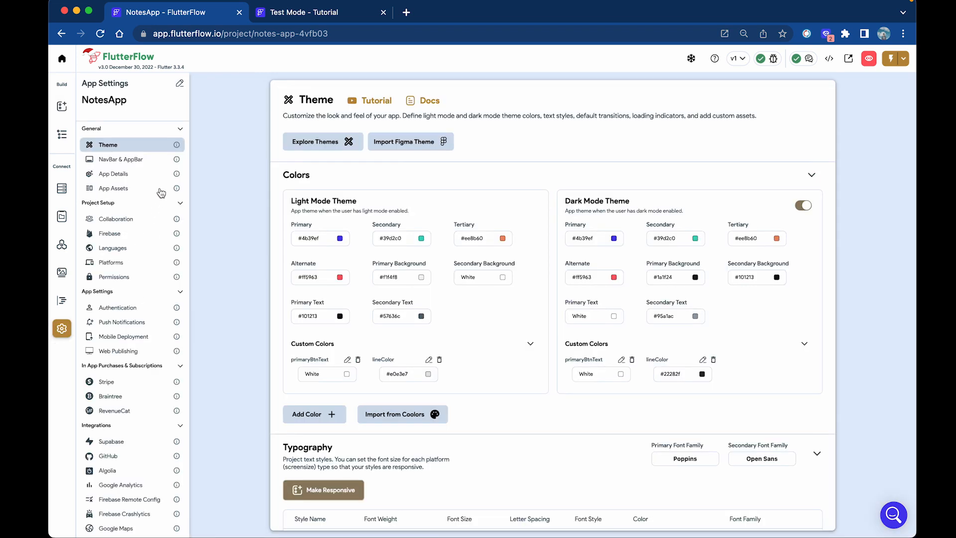
Try a yellow-green #DAFF00 as the primary theme colour.
click(336, 144)
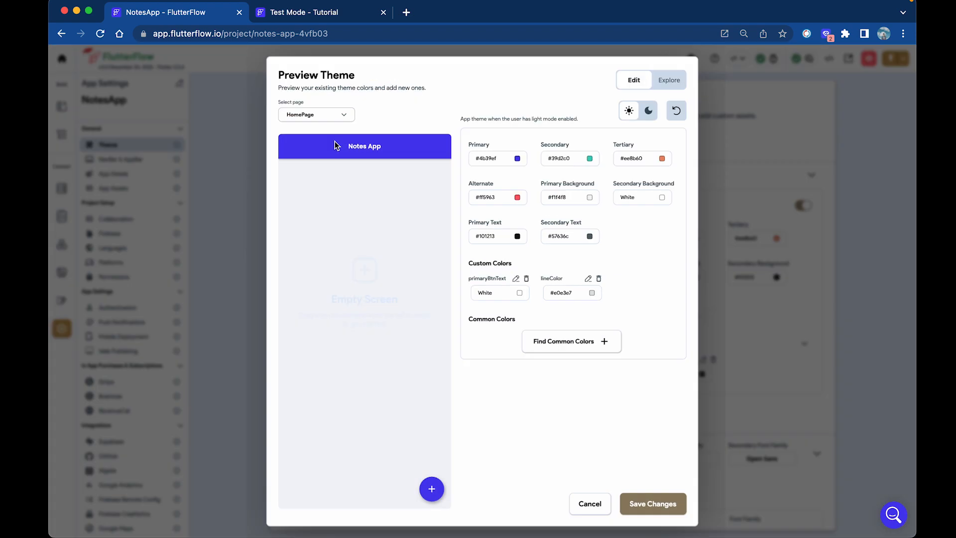
click(517, 158)
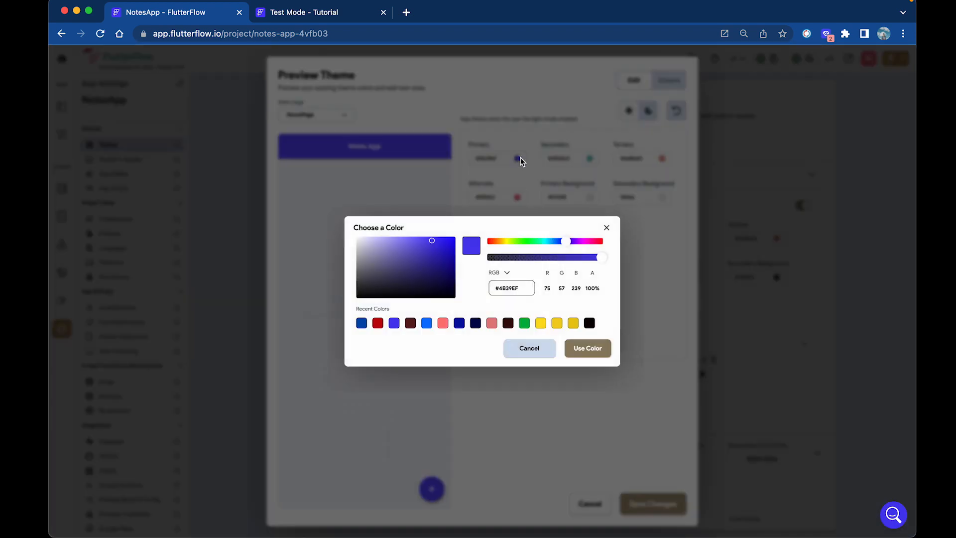
click(510, 244)
drag(455, 244, 459, 235)
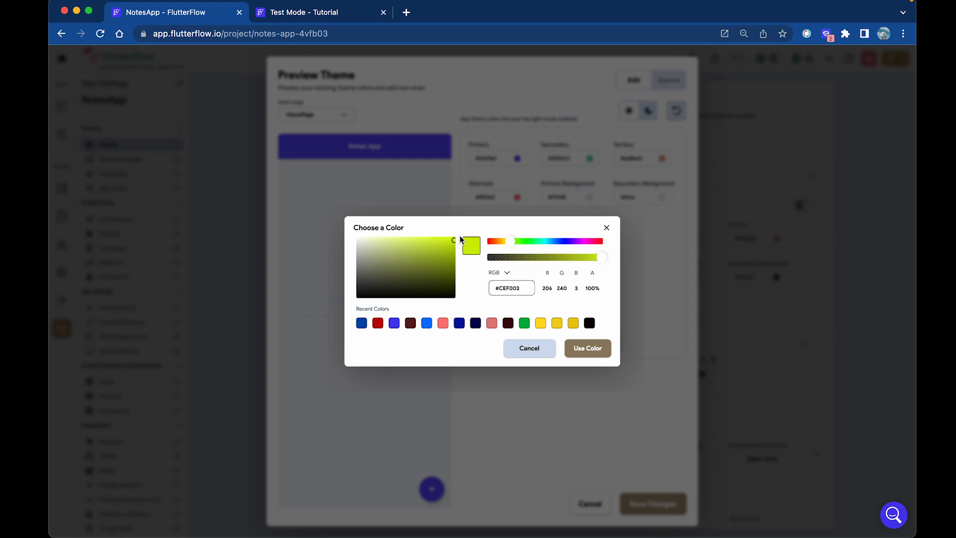
click(584, 351)
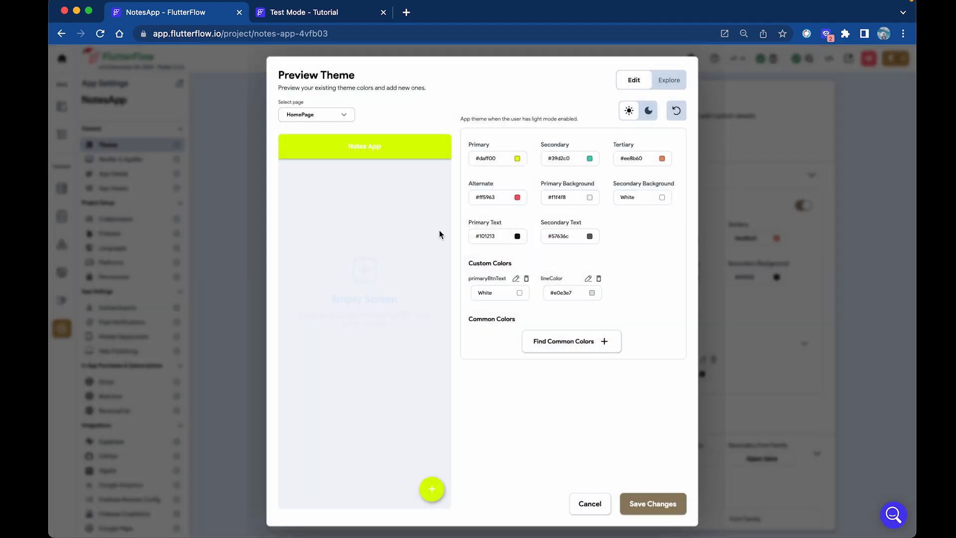
Switch the primary colour to black #000000, preview it on AddNotes, and save.
click(518, 159)
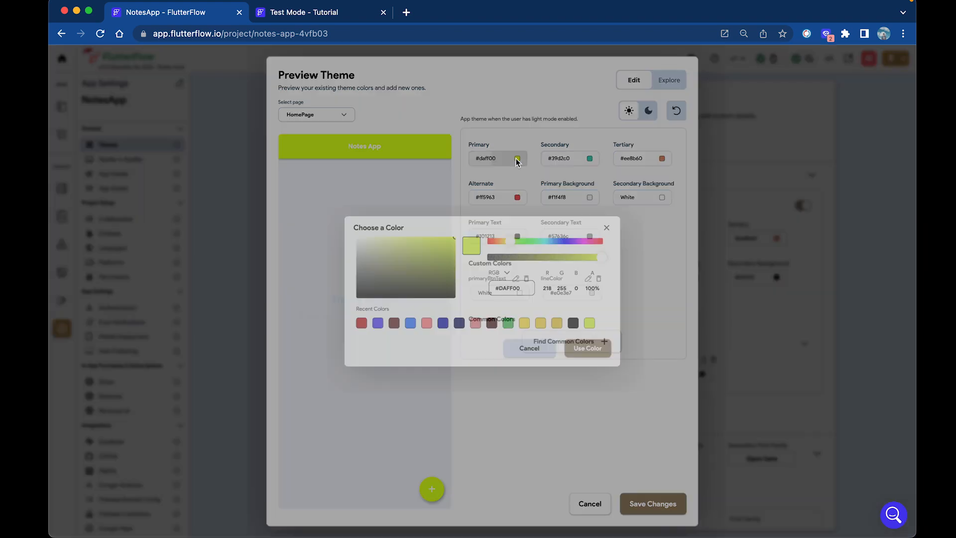
drag(393, 295, 359, 301)
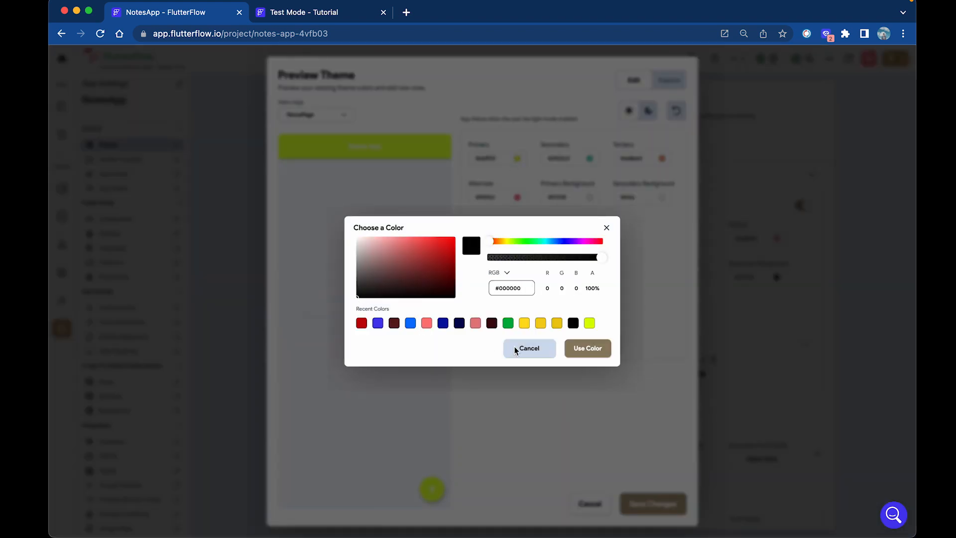
click(576, 355)
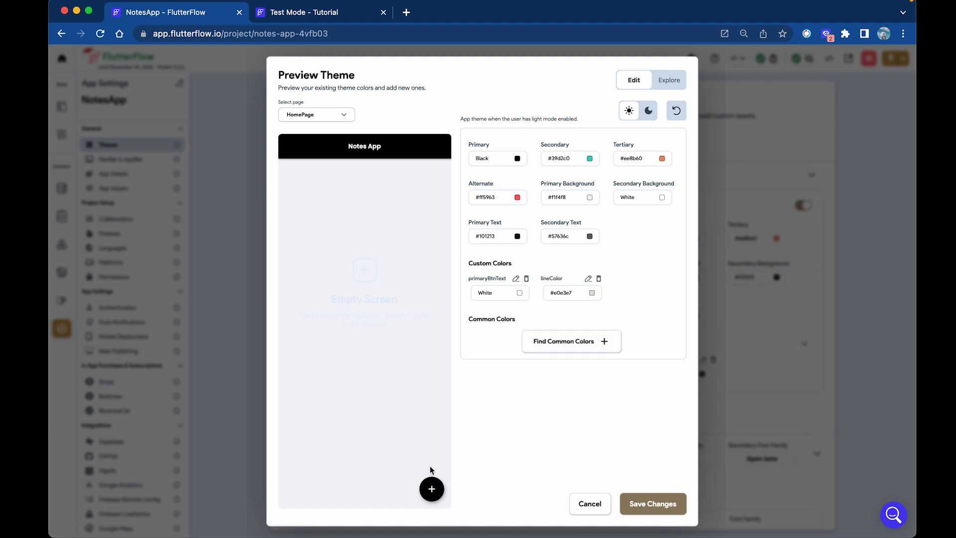
click(341, 116)
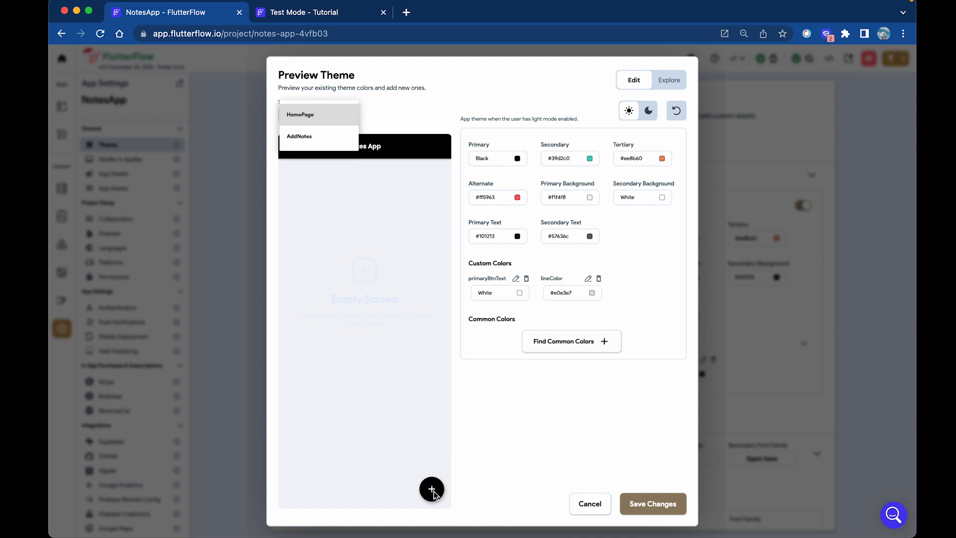
click(313, 139)
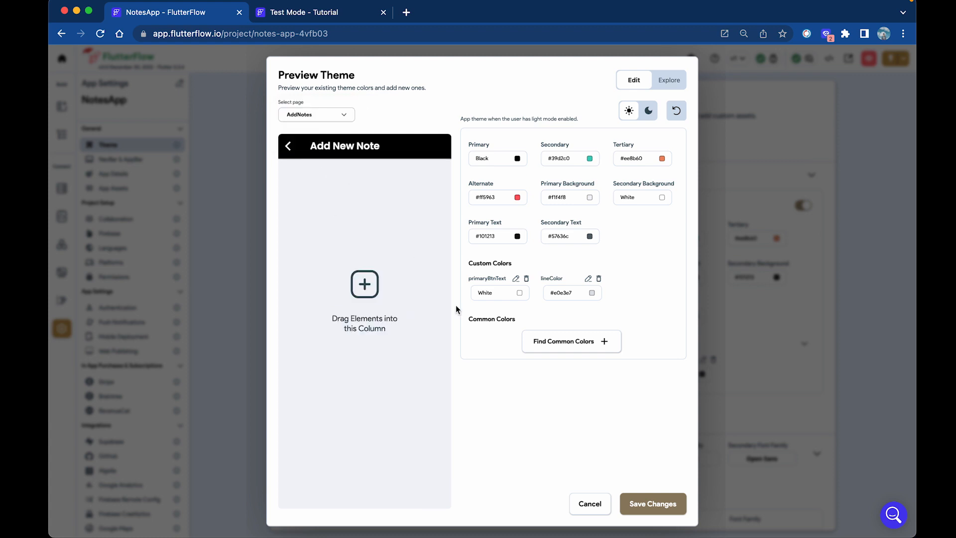
click(658, 505)
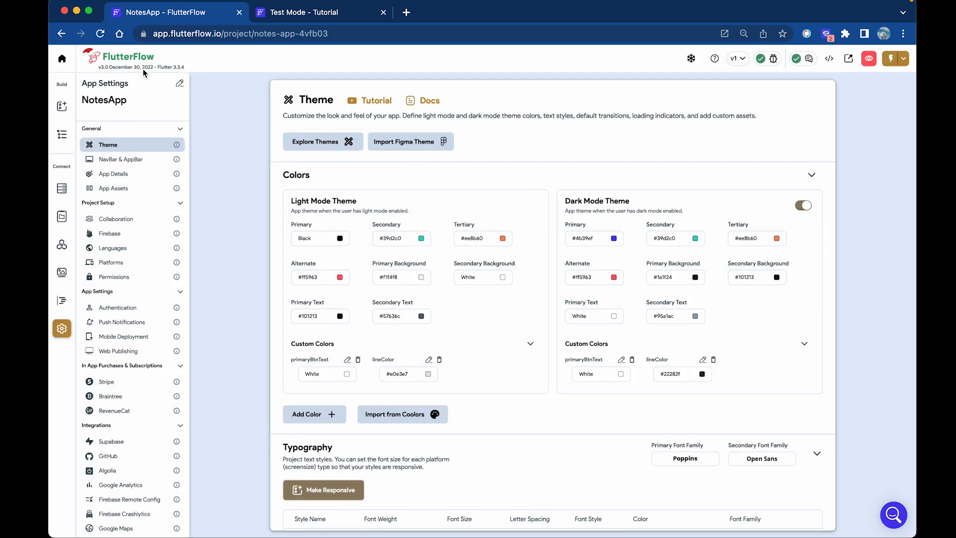
click(61, 106)
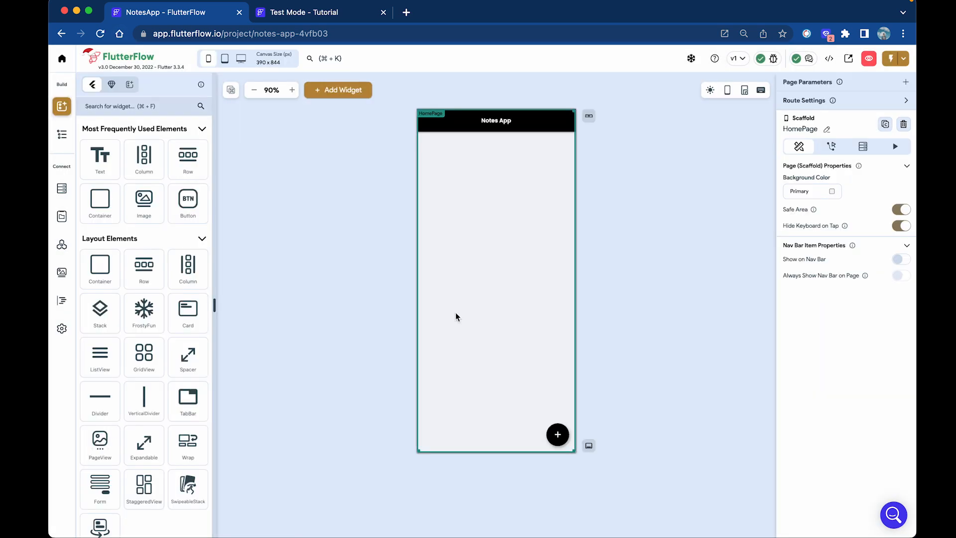
Give the floating add button an On Tap Navigate To action targeting AddNotes.
click(558, 440)
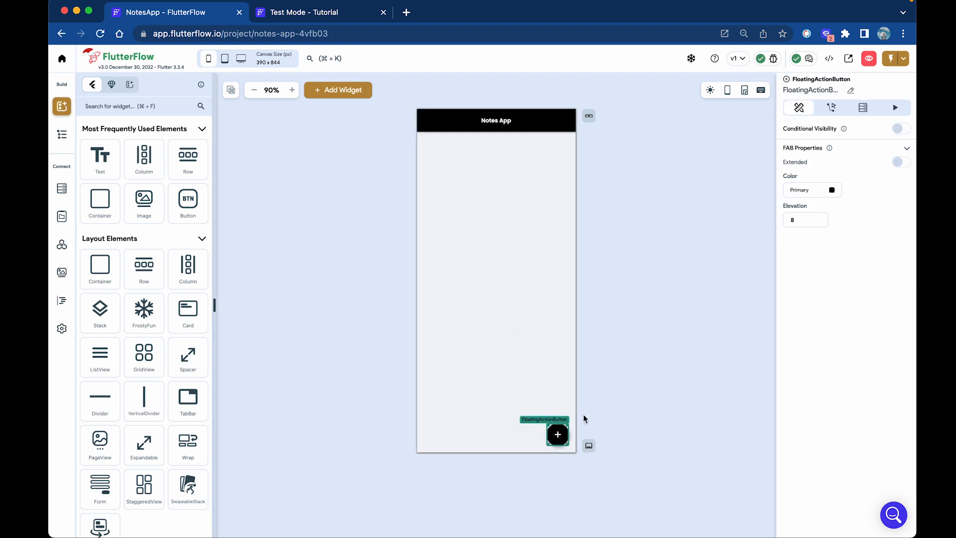
click(61, 134)
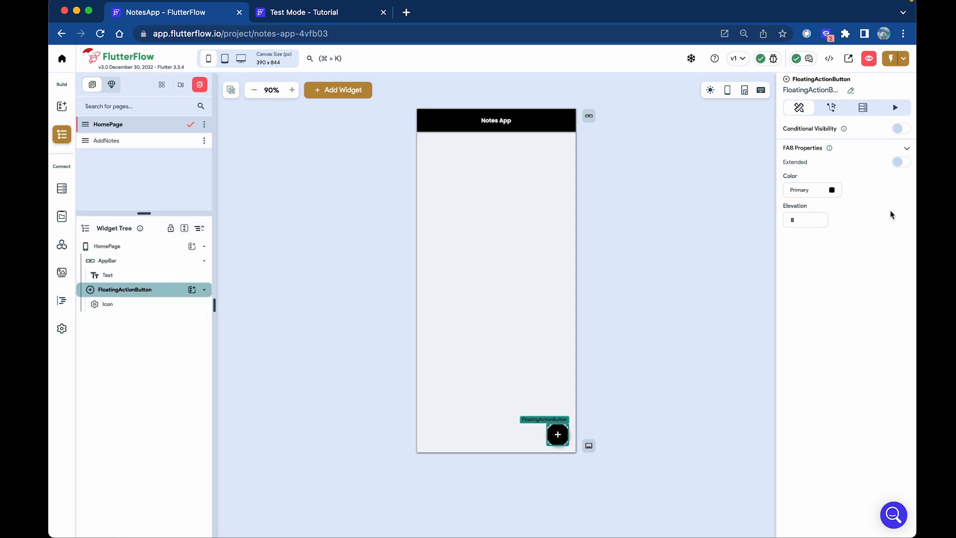
click(832, 111)
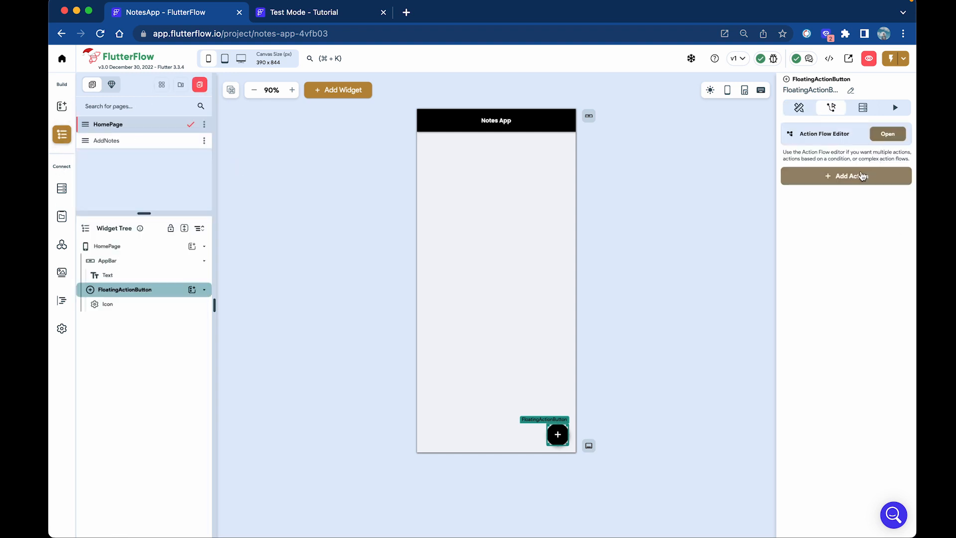
click(863, 175)
text(nav)
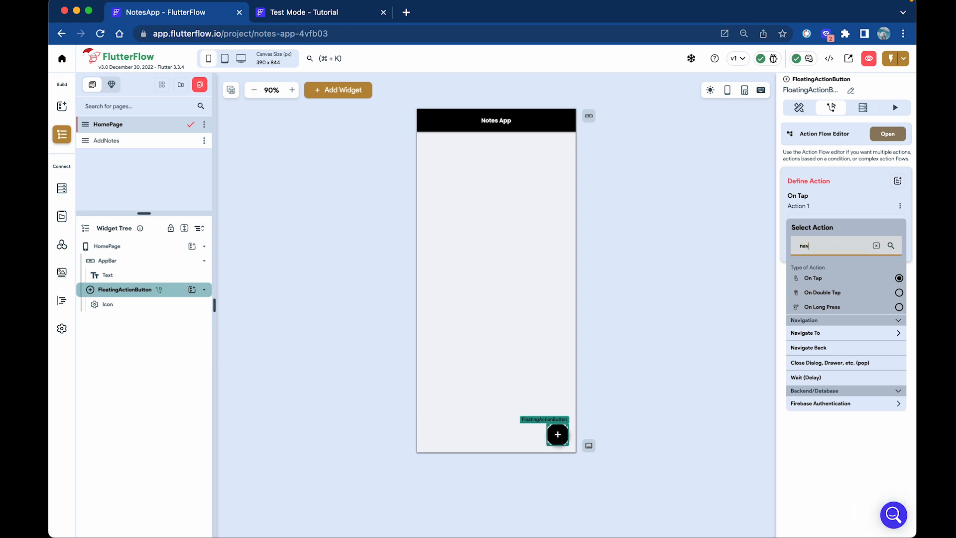
text(i)
click(832, 334)
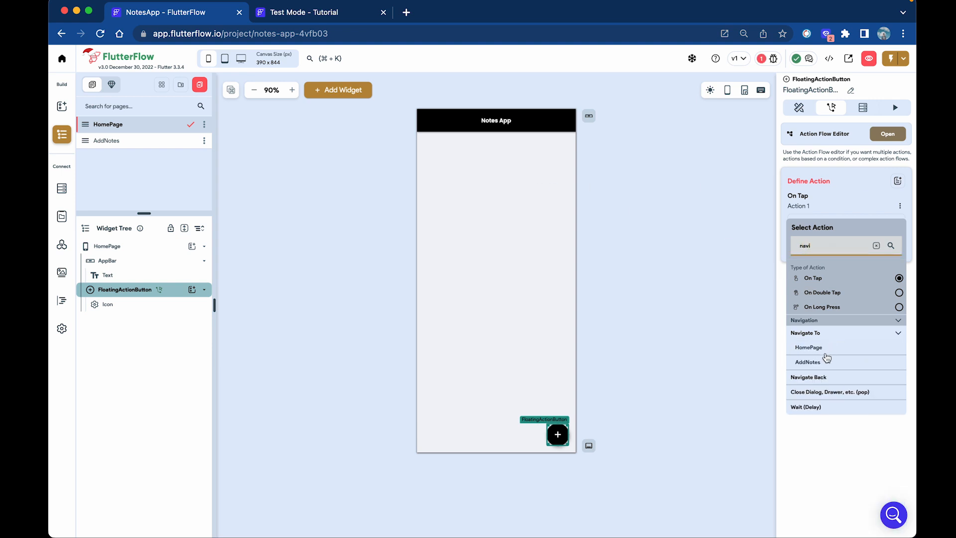
click(818, 363)
click(614, 433)
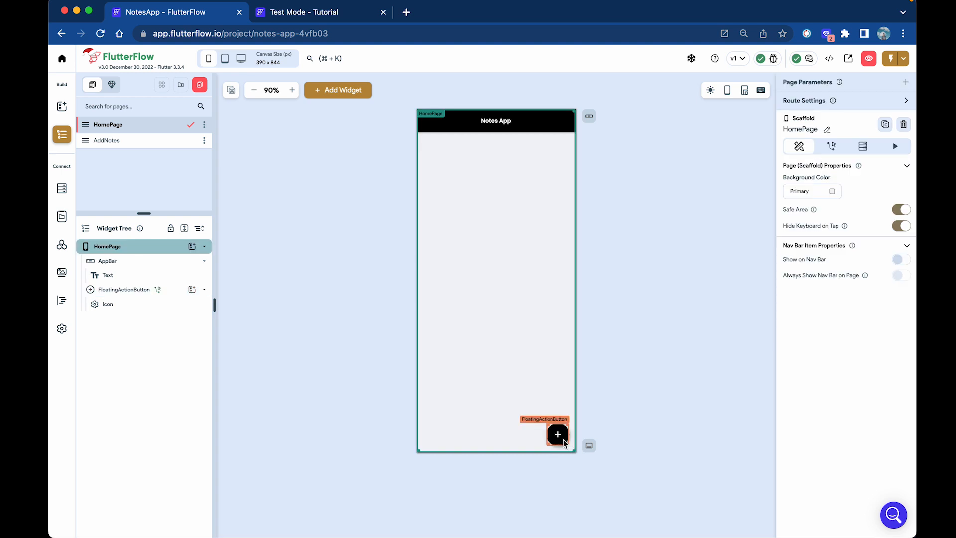
Add a TextField into the AddNotes page's column.
click(149, 146)
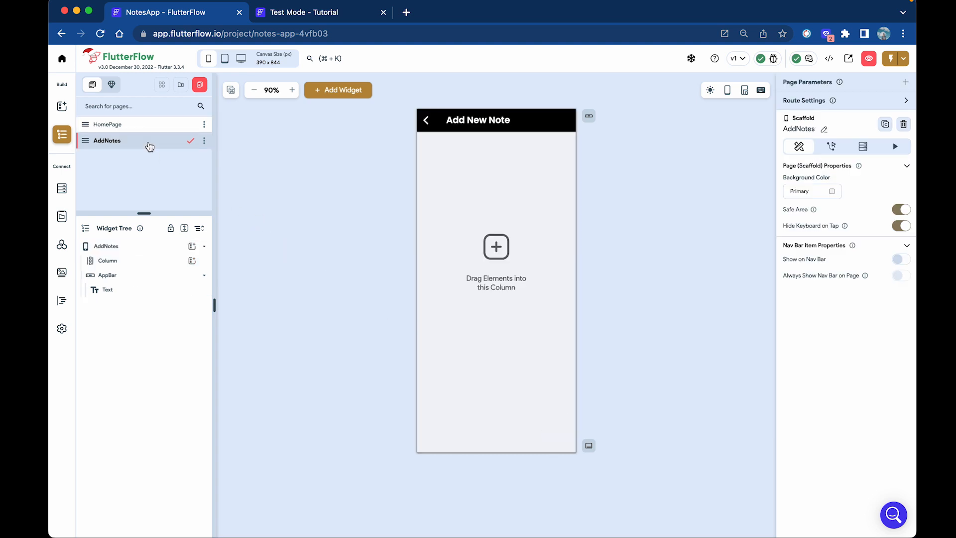
click(500, 241)
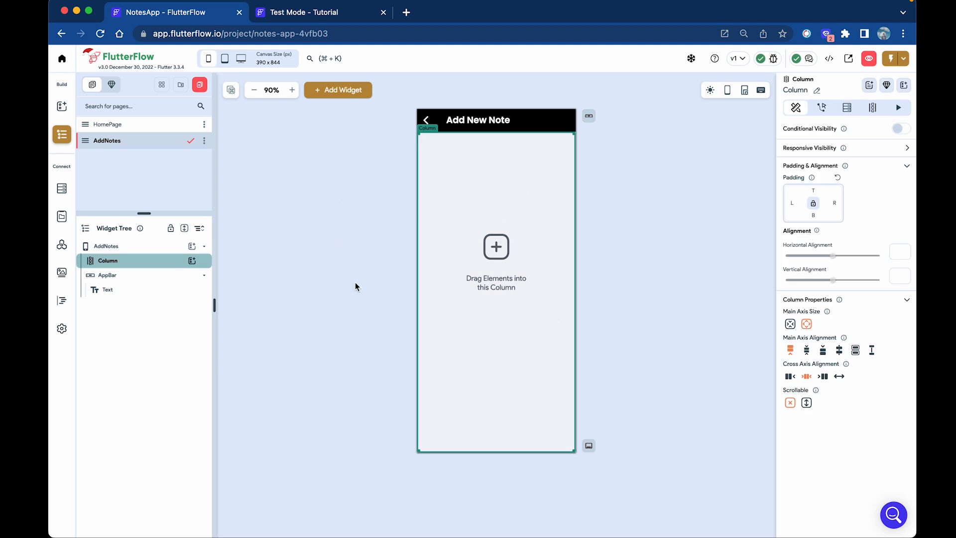
click(61, 106)
click(112, 105)
text(text)
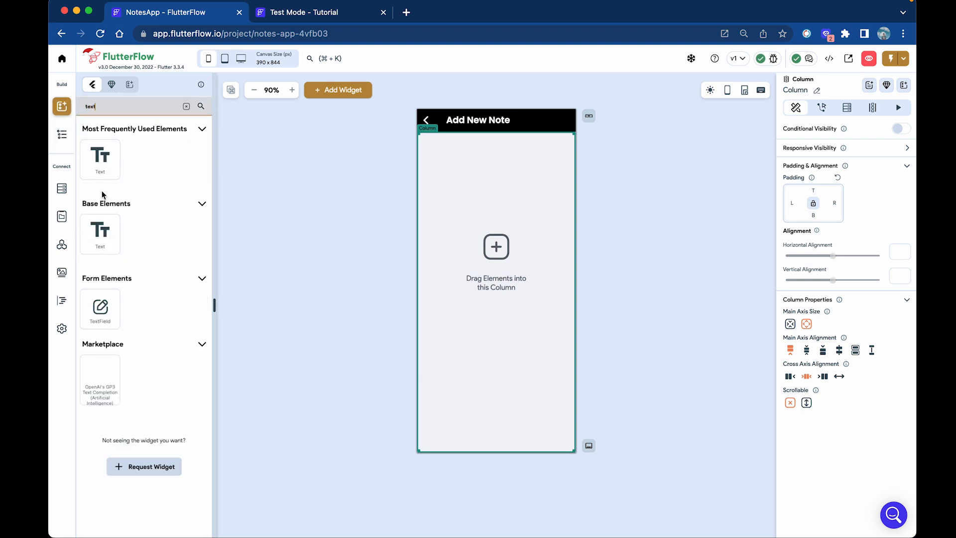
drag(102, 315, 497, 216)
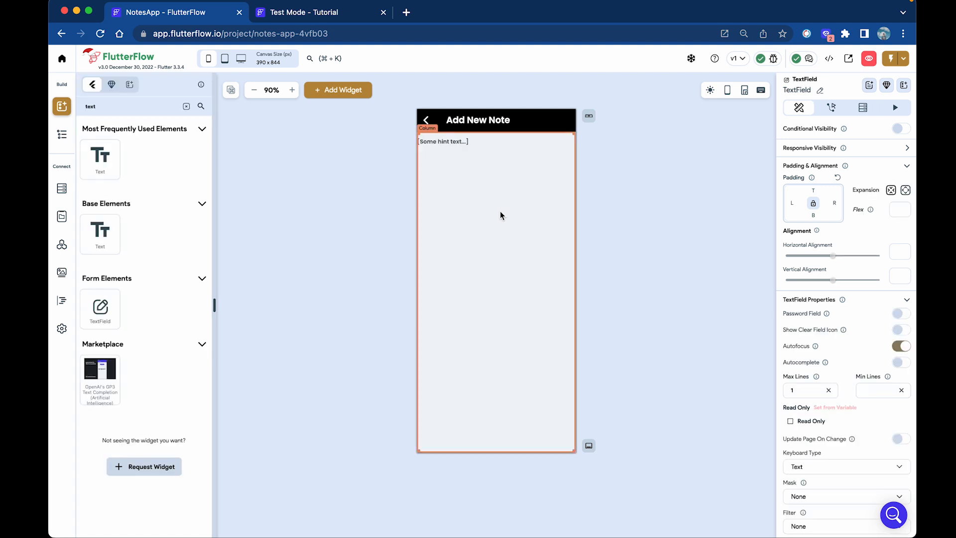
Wrap the TextField in a Container.
right_click(470, 152)
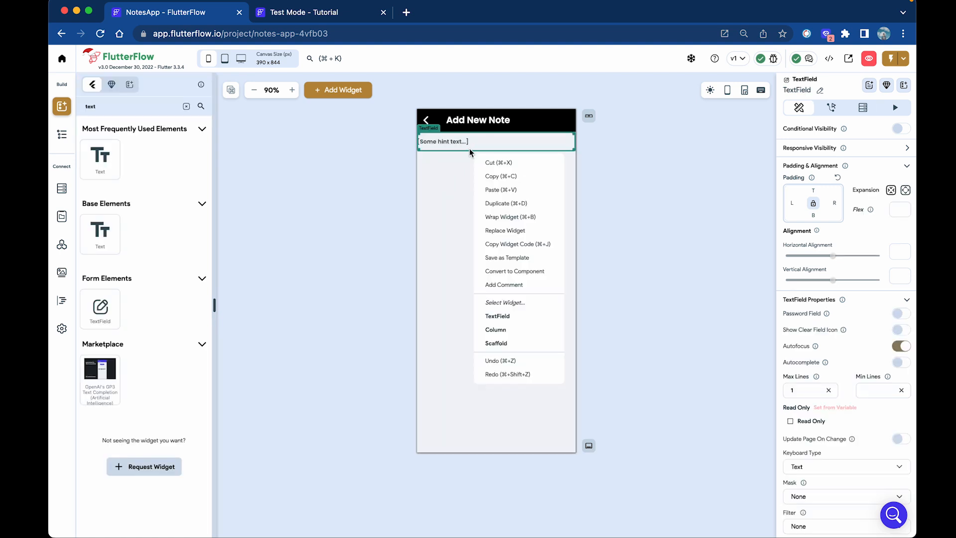
click(505, 218)
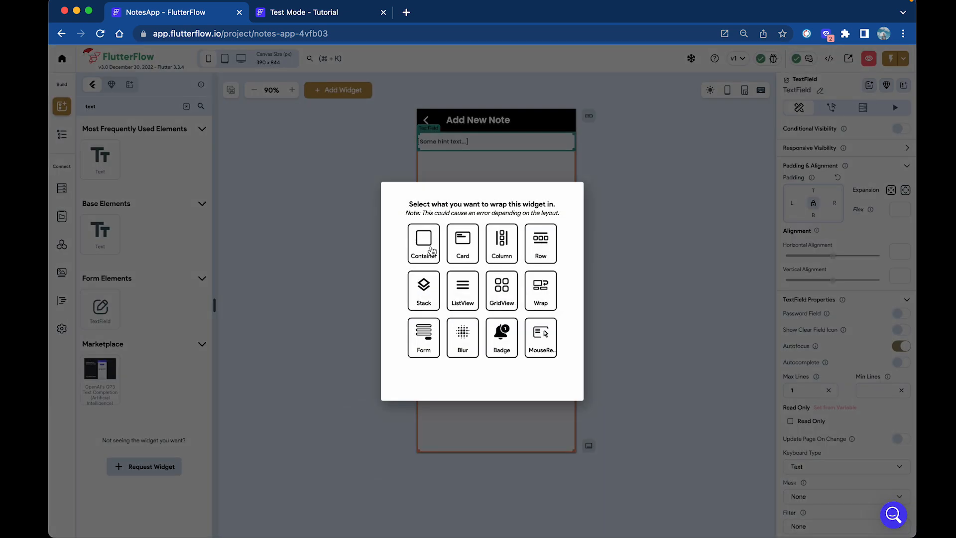
click(430, 248)
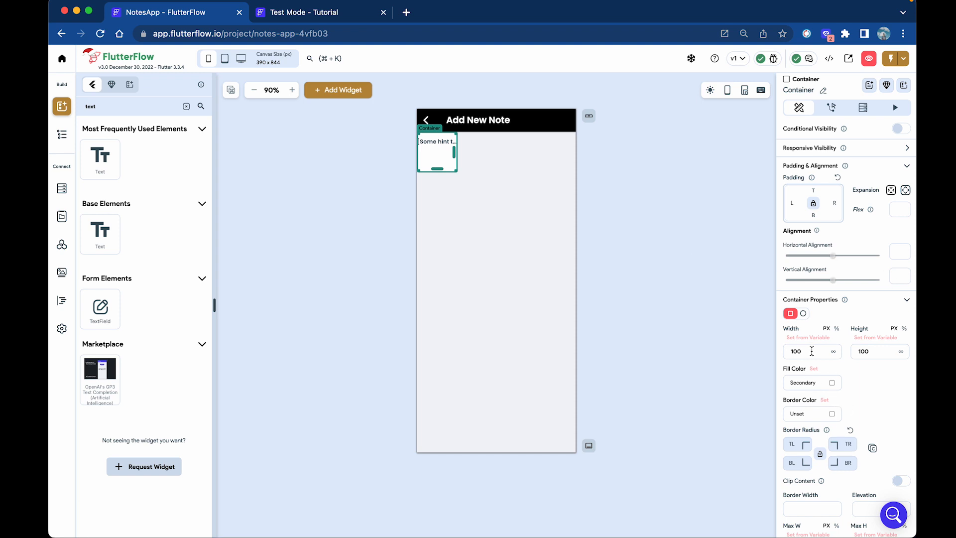
Set the container's width to 90.
drag(816, 351, 833, 363)
double_click(796, 353)
key(BackSpace)
text(90)
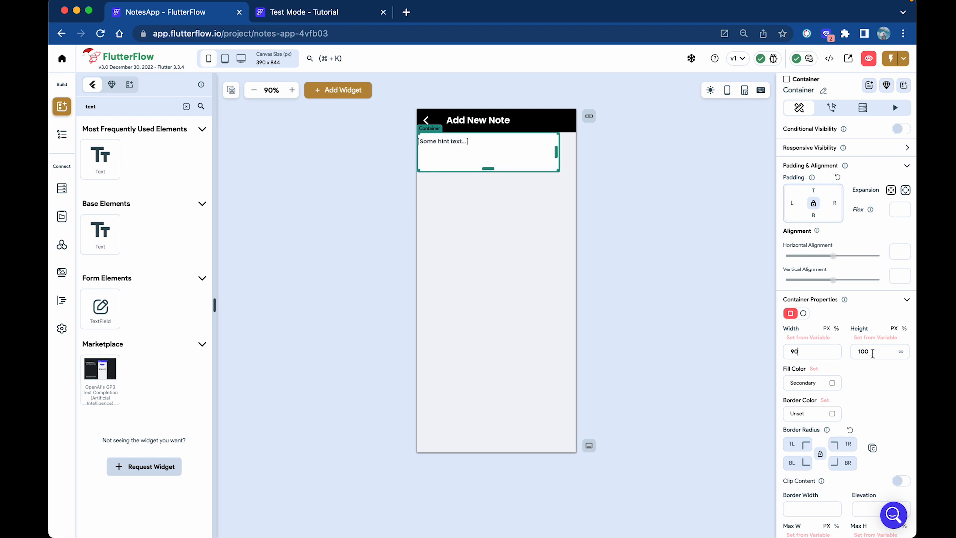
Wrap the column in a Row and centre it.
click(542, 278)
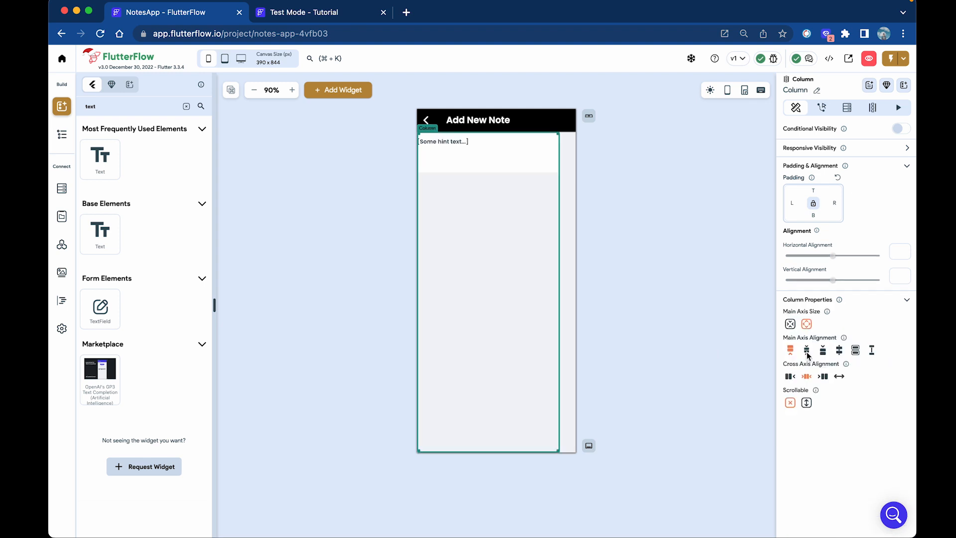
right_click(512, 247)
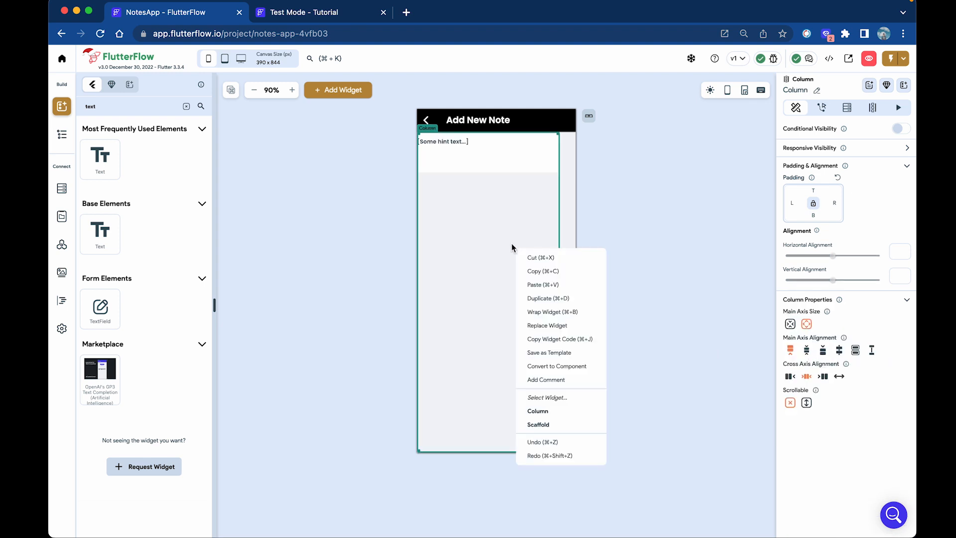
click(542, 310)
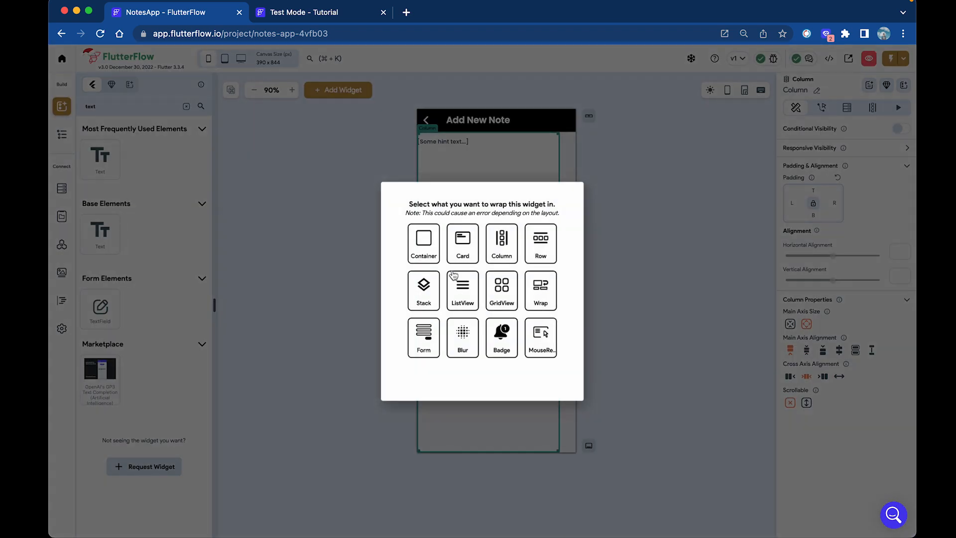
click(540, 252)
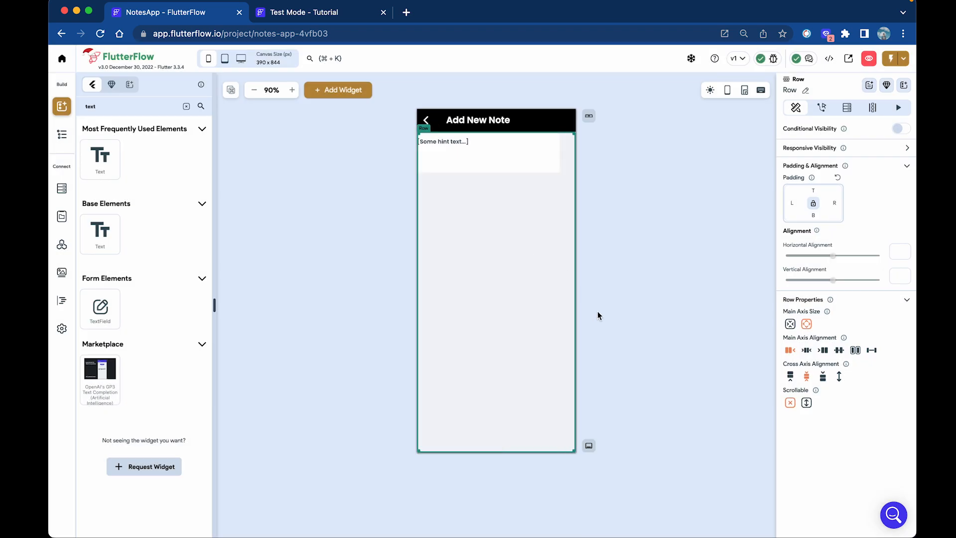
click(806, 350)
click(529, 211)
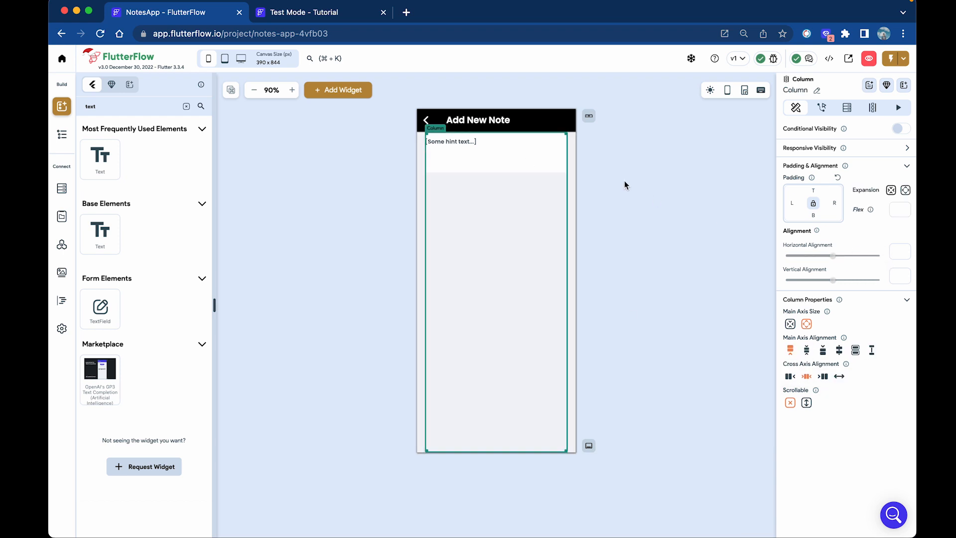
click(515, 161)
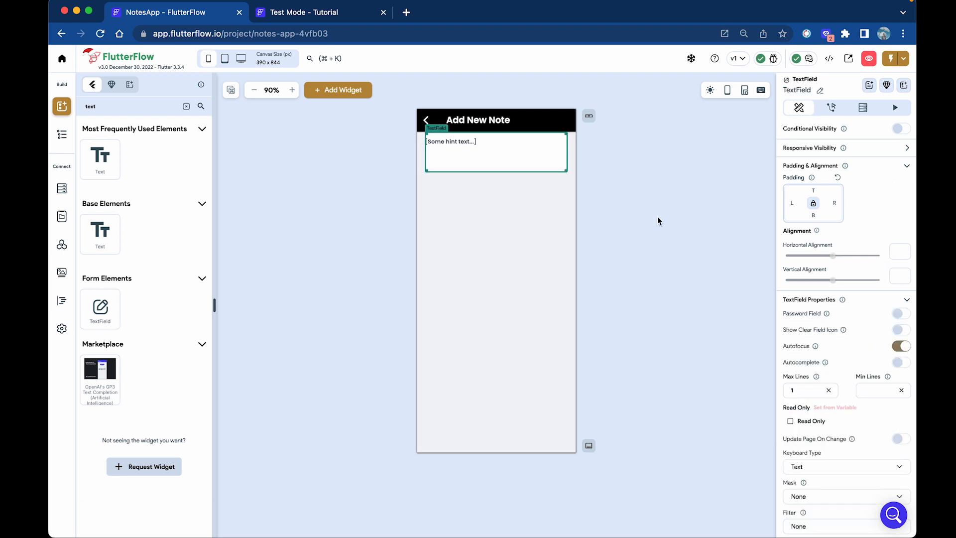
Give the text field's container a border radius of 20.
click(62, 133)
click(130, 290)
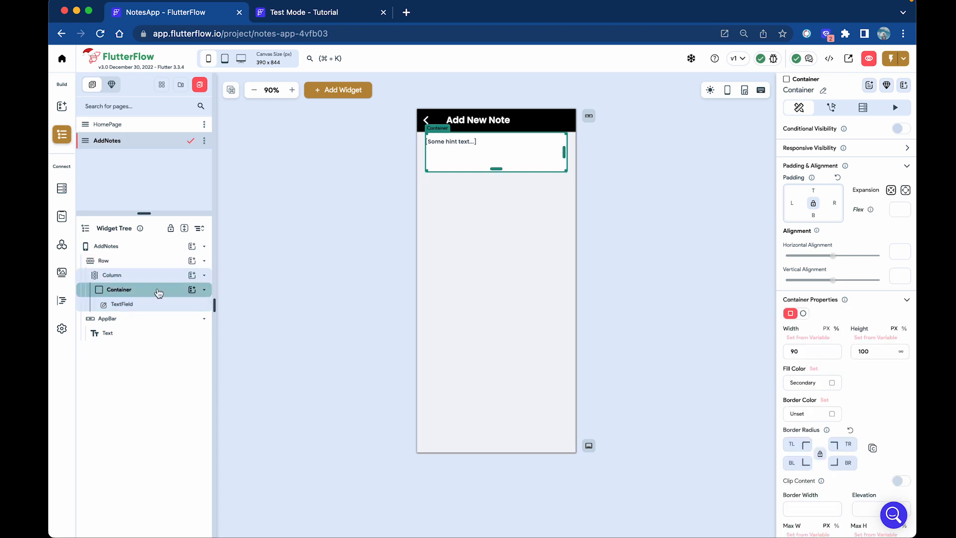
scroll(880, 411, down, 1)
click(807, 404)
text(20)
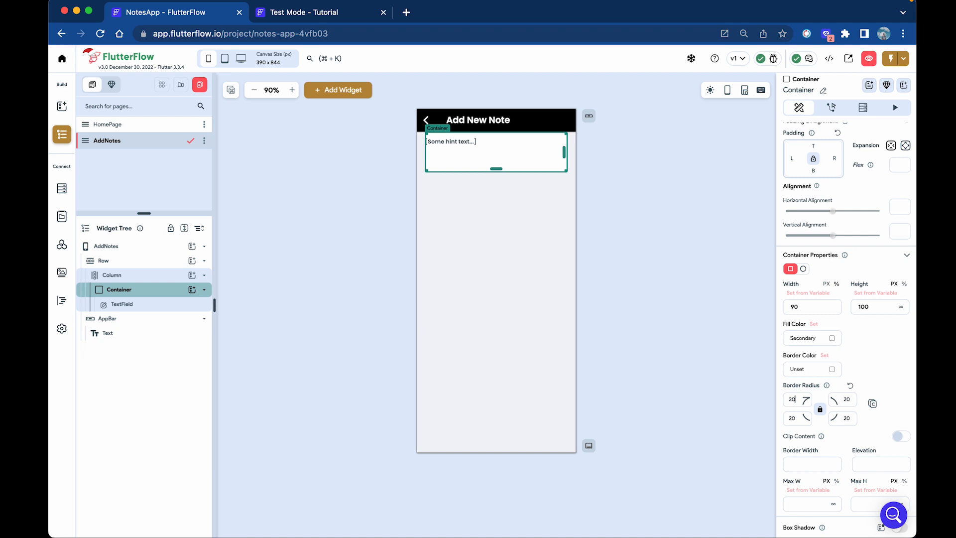
click(653, 306)
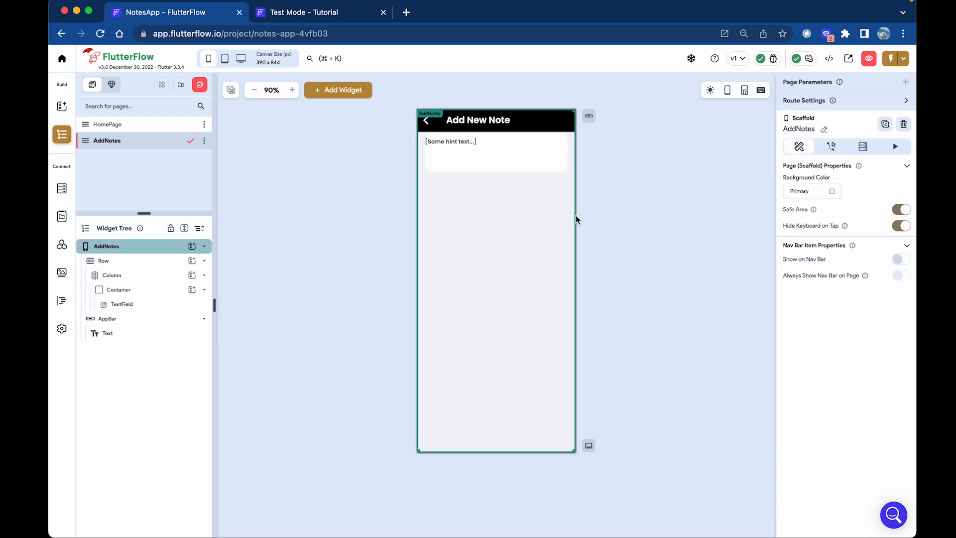
Give the text field 20 top padding and remove the container's fixed height.
click(549, 159)
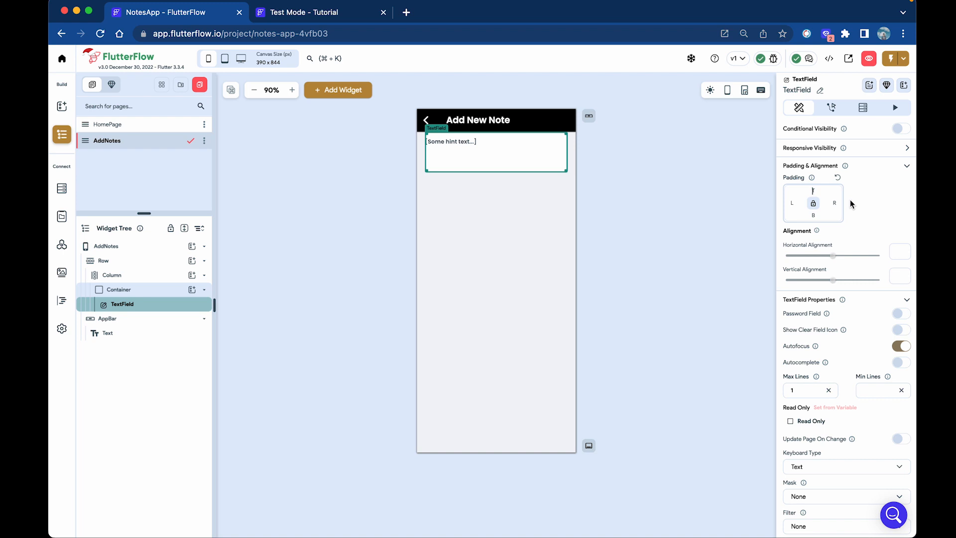
text(10)
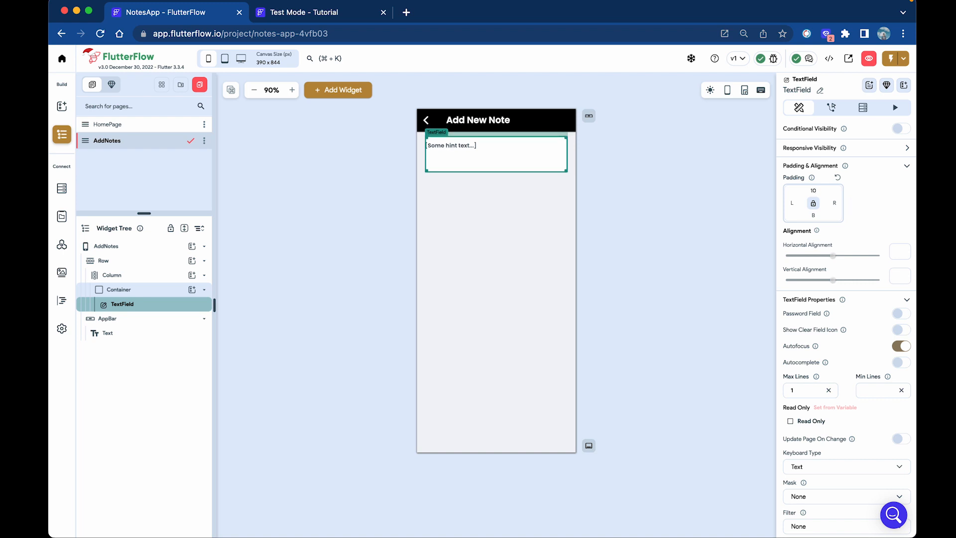
key(BackSpace)
key(BackSpace)
text(20)
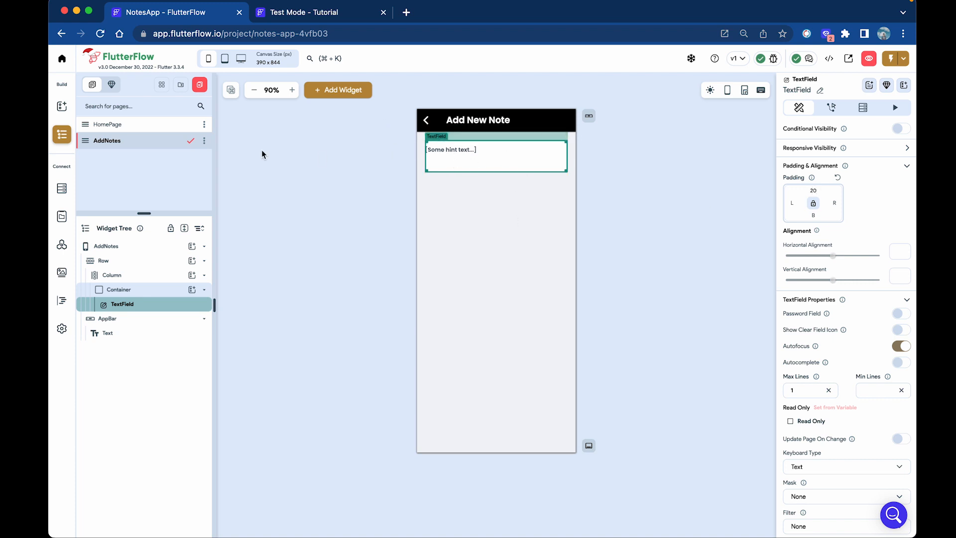
click(154, 292)
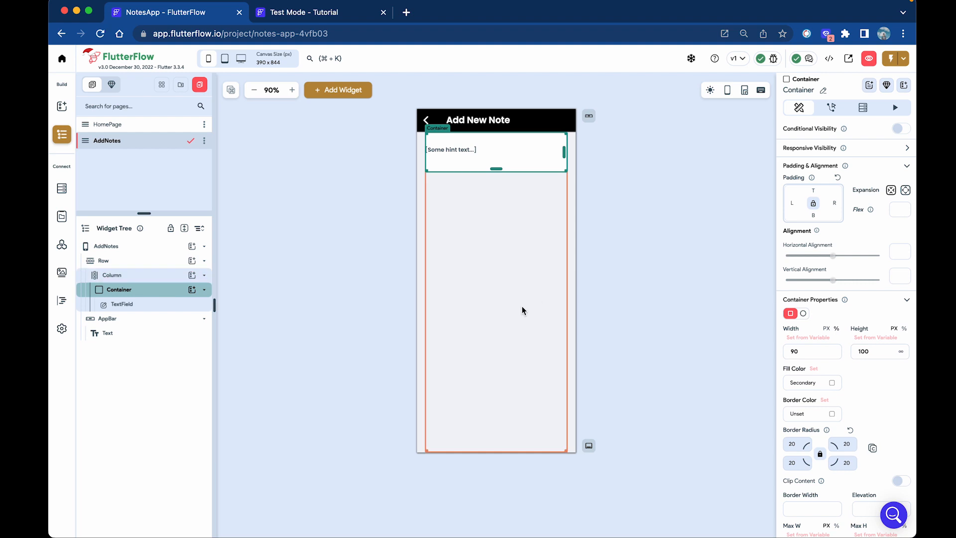
drag(878, 353, 765, 348)
key(BackSpace)
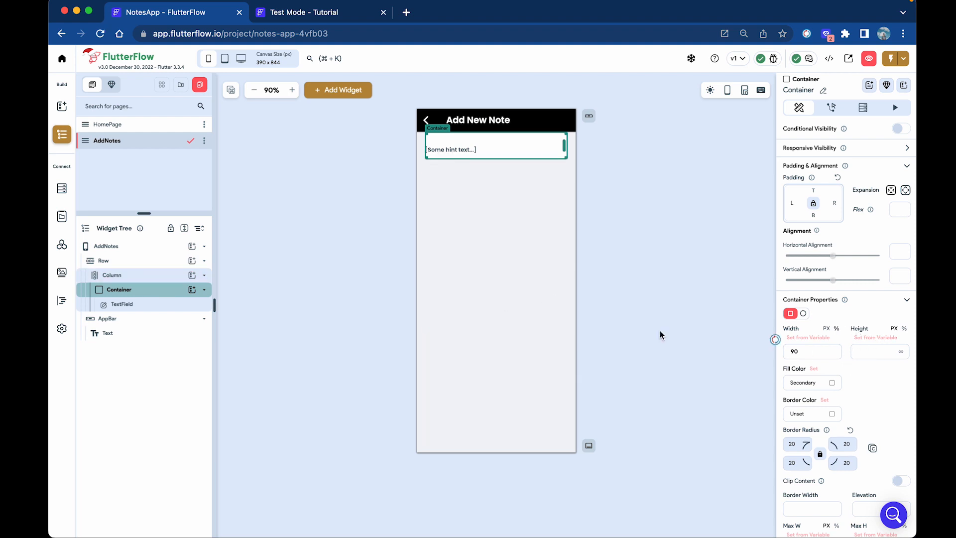
Set the note text field's Max Lines to 10.
click(122, 305)
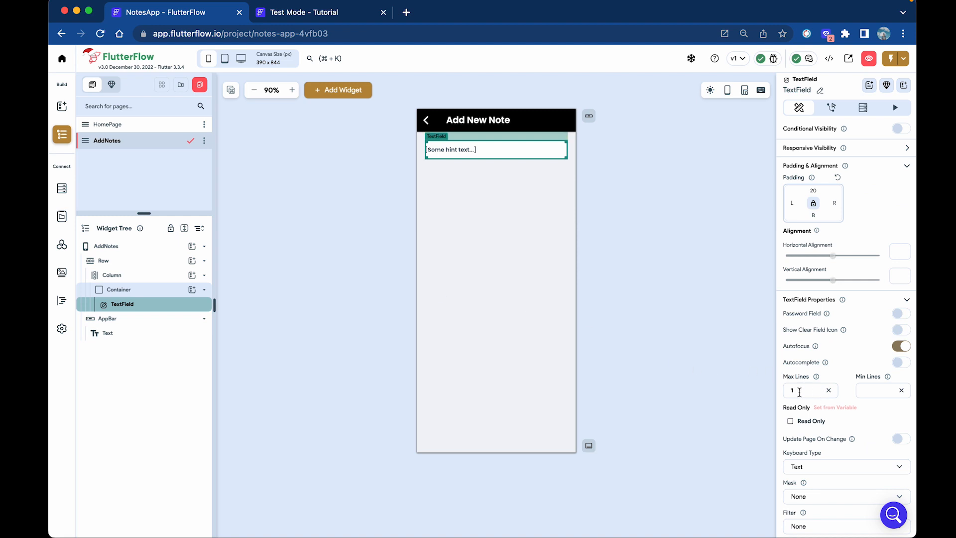
drag(800, 392, 777, 394)
text(5)
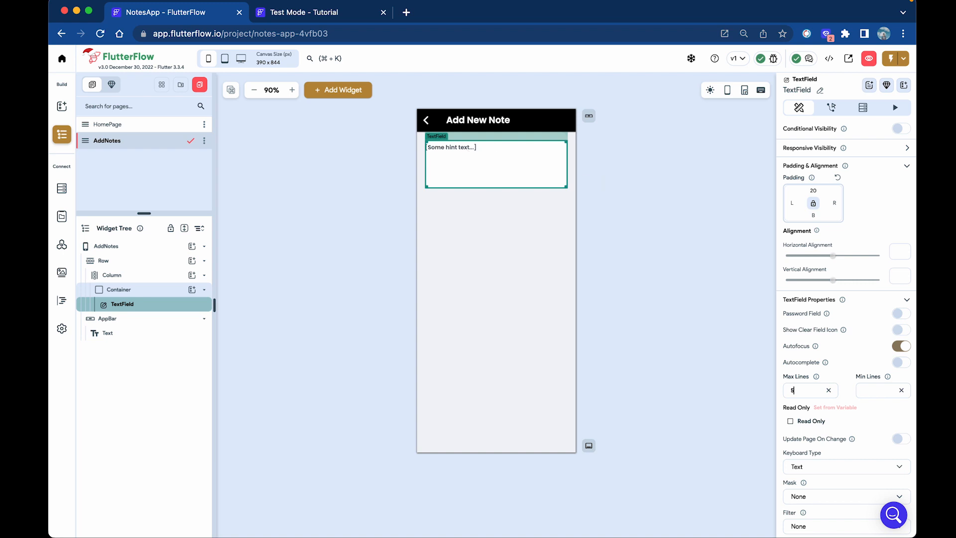
key(BackSpace)
text(10)
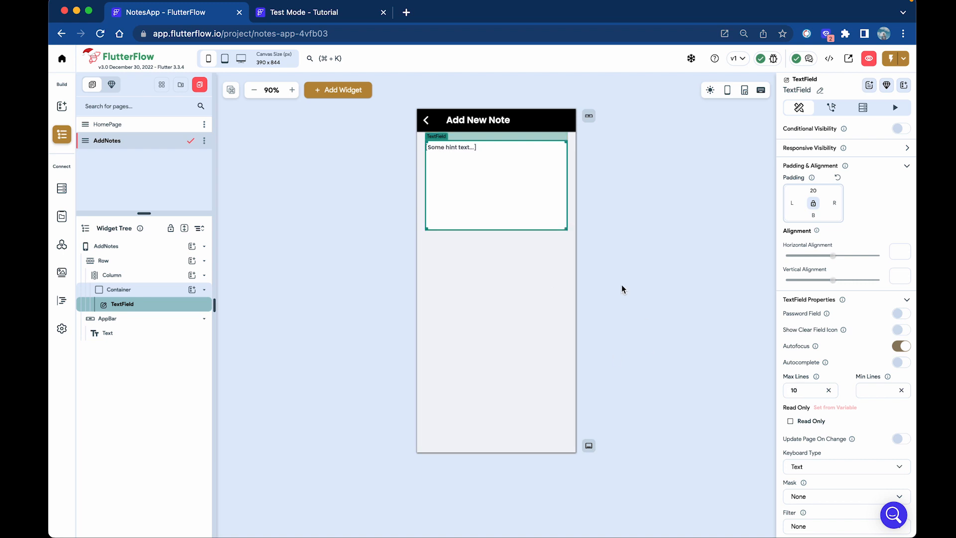
click(527, 254)
click(479, 199)
Pick Short Text Outlined as the TextField's leading icon and colour it black.
scroll(833, 441, down, 10)
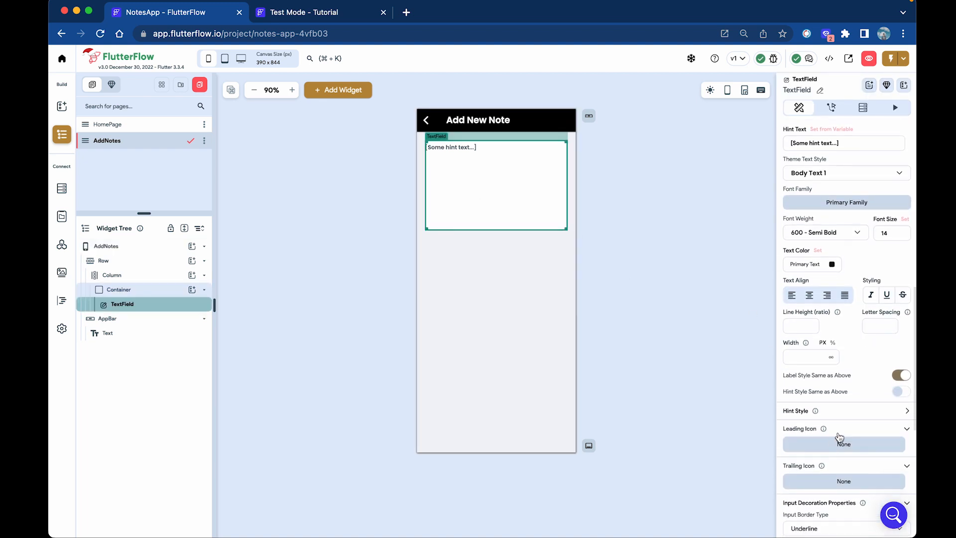
click(819, 407)
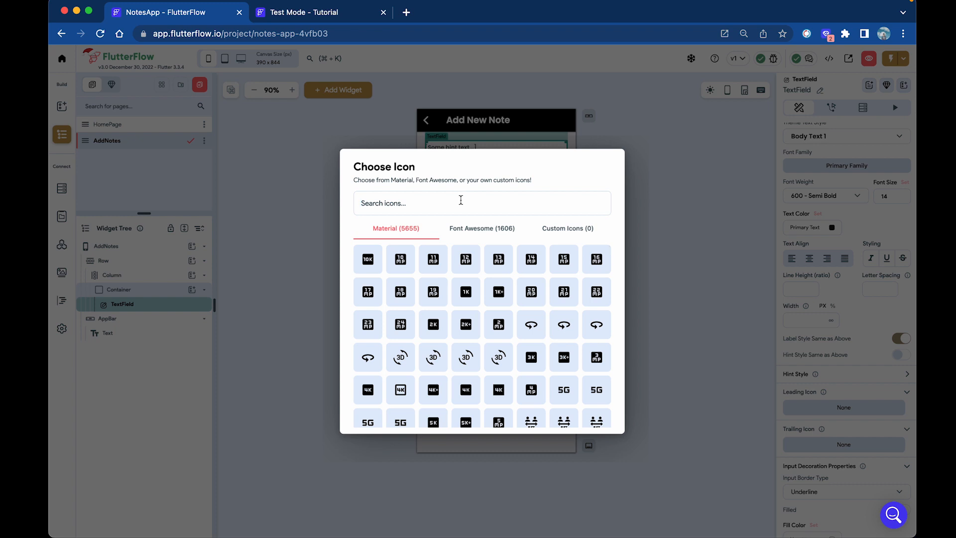
scroll(496, 299, down, 3)
scroll(491, 305, up, 3)
text(text)
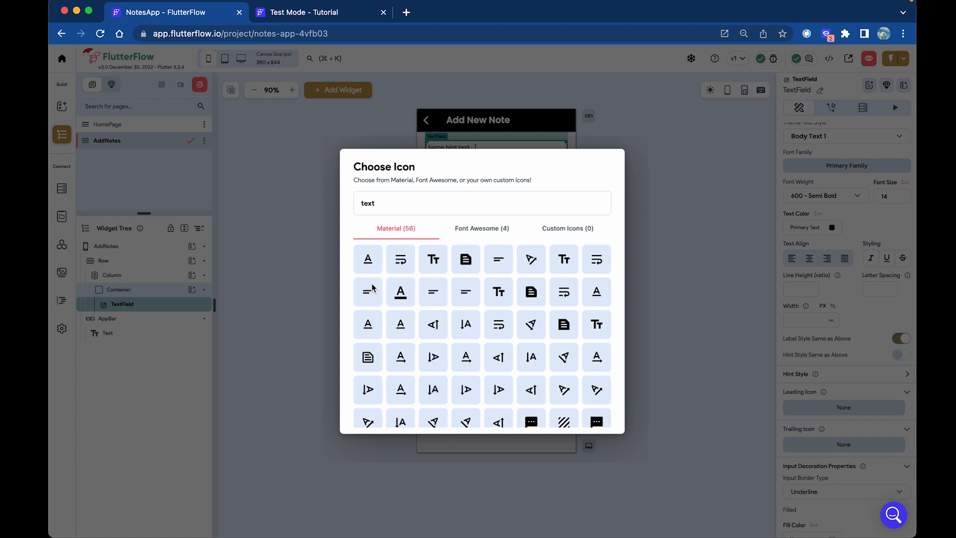
click(372, 288)
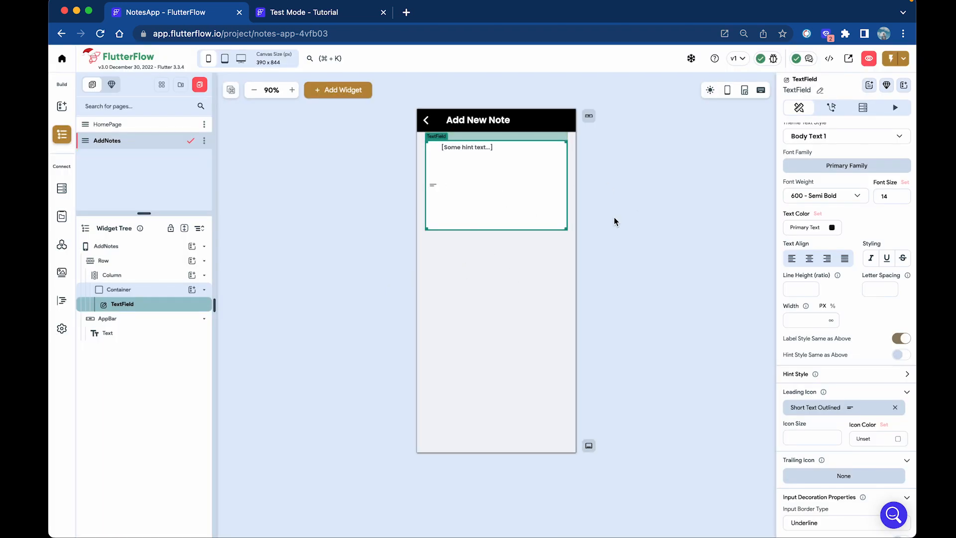
scroll(854, 459, down, 2)
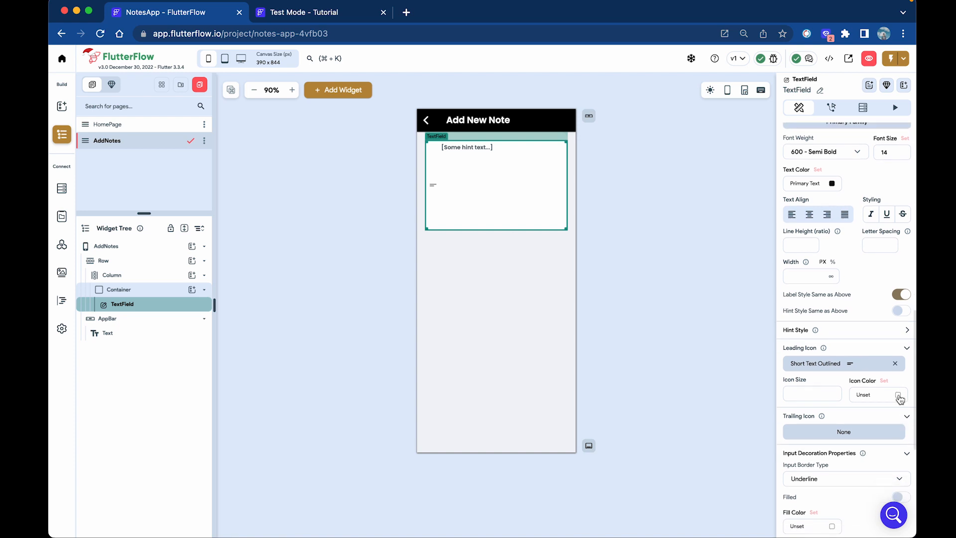
click(897, 438)
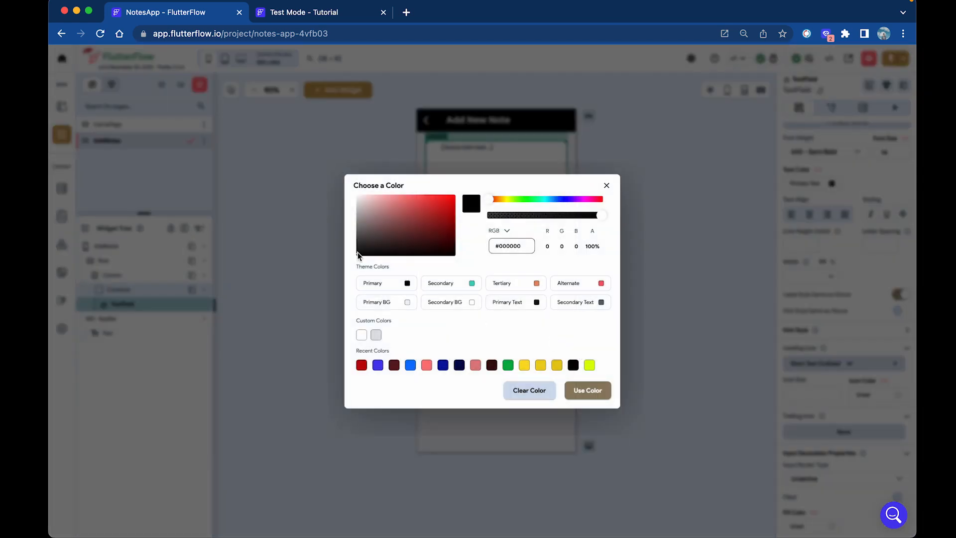
click(588, 390)
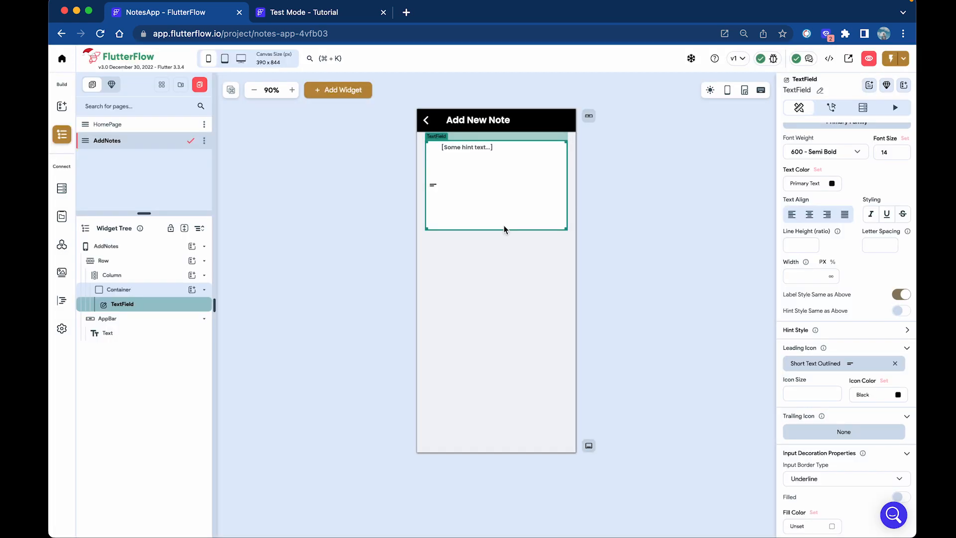
scroll(854, 378, up, 10)
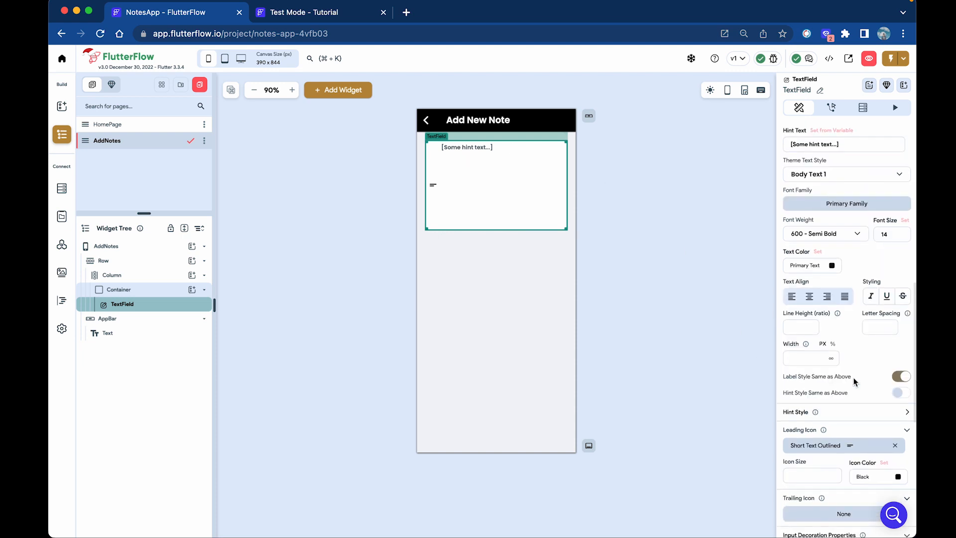
Replace the note field's hint text with 'Enter Note Here'.
drag(850, 313, 763, 312)
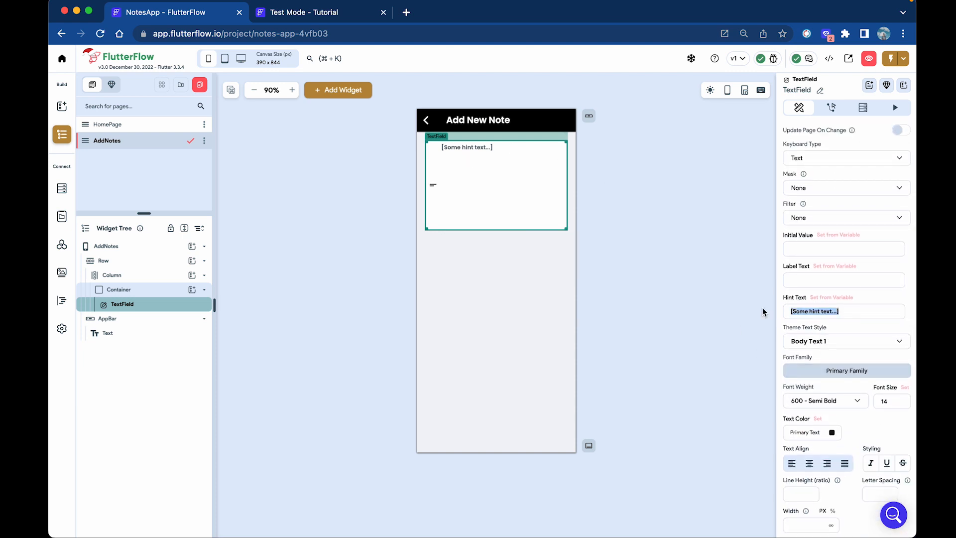
text(E)
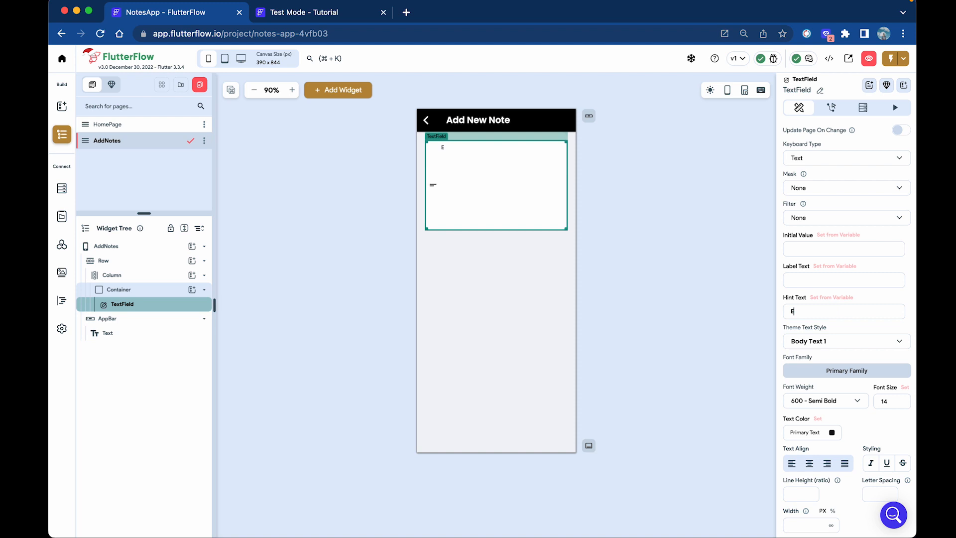
key(BackSpace)
key(BackSpace)
key(BackSpace)
key(BackSpace)
click(709, 249)
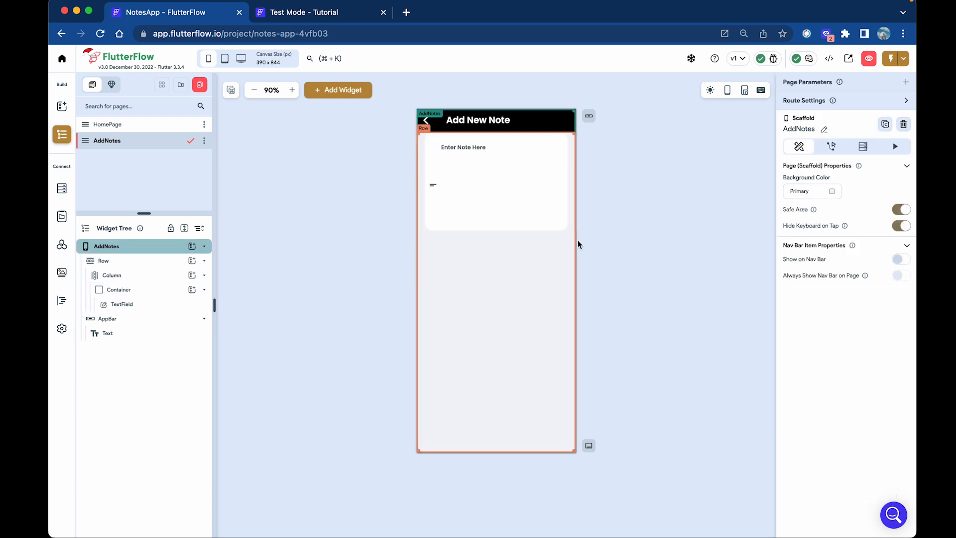
Give the surrounding container 20 top padding and clear the text field's top padding.
click(545, 212)
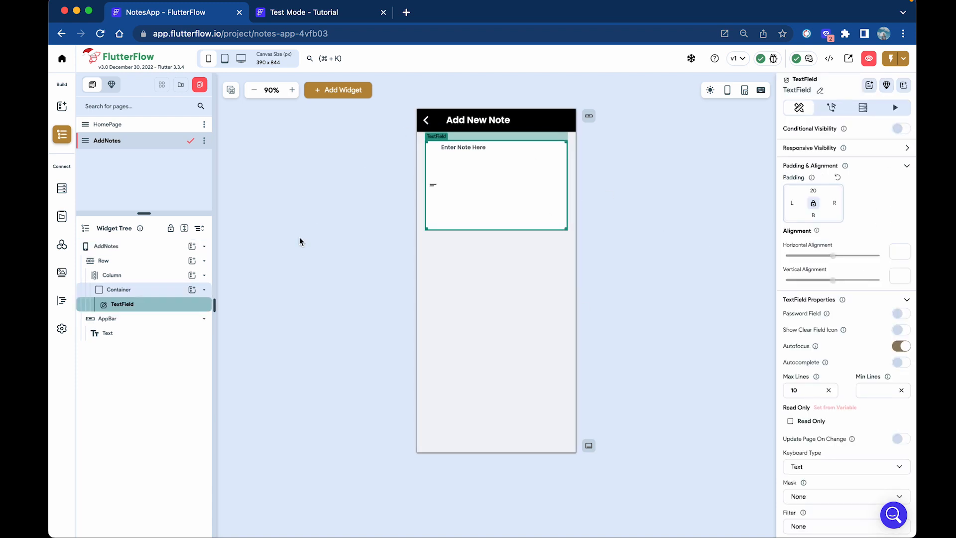
click(150, 289)
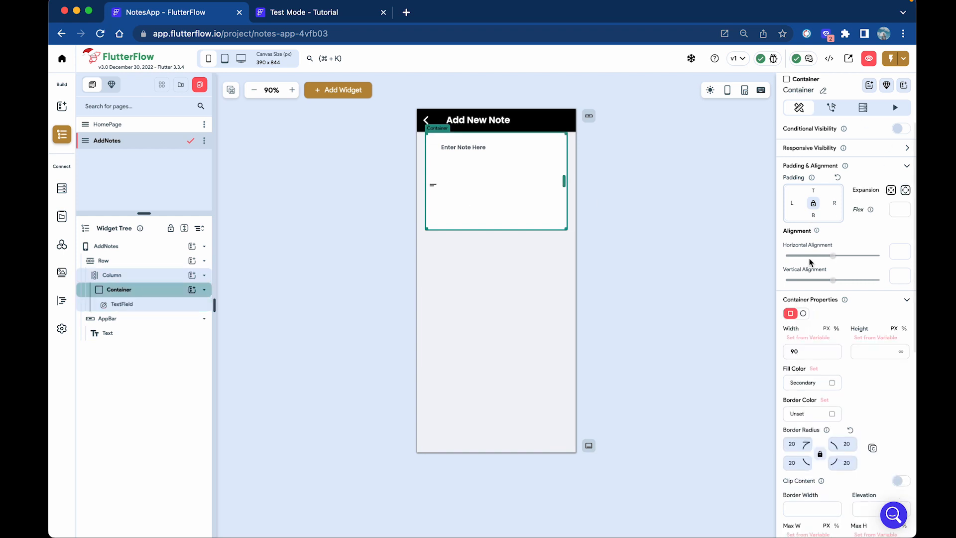
click(818, 192)
text(20)
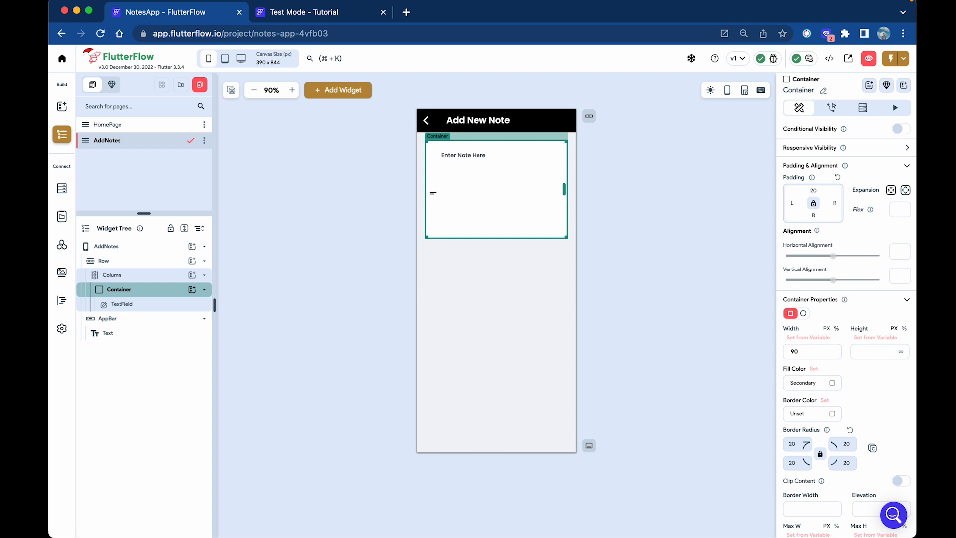
click(141, 304)
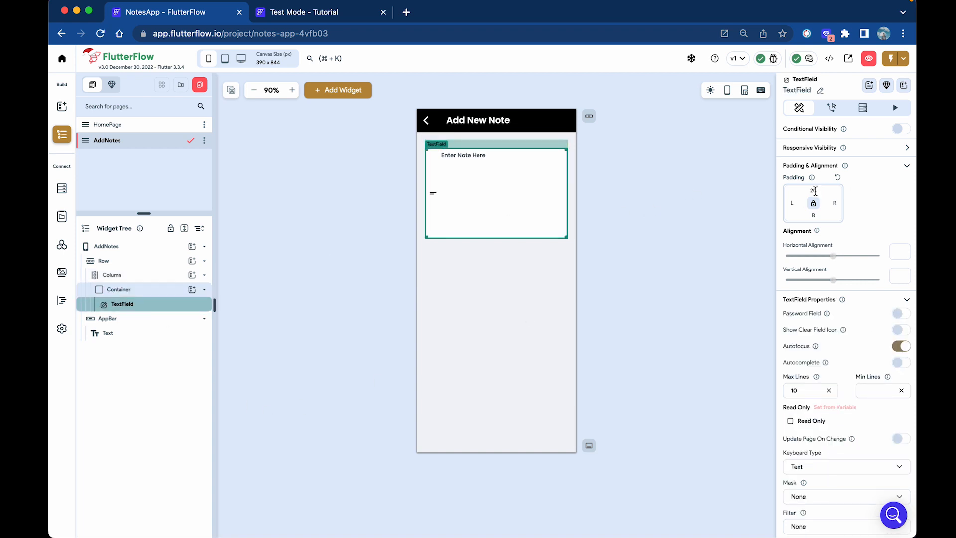
key(BackSpace)
key(BackSpace)
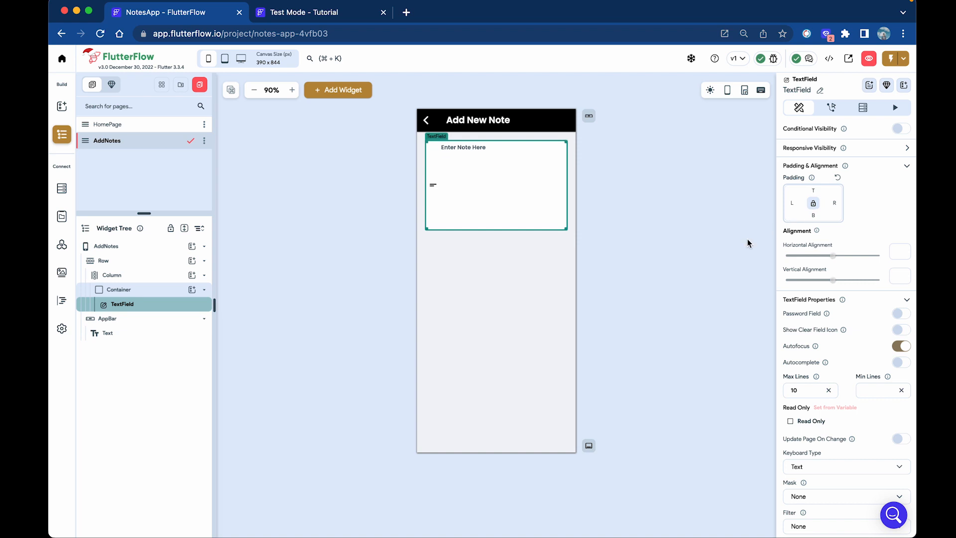
click(653, 256)
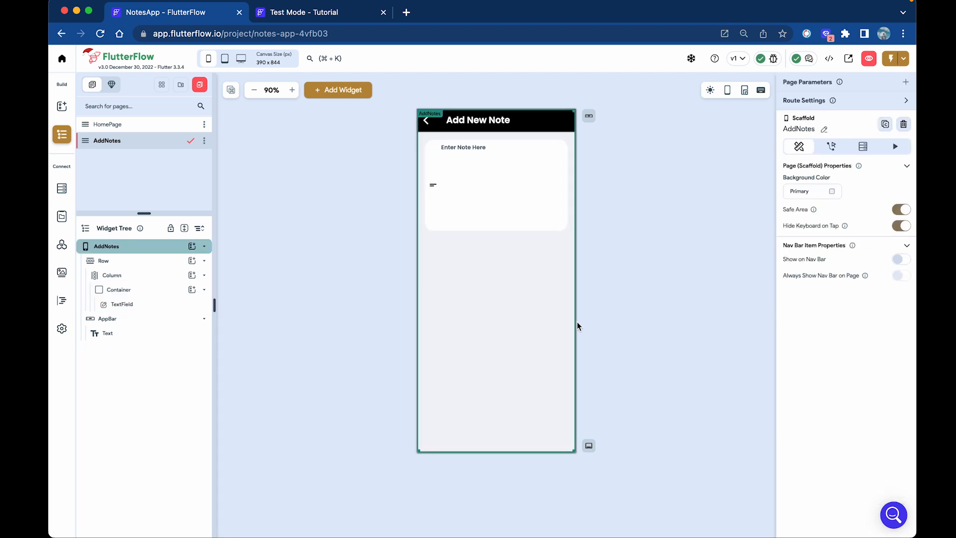
click(62, 110)
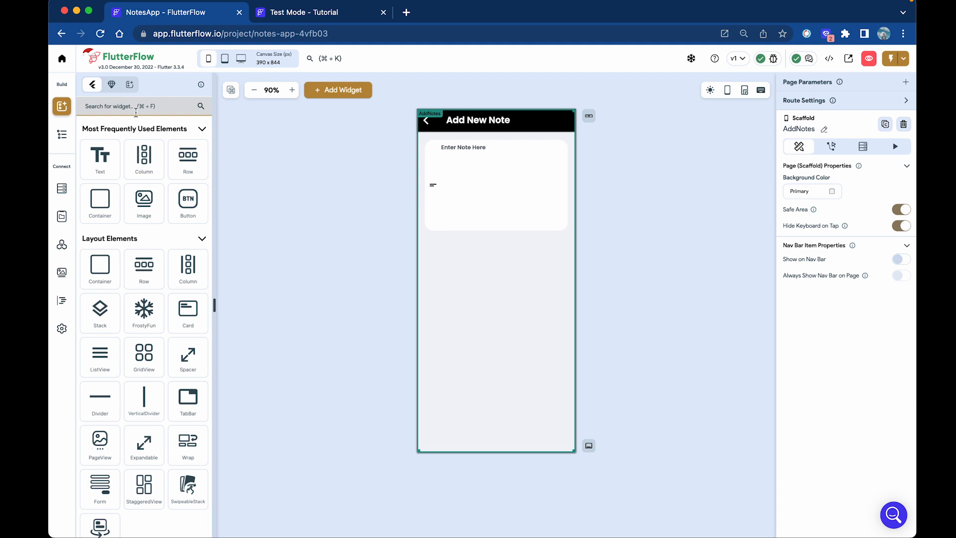
Add a Button below the note field with 29 top padding.
drag(188, 199, 496, 260)
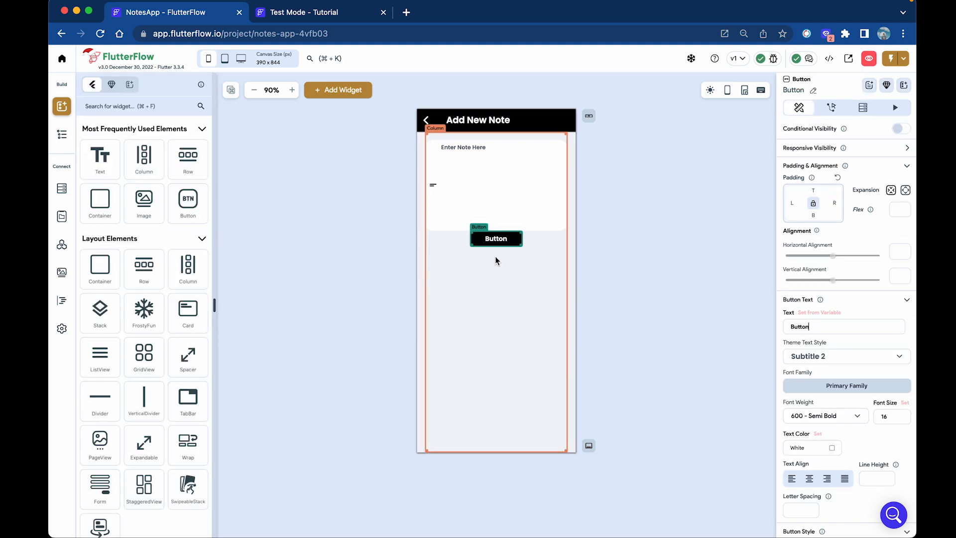
click(813, 190)
text(29)
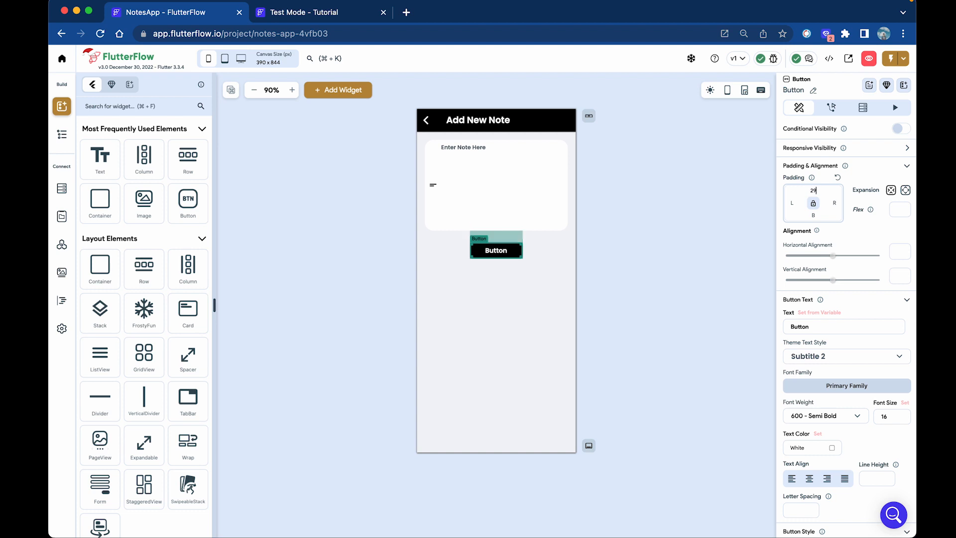
scroll(815, 378, down, 5)
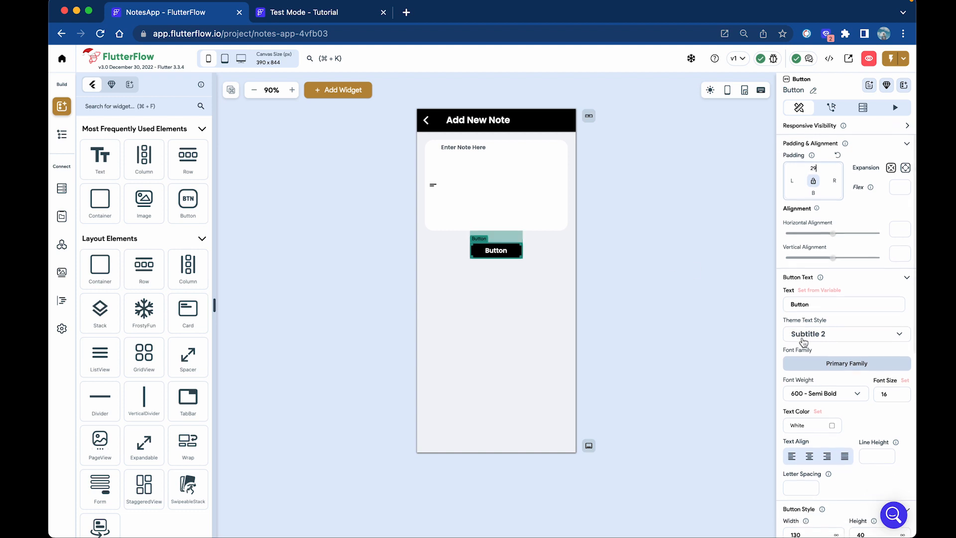
scroll(815, 425, down, 4)
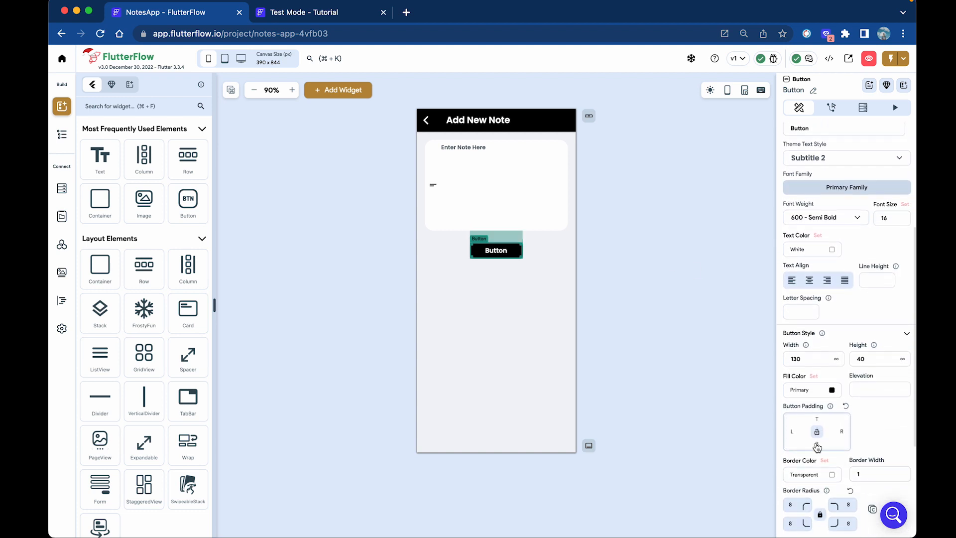
Round all four button corners to a linked radius of 20, then open HomePage.
click(798, 423)
click(820, 433)
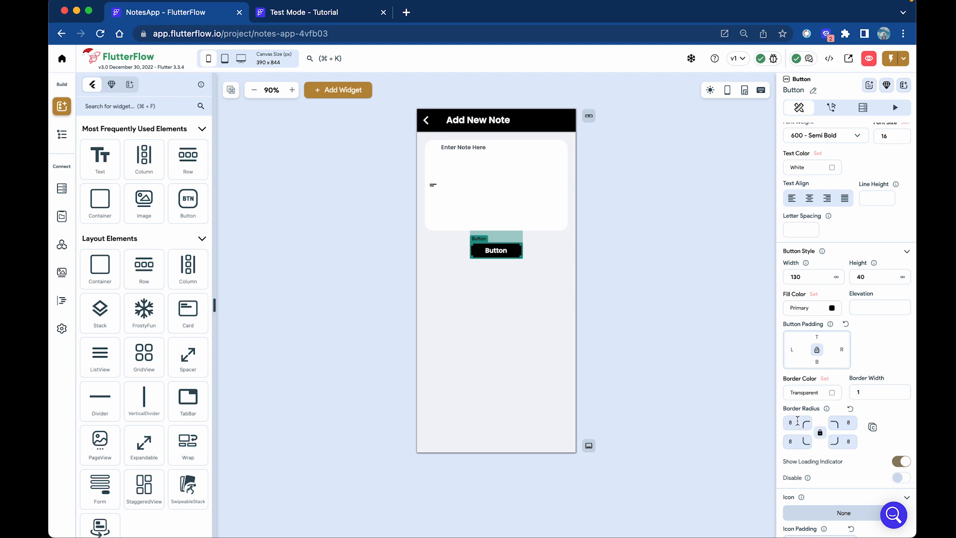
double_click(797, 422)
text(20)
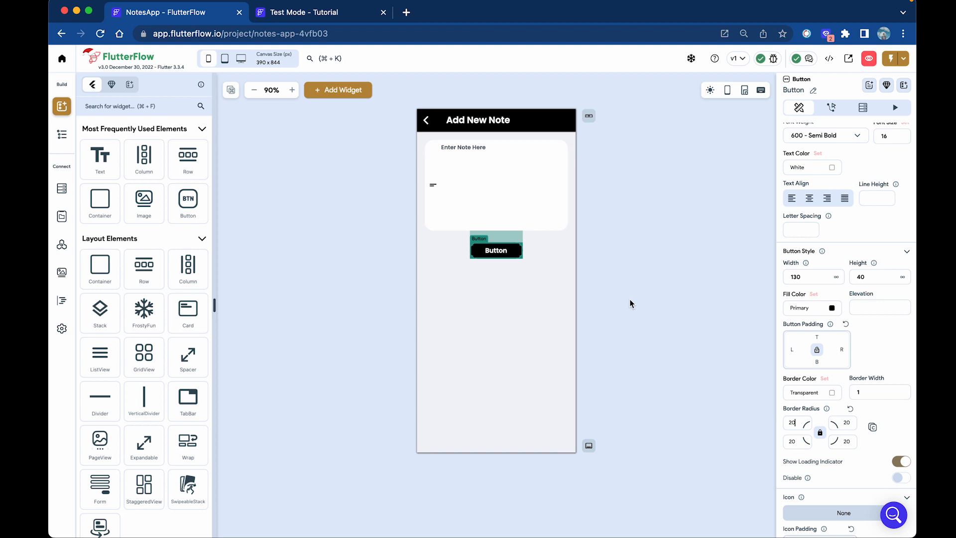
click(630, 301)
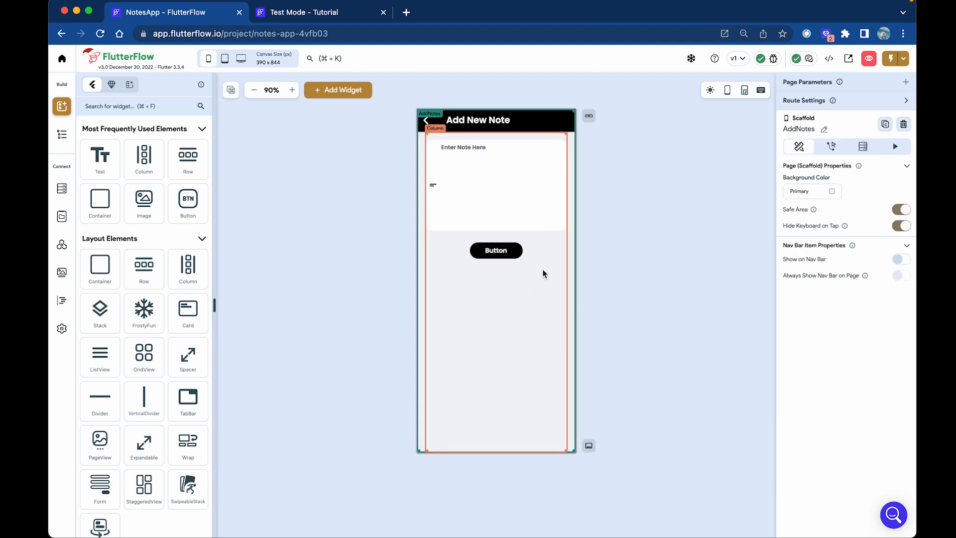
click(502, 252)
click(651, 342)
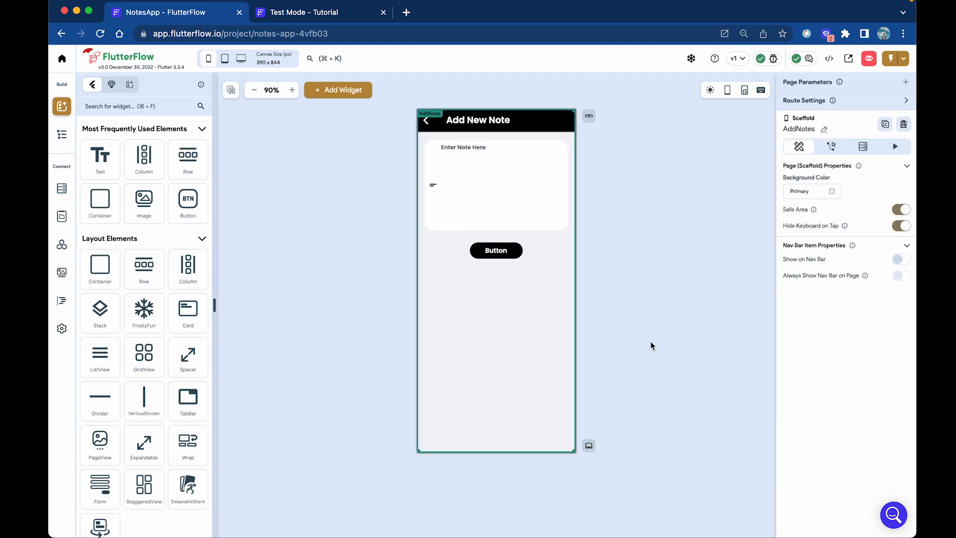
click(61, 134)
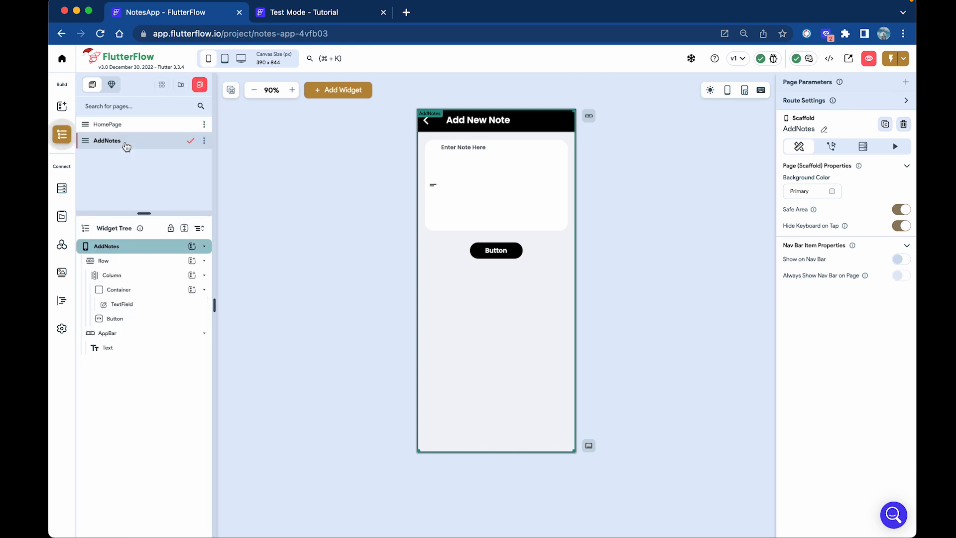
click(139, 127)
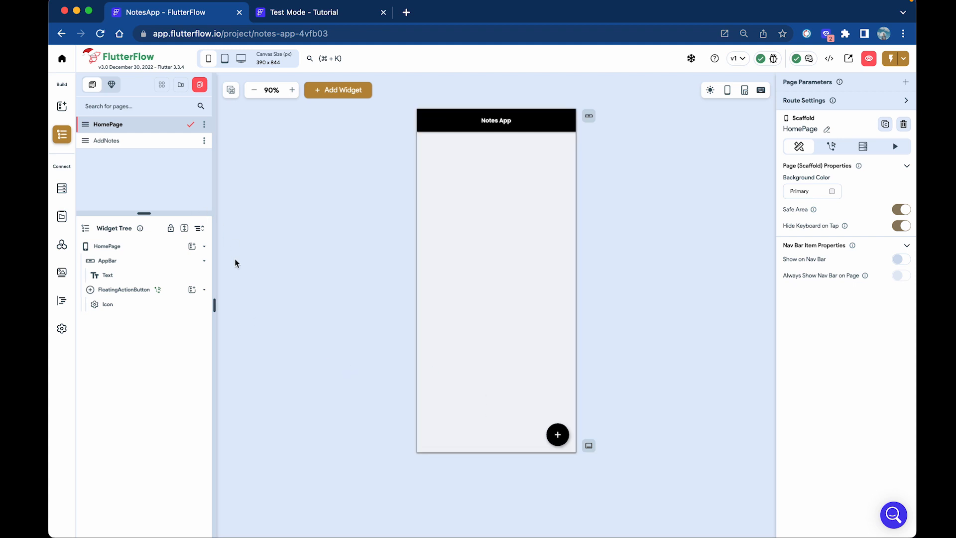
Create a local state variable 'Notes' of type String with List enabled.
click(62, 218)
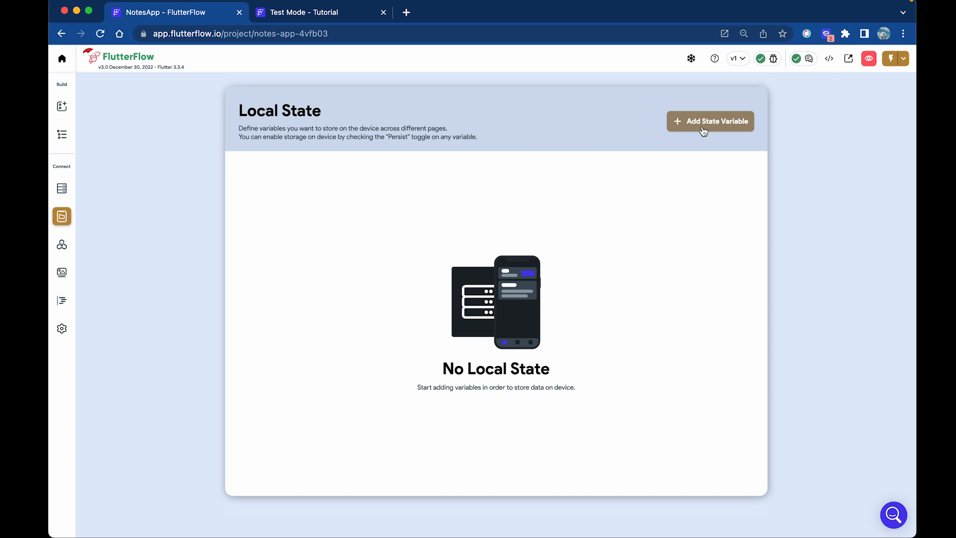
click(710, 128)
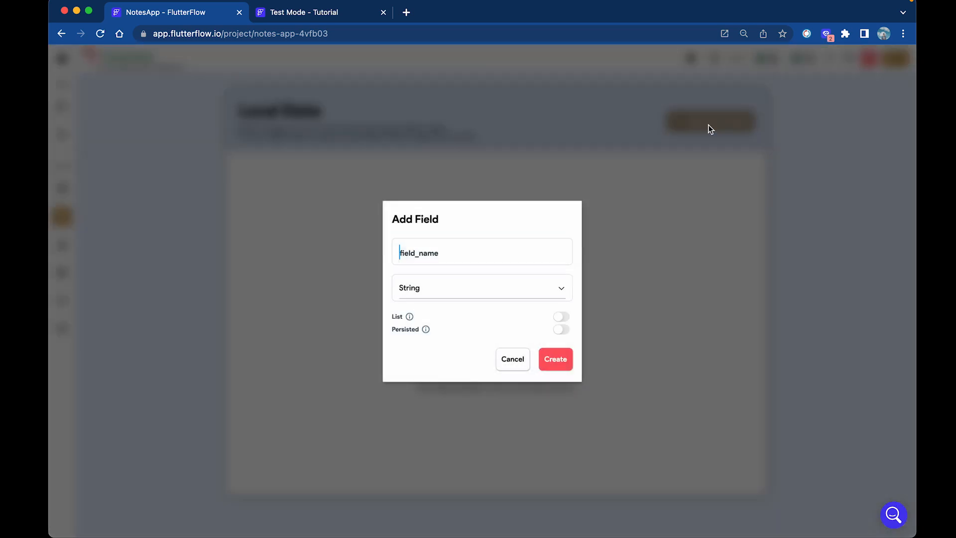
text(Notes)
click(456, 294)
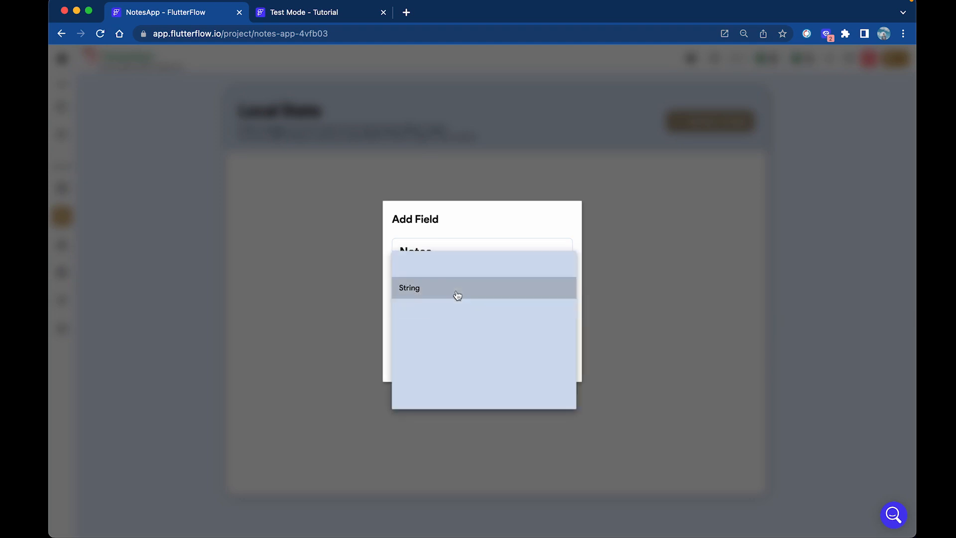
click(466, 290)
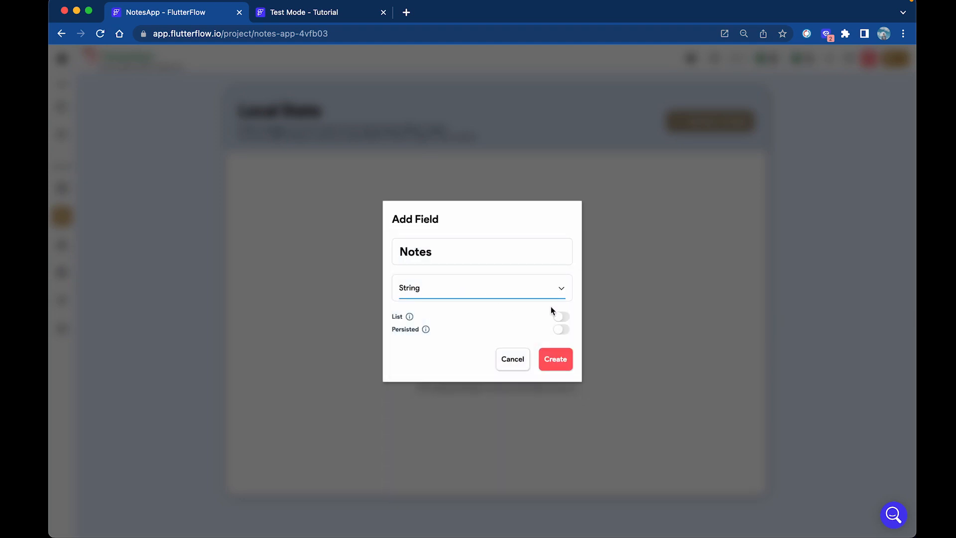
click(568, 318)
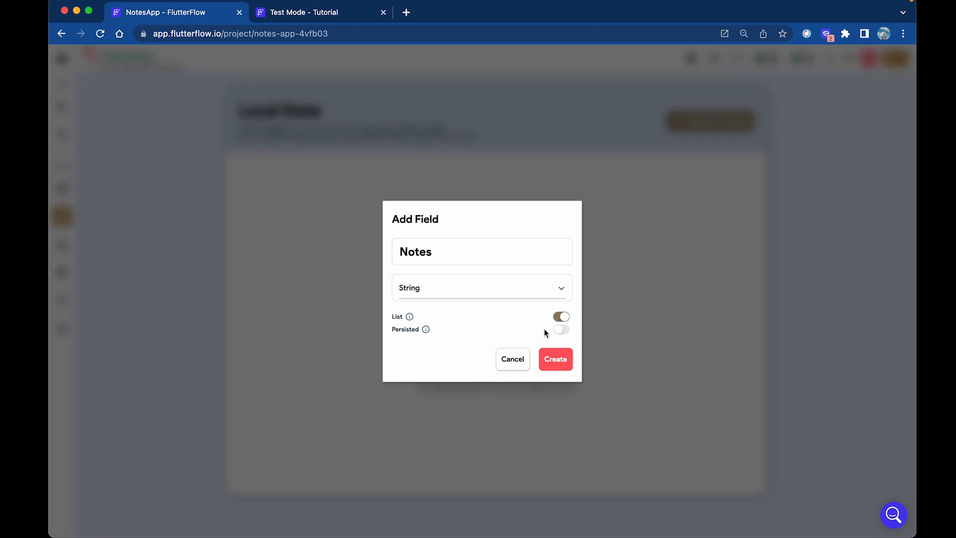
click(553, 368)
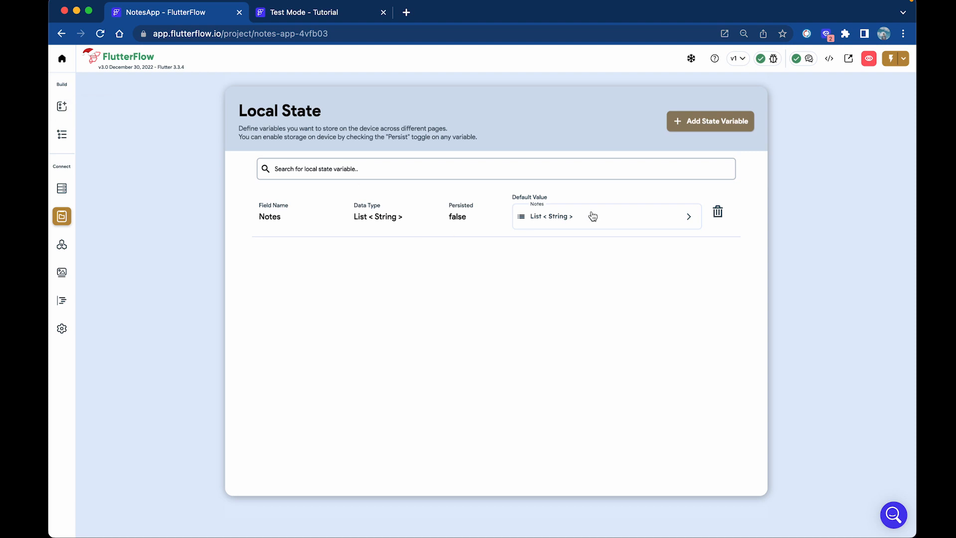
click(62, 106)
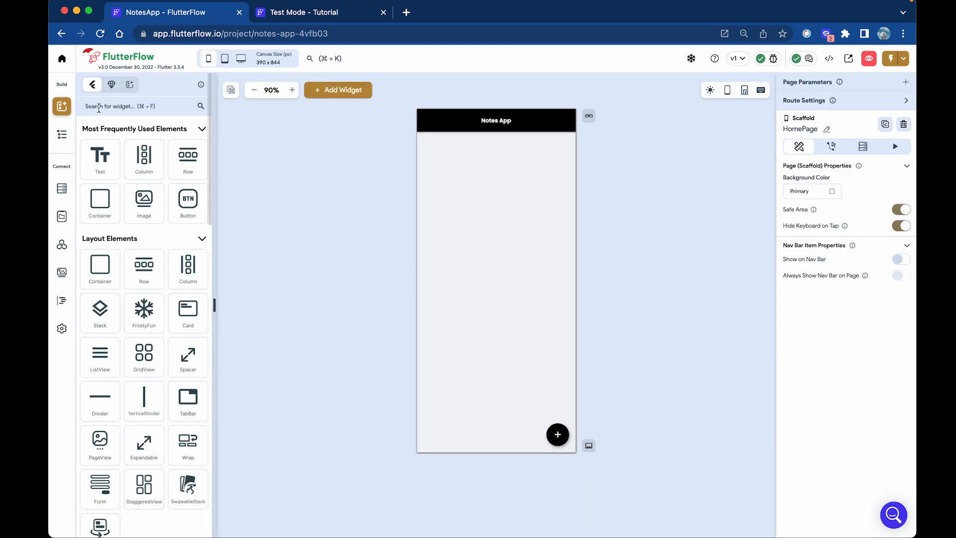
Search widgets for 'list' and add a ListView to the HomePage body.
click(96, 108)
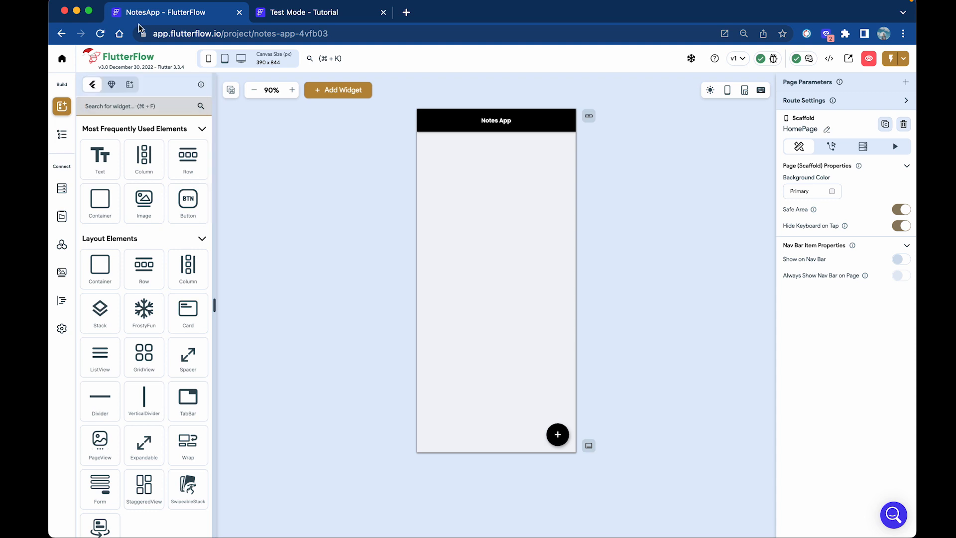
key(super+f)
text(list)
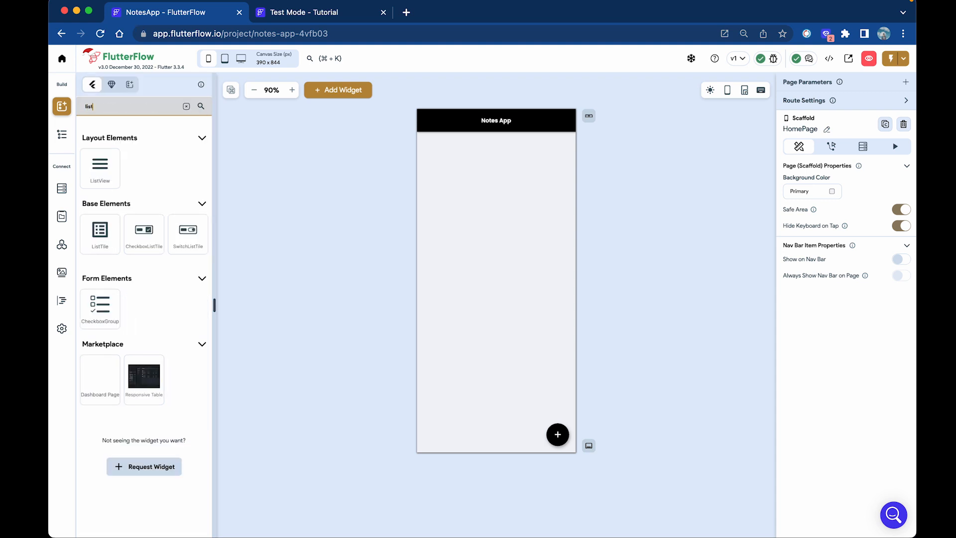
drag(107, 170, 506, 200)
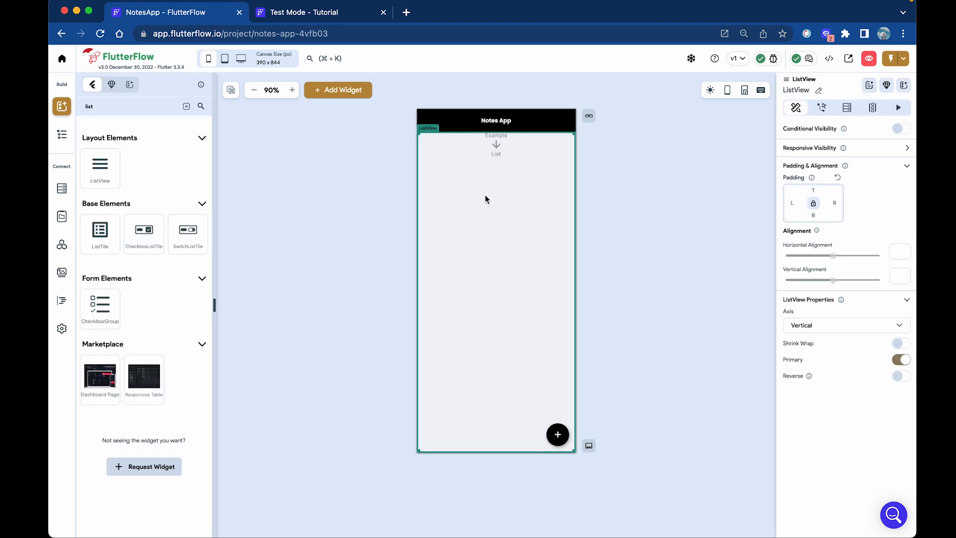
Put a Container inside the ListView and a Hello World Text inside it.
click(61, 134)
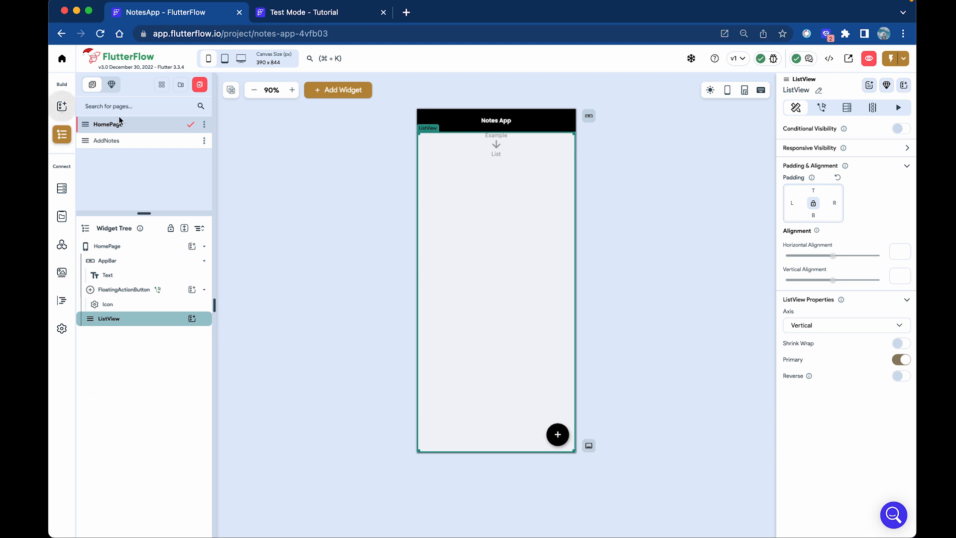
click(62, 106)
drag(99, 204, 501, 193)
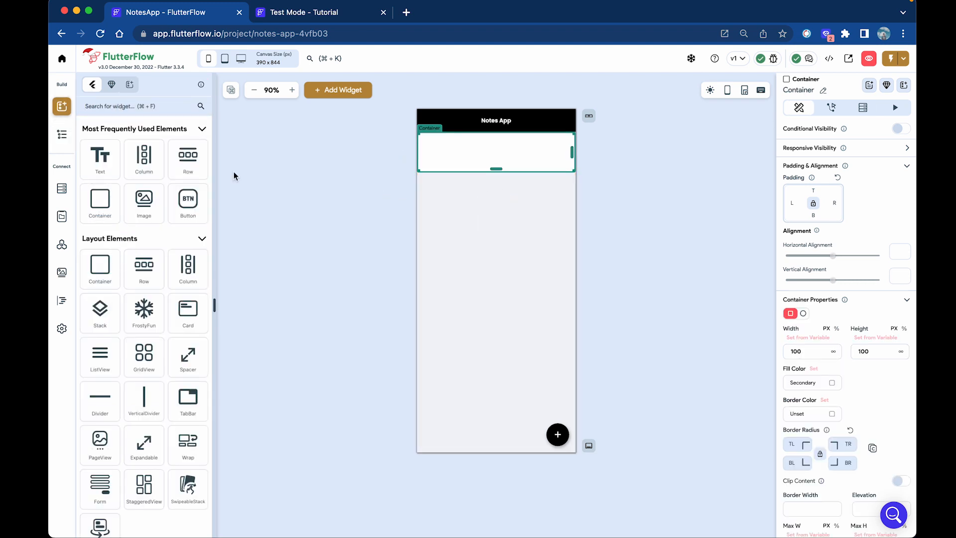
drag(113, 157, 468, 158)
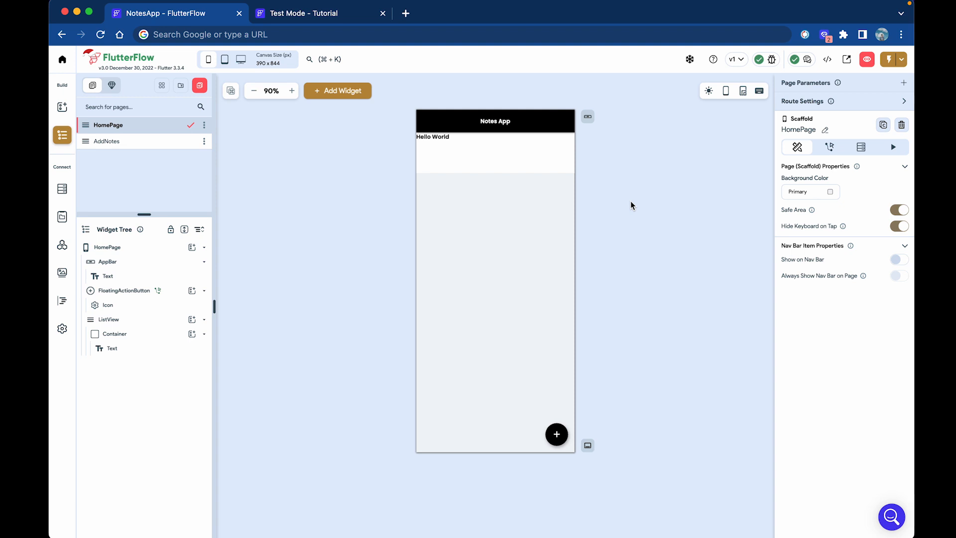
Select the card container and clear its fixed height value.
click(537, 166)
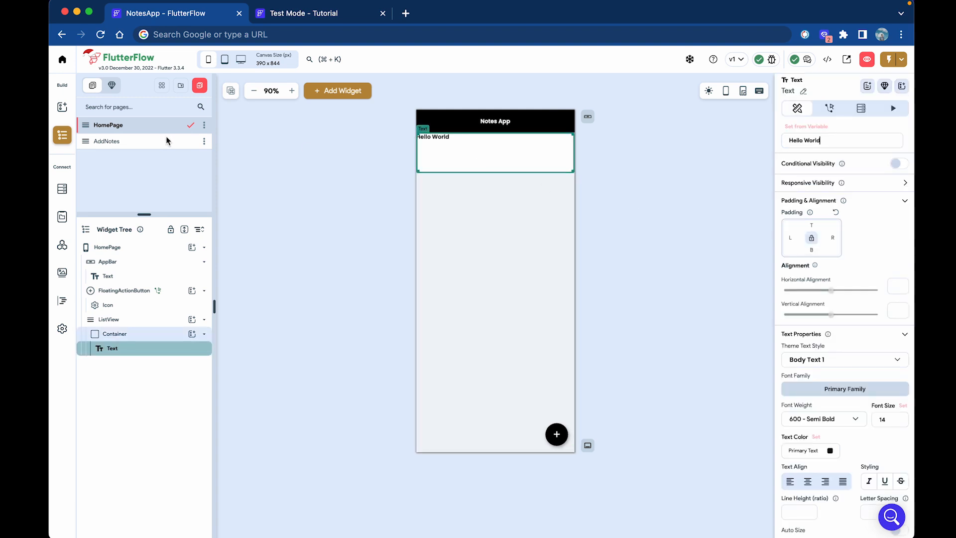
click(62, 109)
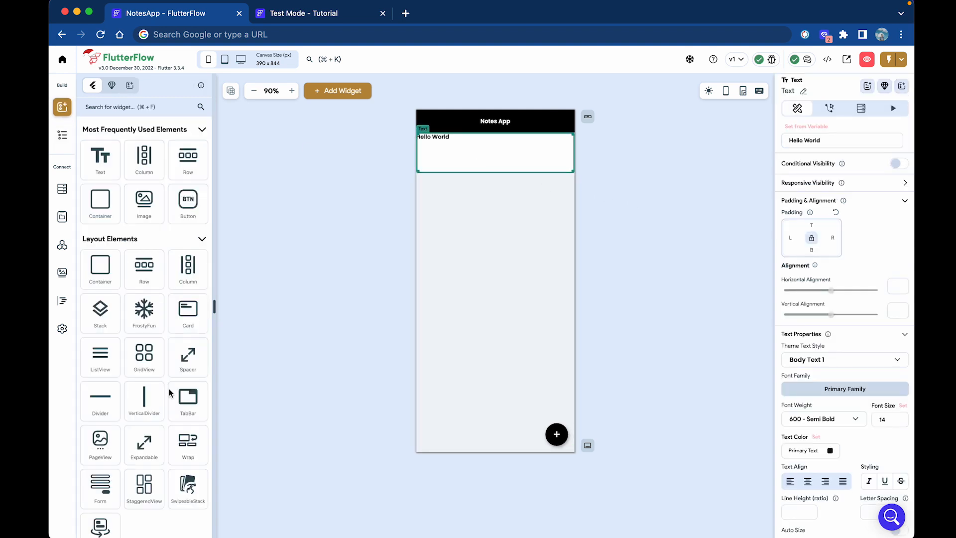
click(62, 144)
click(175, 335)
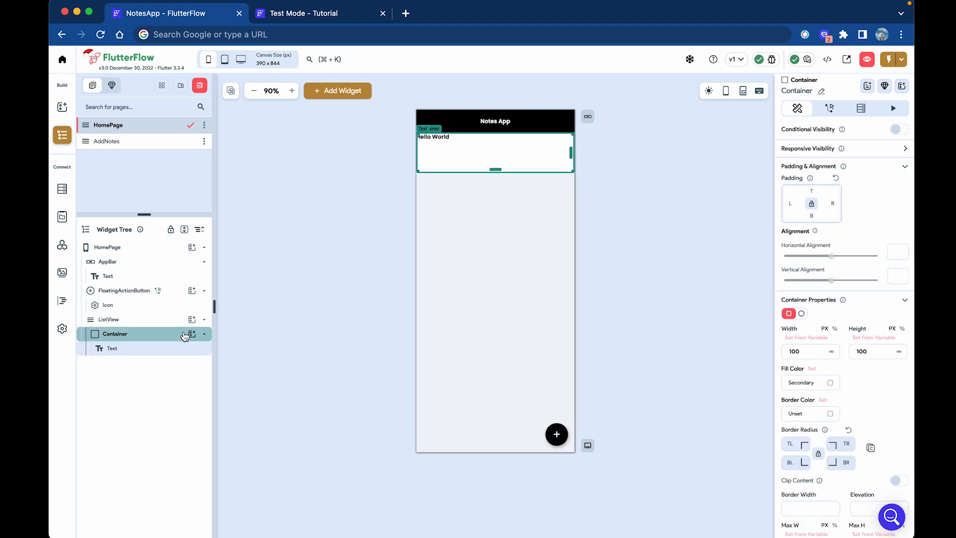
double_click(874, 351)
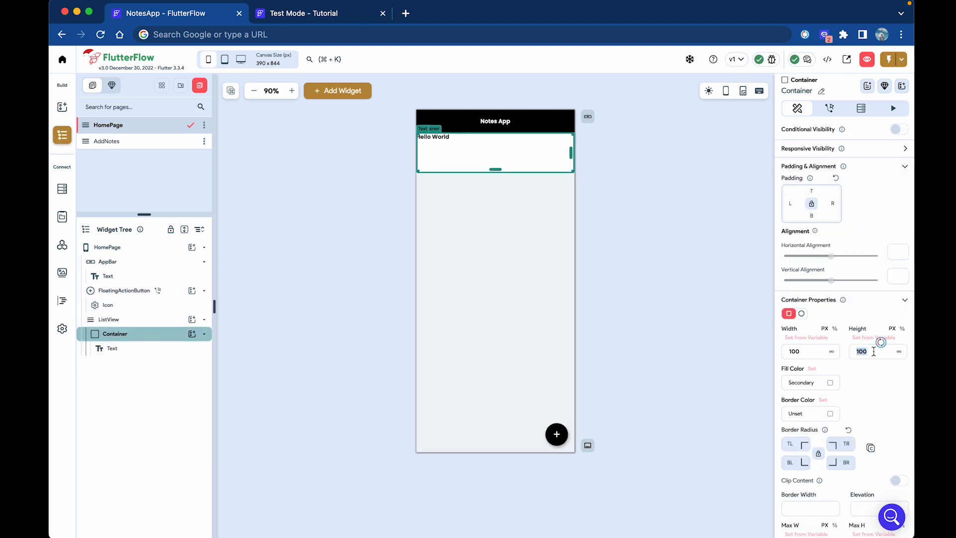
text(10)
key(BackSpace)
key(BackSpace)
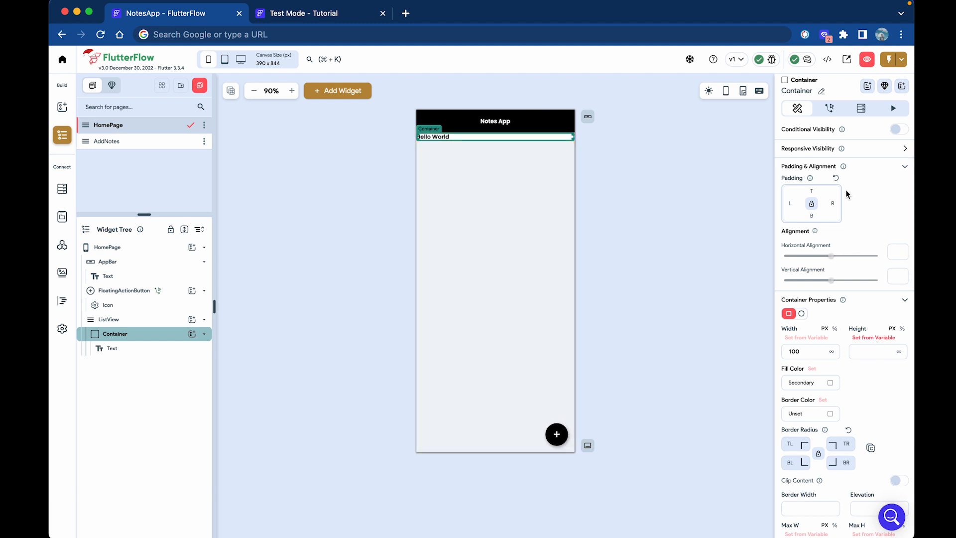
text(20)
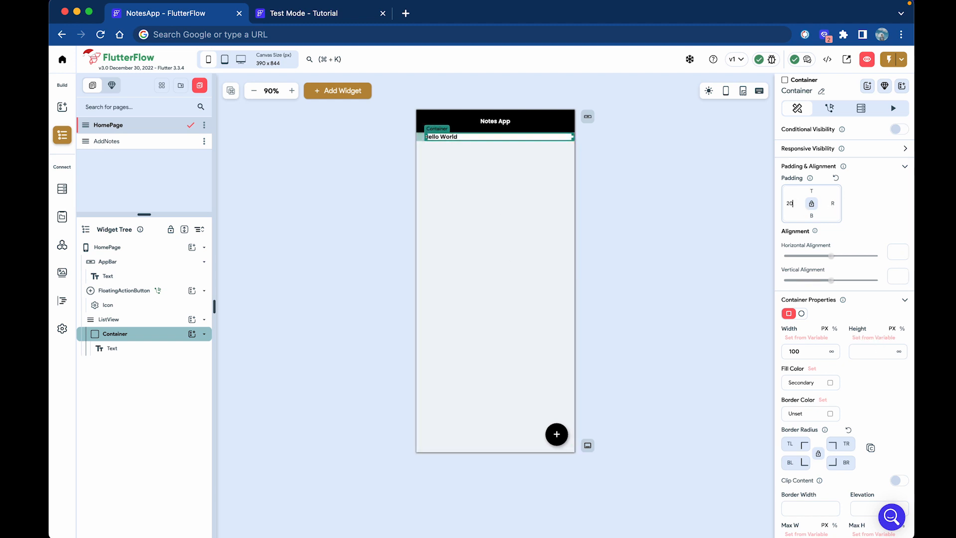
Adjust the card container's padding, setting left, top and bottom to 10.
click(833, 202)
text(20)
key(BackSpace)
key(BackSpace)
text(1)
click(789, 203)
key(BackSpace)
text(10)
click(812, 190)
text(10)
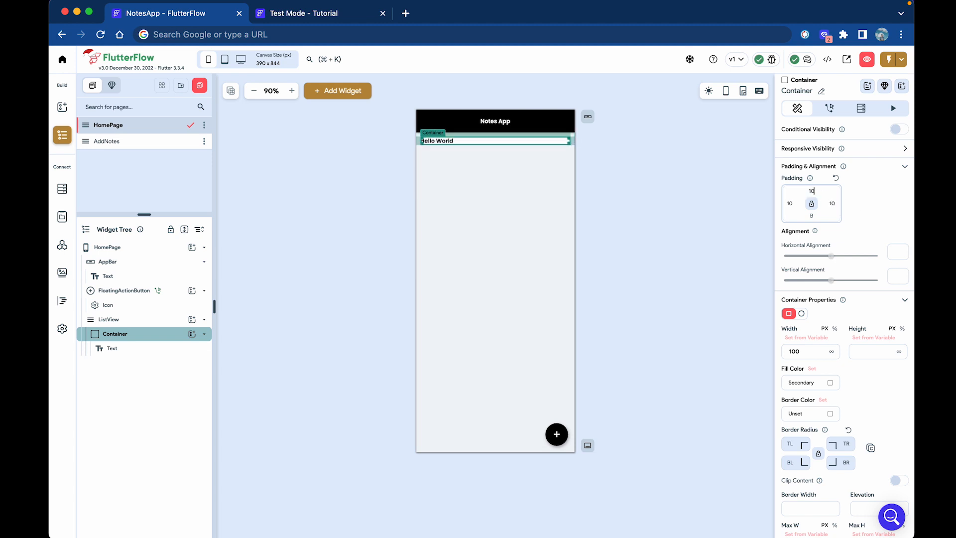
click(813, 215)
text(10)
Give the Hello World text a linked padding of 20 on every side.
click(444, 142)
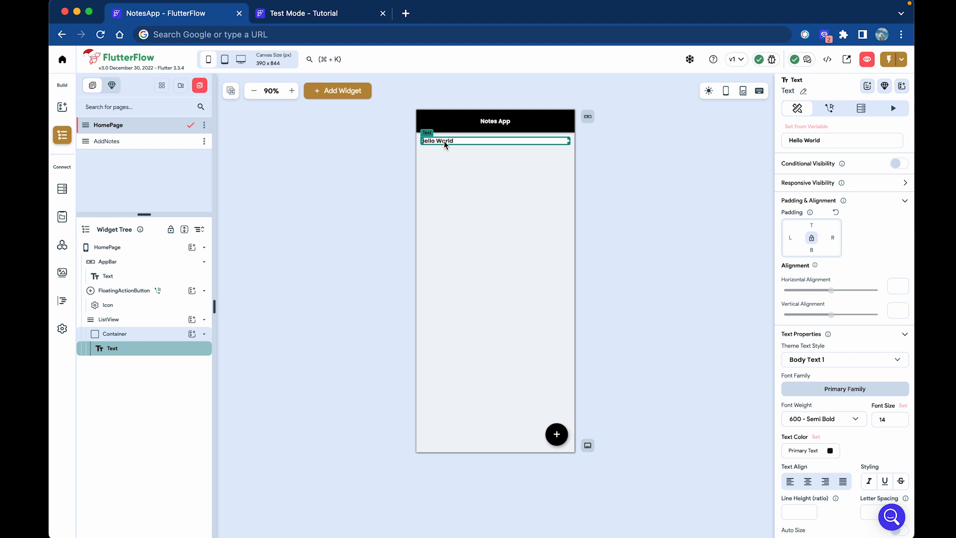
click(812, 238)
text(20)
click(664, 210)
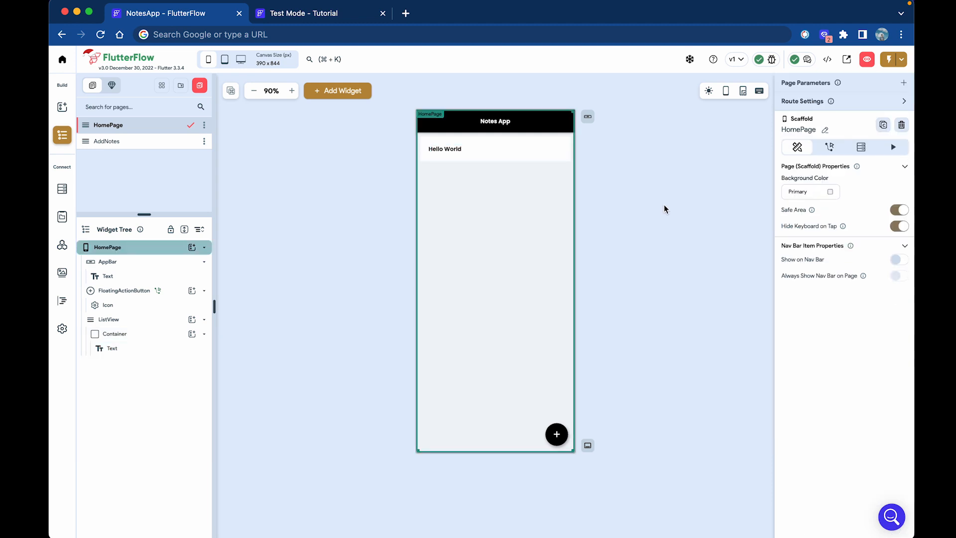
Set the card container's border radius to 20.
click(549, 153)
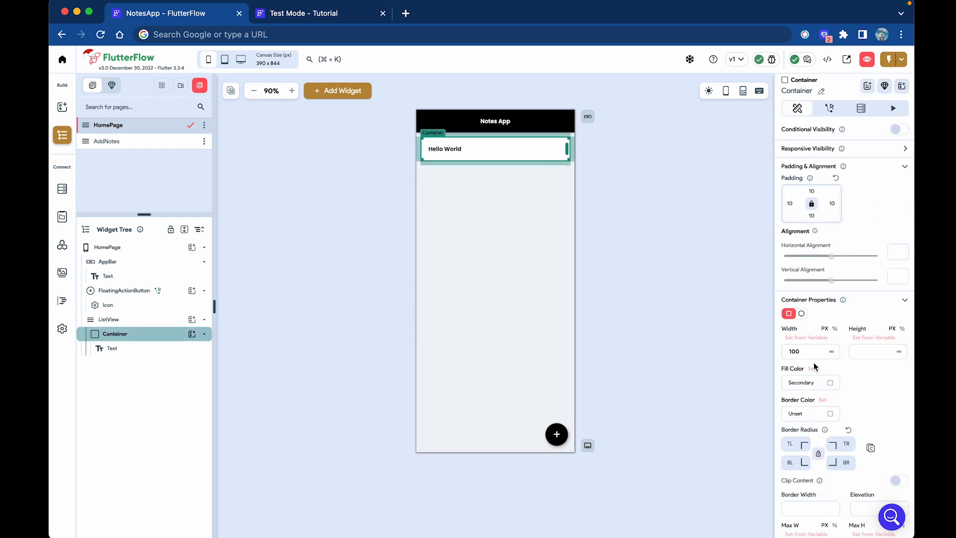
scroll(814, 366, down, 7)
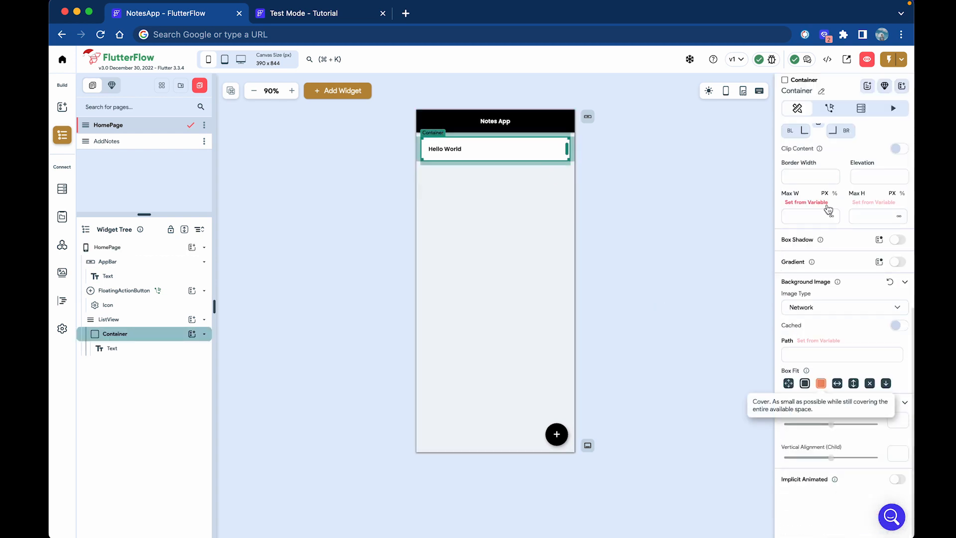
scroll(828, 209, up, 2)
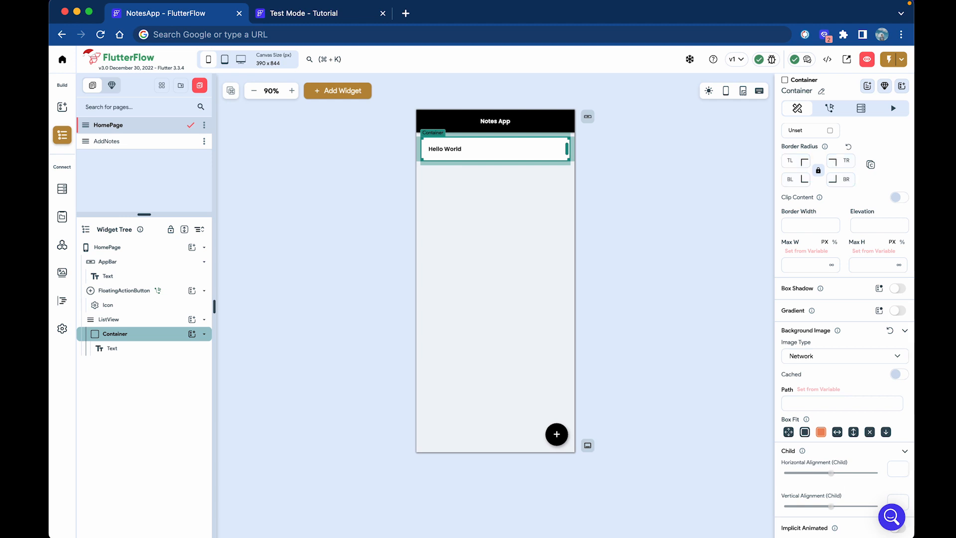
text(20)
click(723, 169)
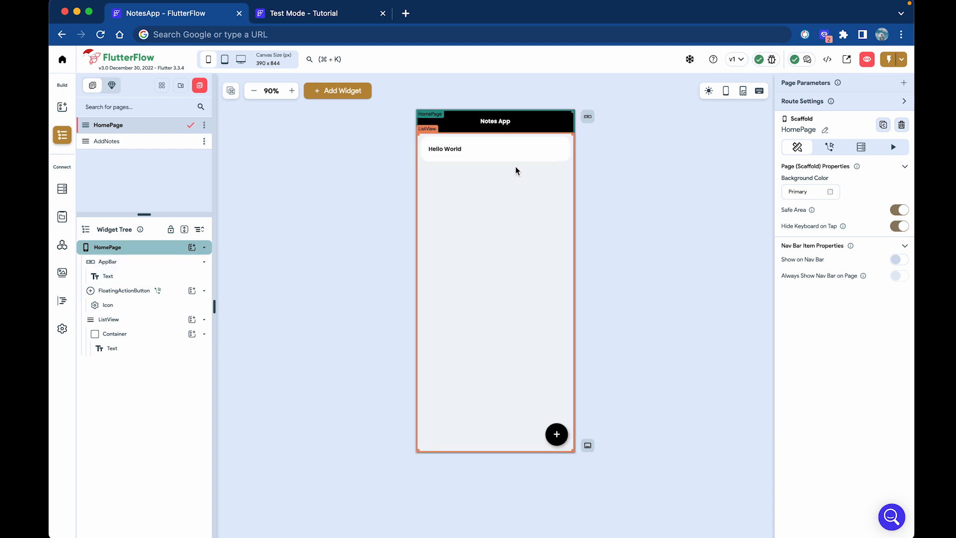
Generate the ListView's children from Local State Notes with Map List Items, accepting the warning.
click(507, 222)
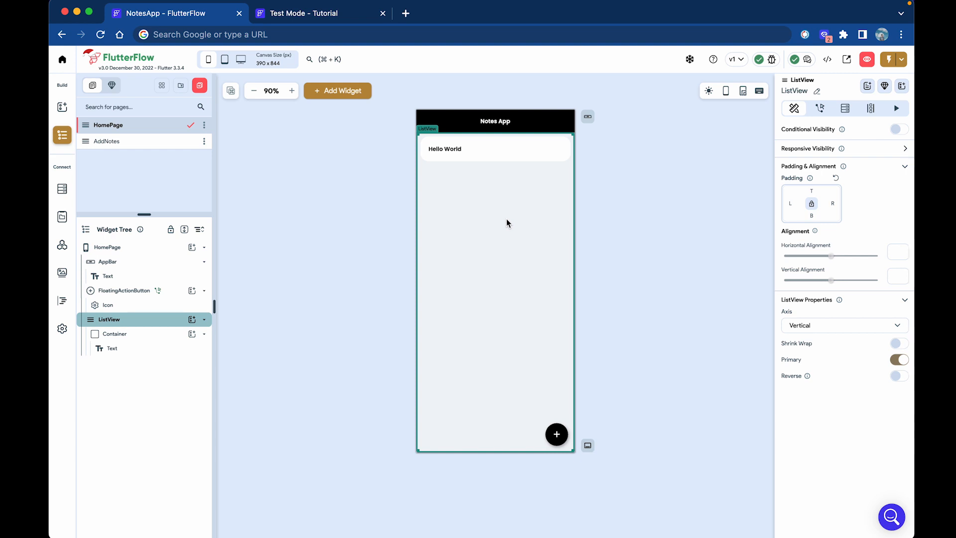
click(871, 109)
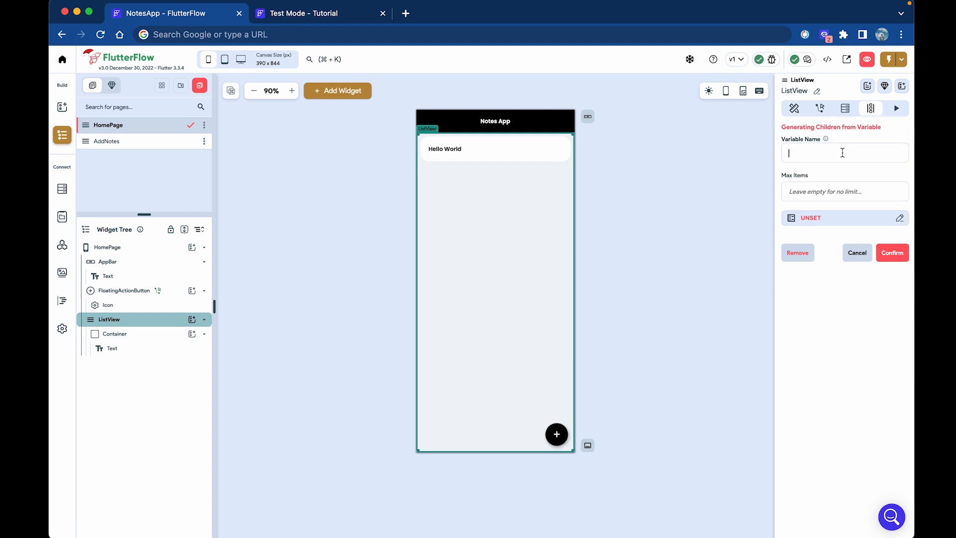
text(Notes)
click(833, 219)
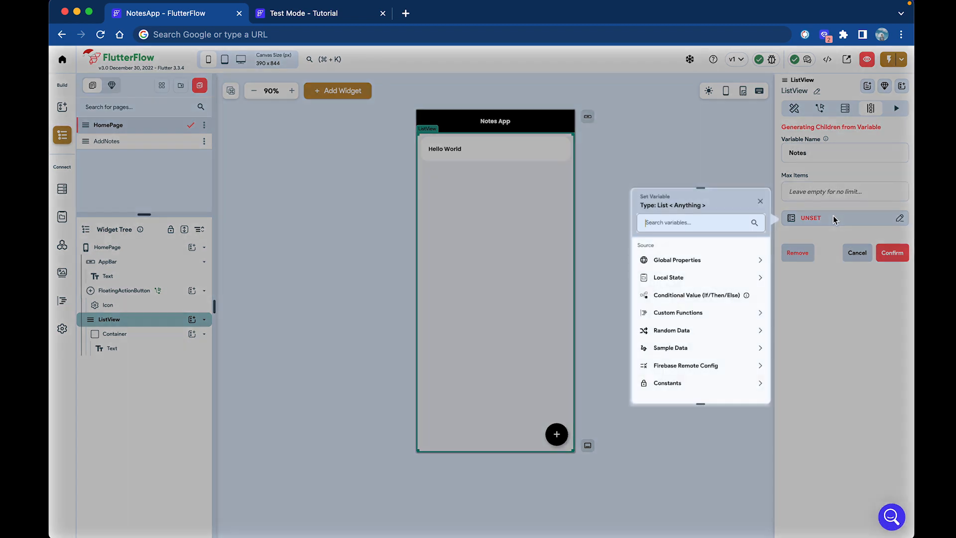
click(732, 283)
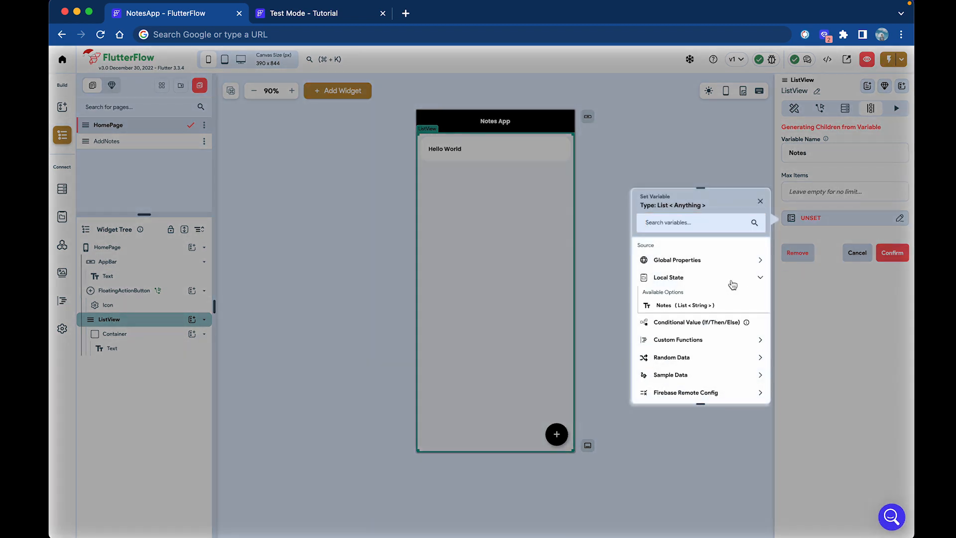
click(702, 306)
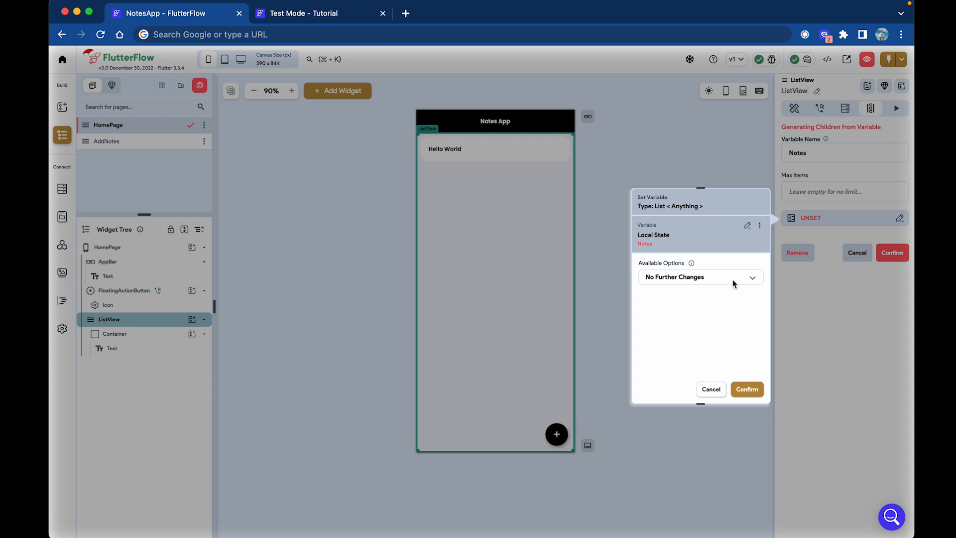
click(747, 227)
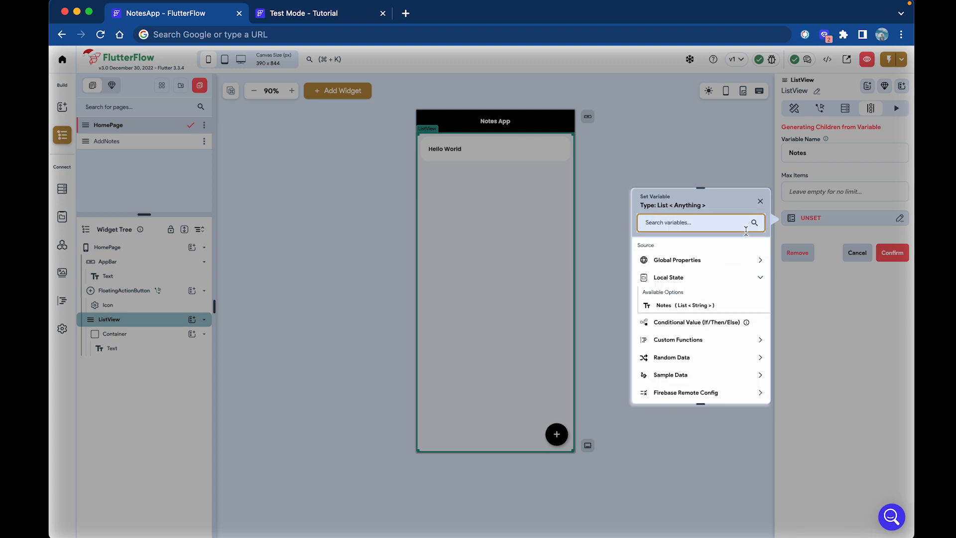
click(699, 305)
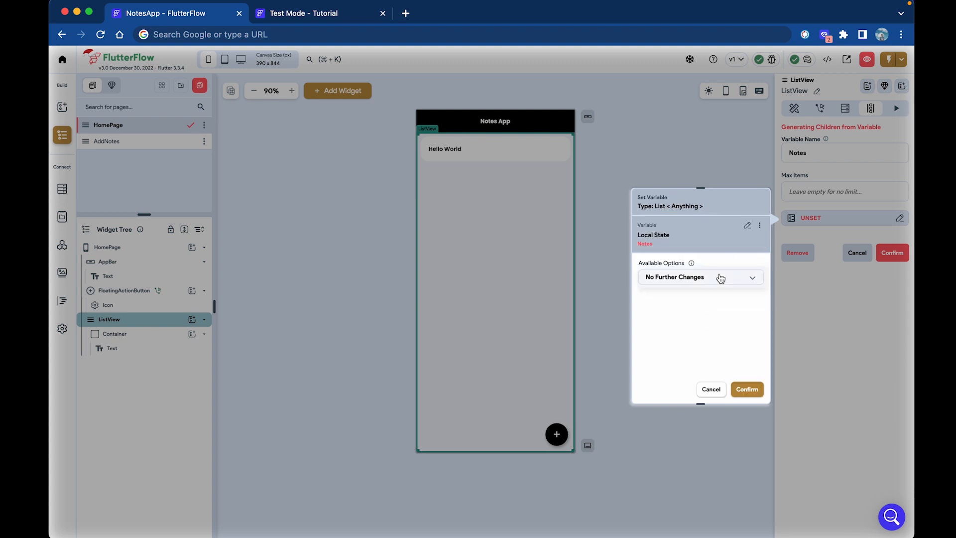
click(717, 277)
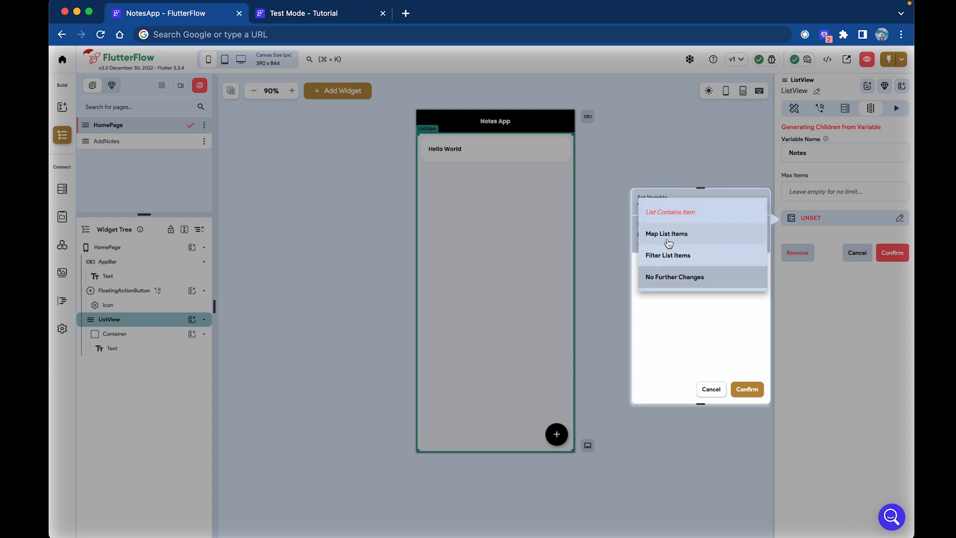
click(701, 240)
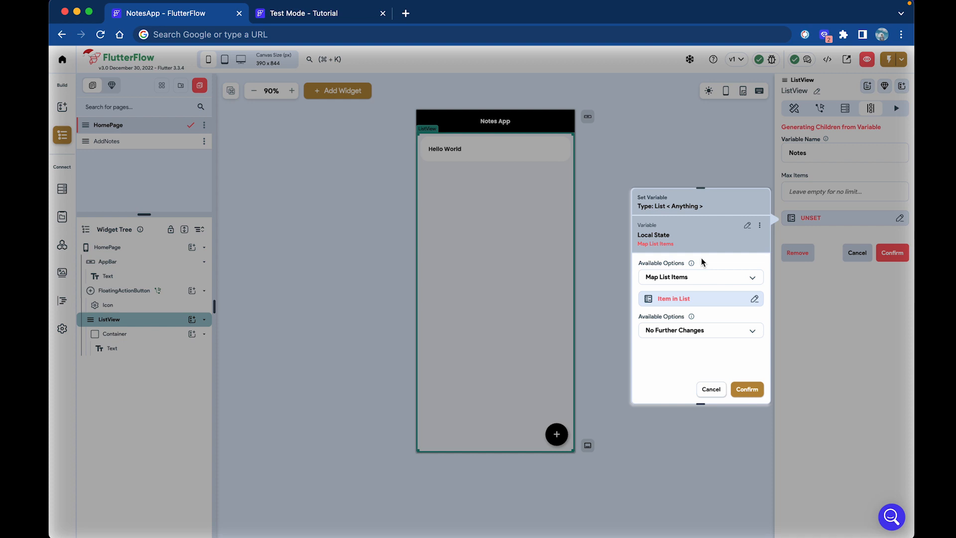
click(746, 389)
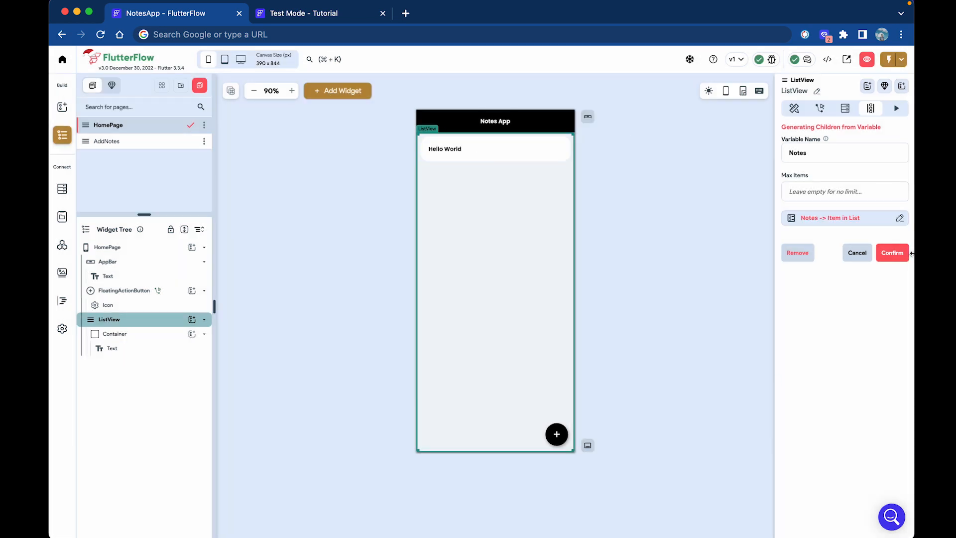
click(892, 254)
click(545, 338)
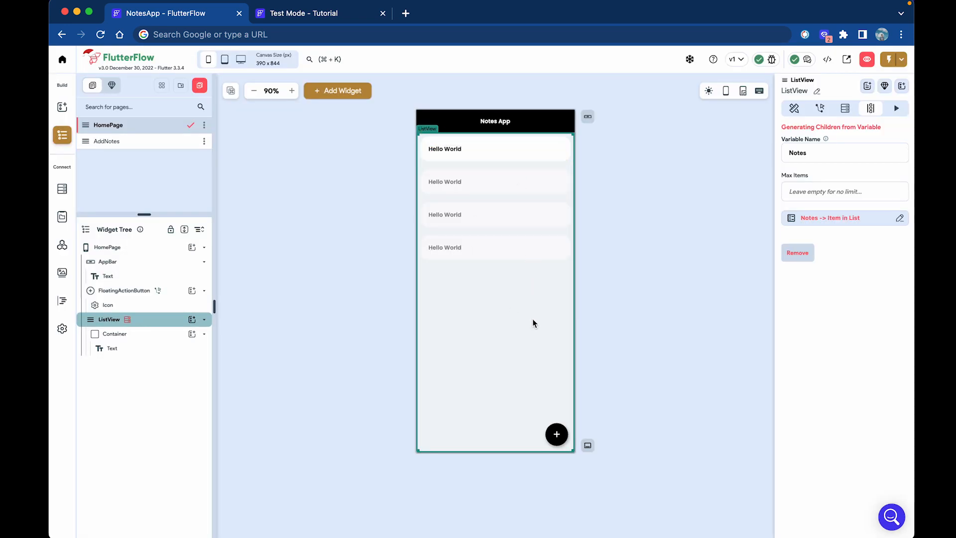
Set the card text from the Notes Item variable so cards show [Notes item].
click(437, 148)
click(806, 126)
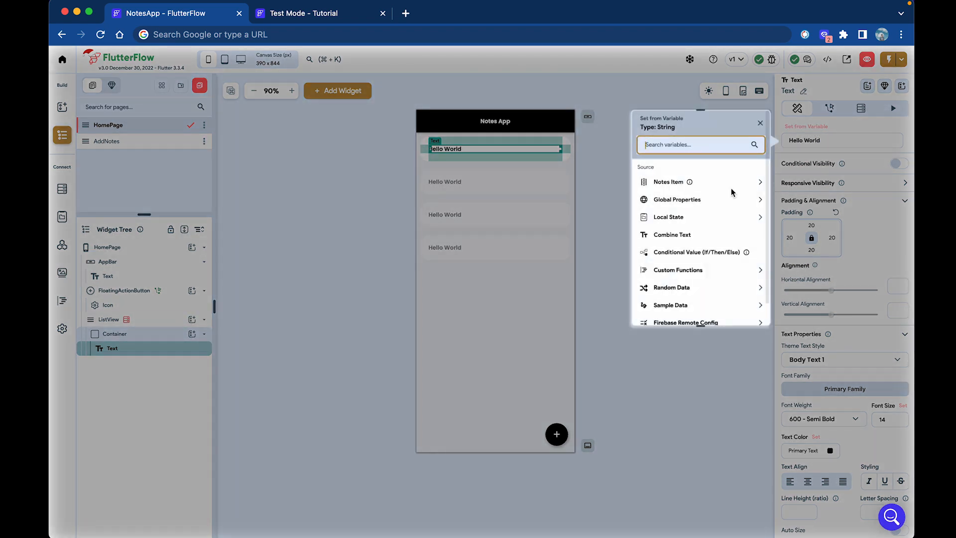
click(759, 184)
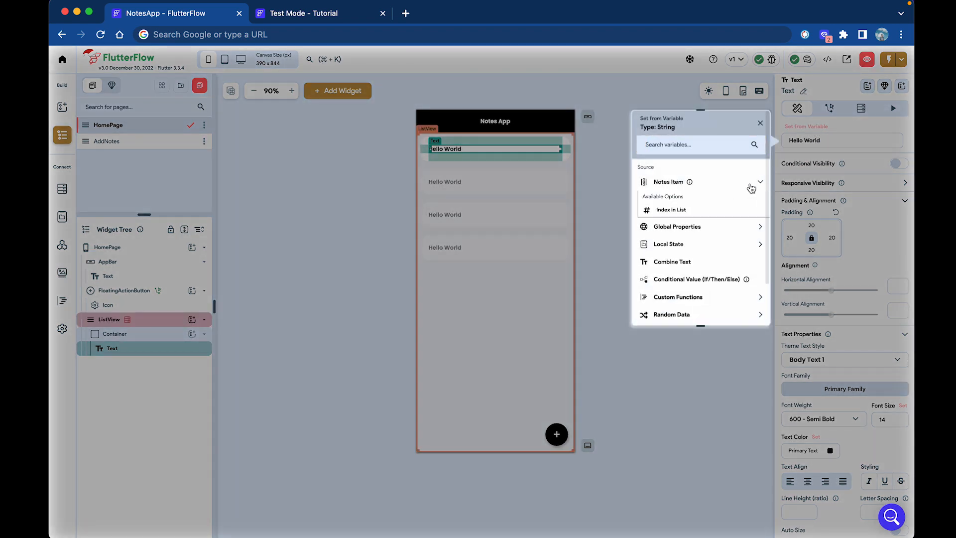
click(675, 187)
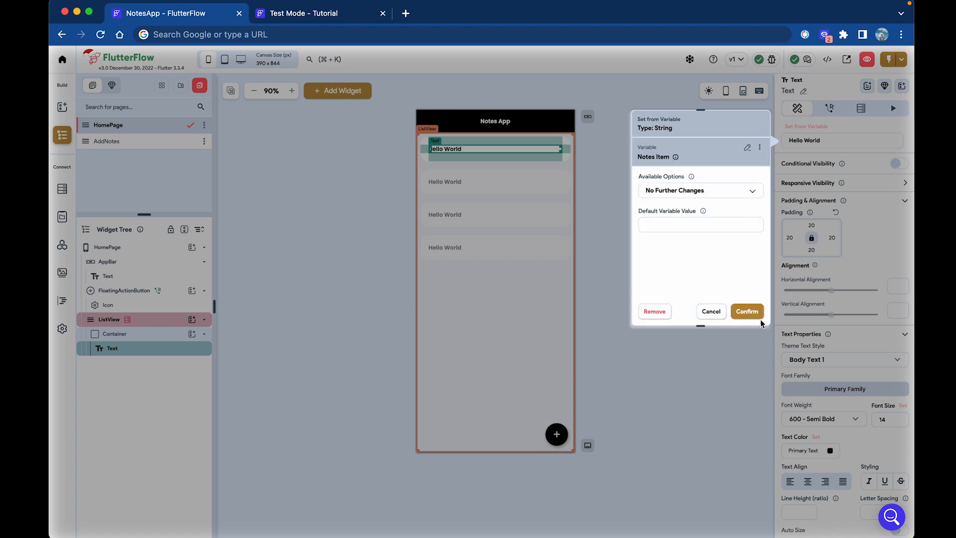
click(747, 311)
click(625, 238)
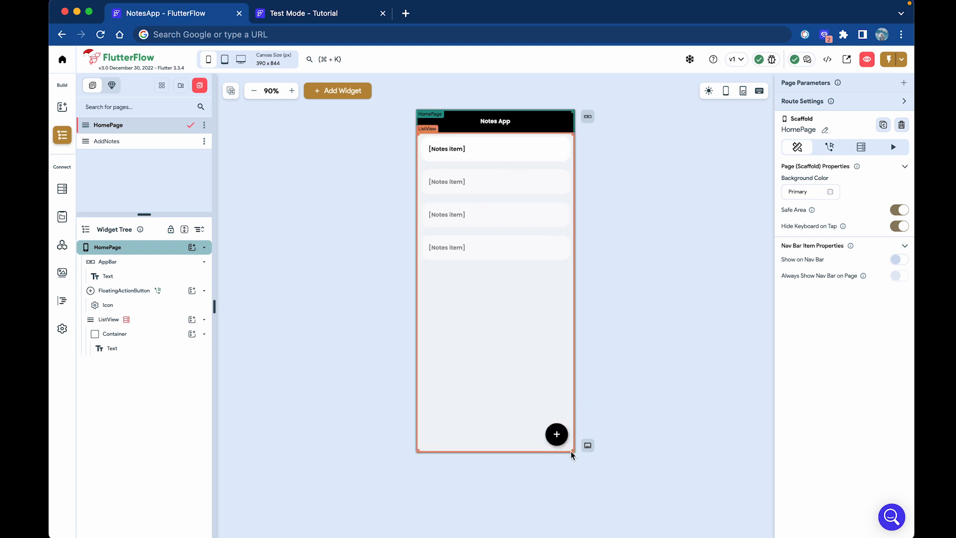
On AddNotes, change the button label to 'Add Note'.
click(161, 144)
click(504, 255)
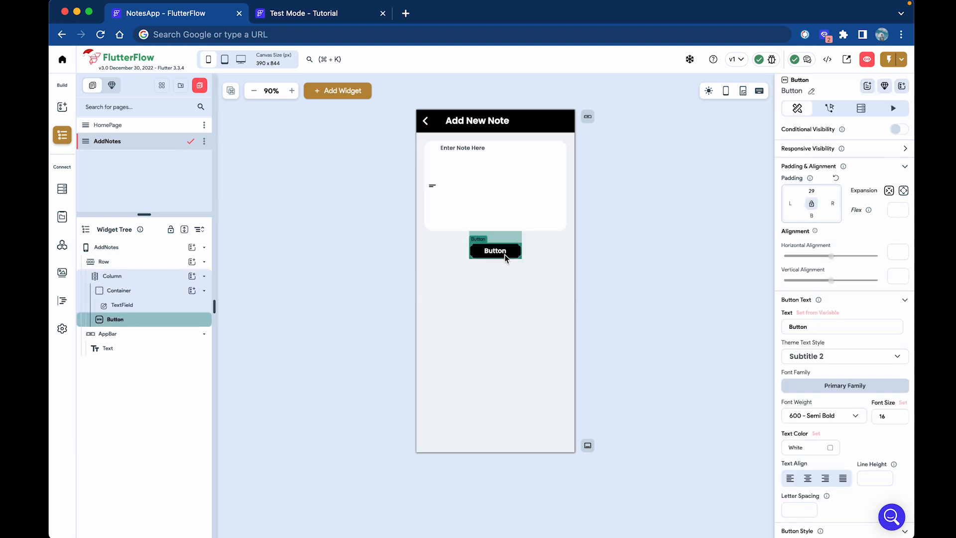
drag(805, 329, 759, 327)
key(BackSpace)
text(Add Note)
Add an On Tap Update Local State action to the button.
click(830, 109)
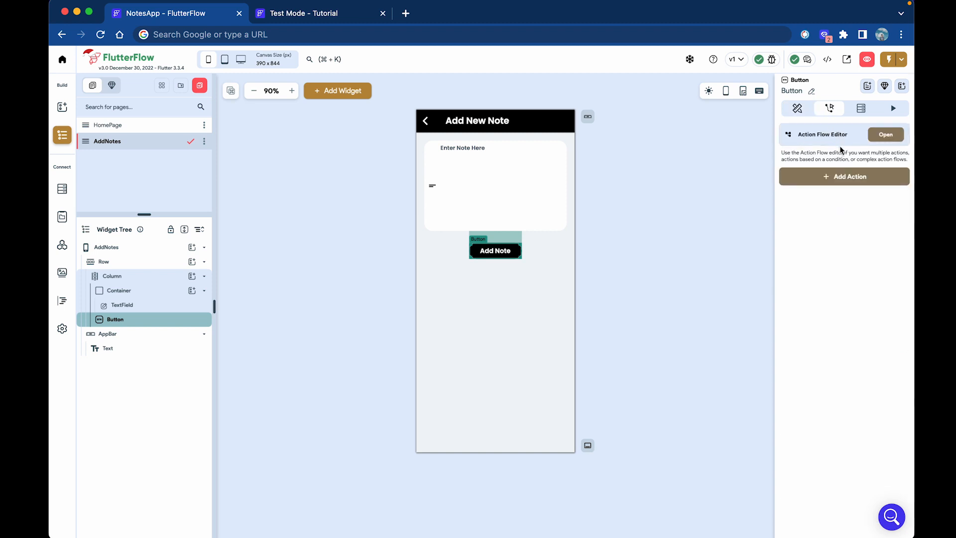
click(845, 175)
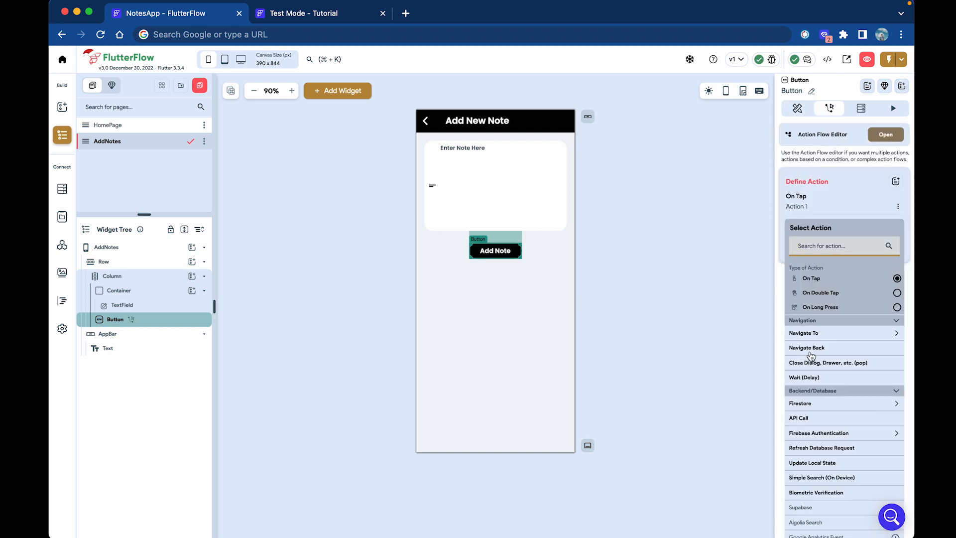
click(840, 246)
text(update)
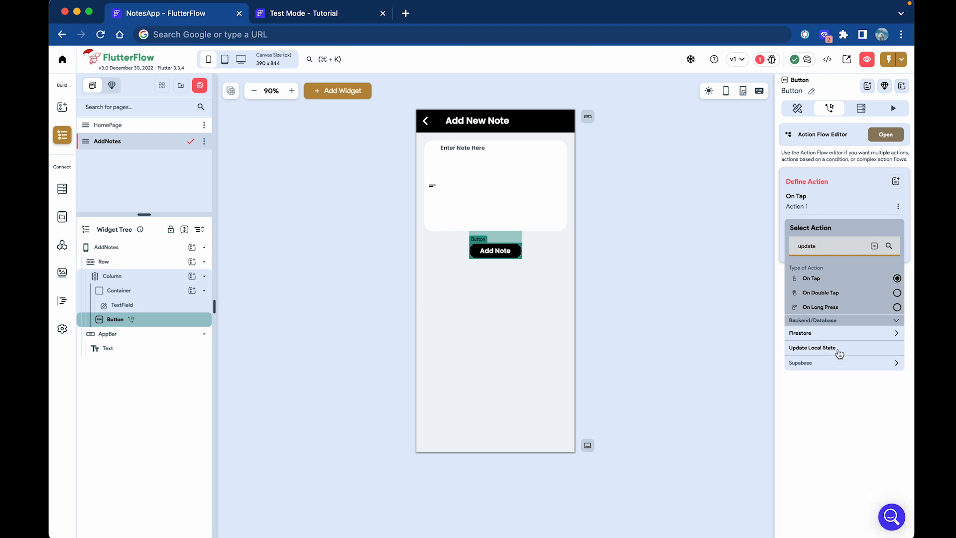
click(838, 348)
Set Notes to Add to List using the Enter Note Here widget state as value.
click(846, 263)
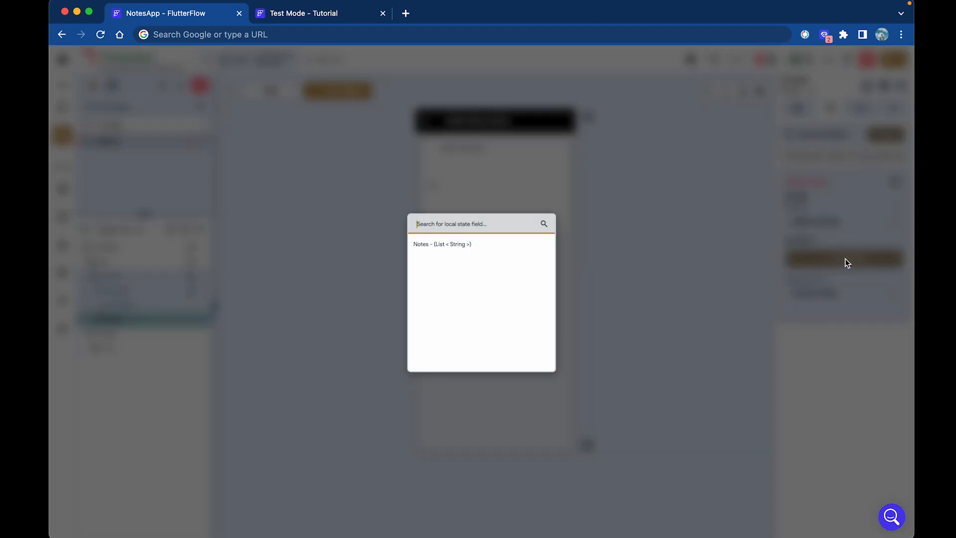
click(488, 243)
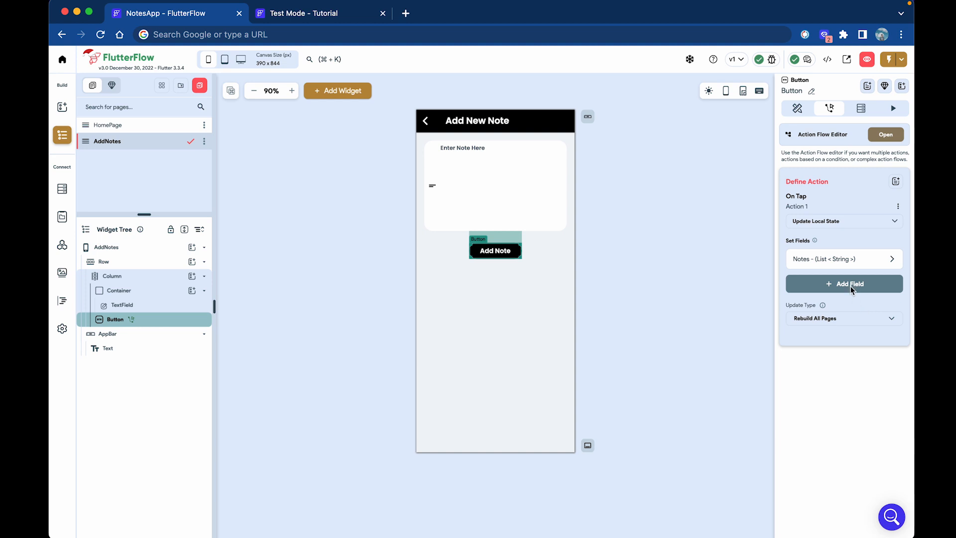
click(853, 267)
click(831, 299)
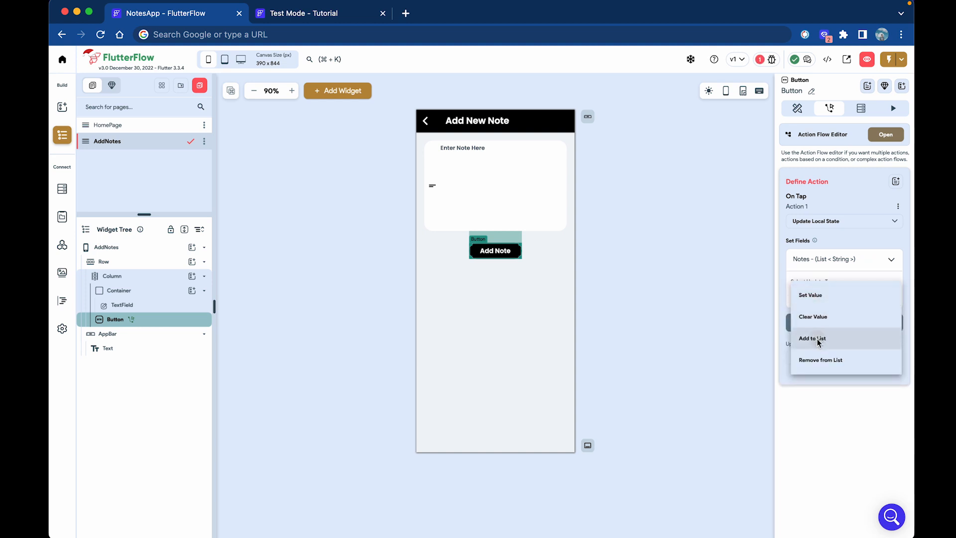
click(817, 337)
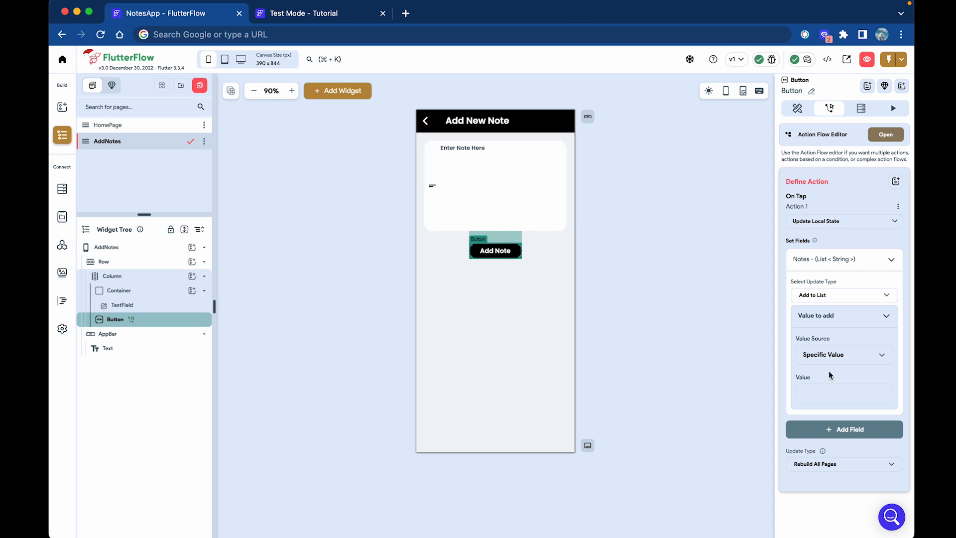
click(830, 351)
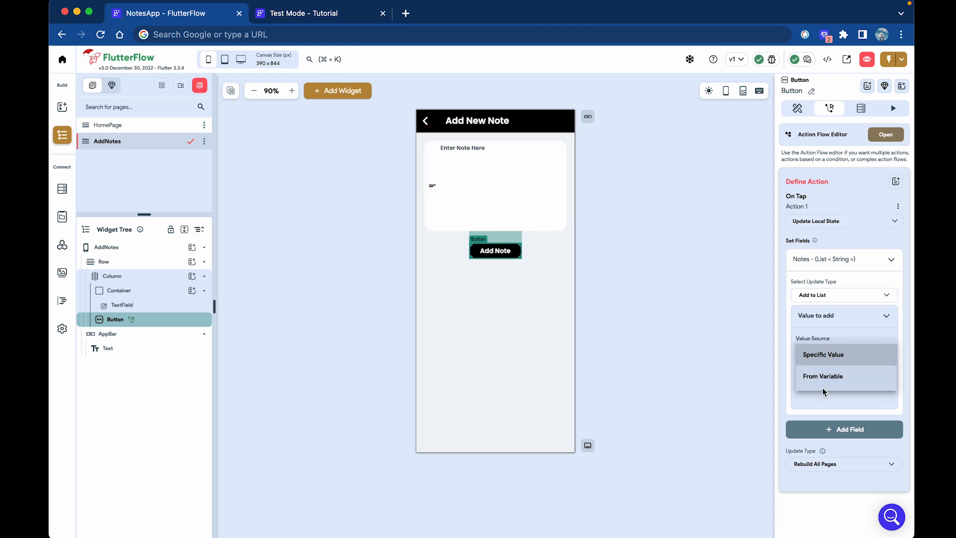
click(822, 379)
click(835, 384)
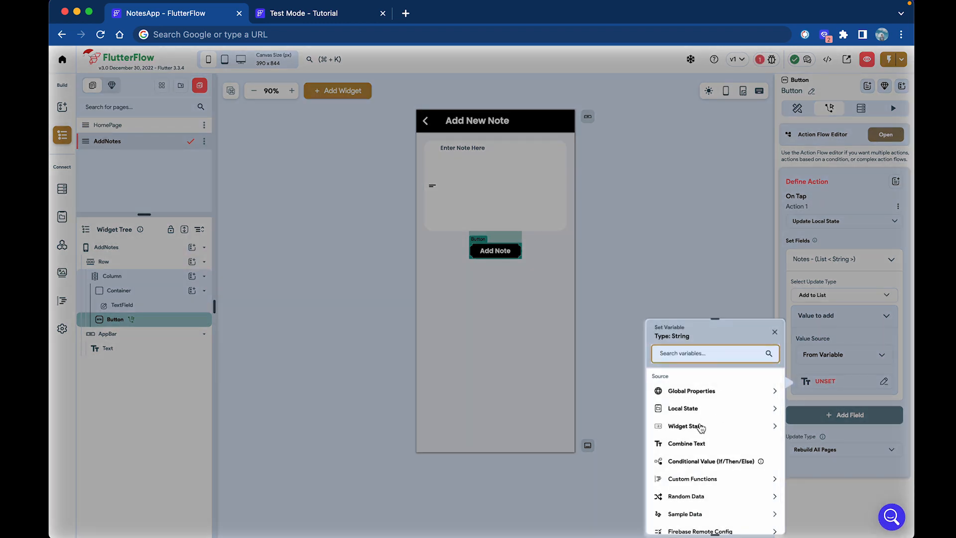
click(697, 427)
click(699, 454)
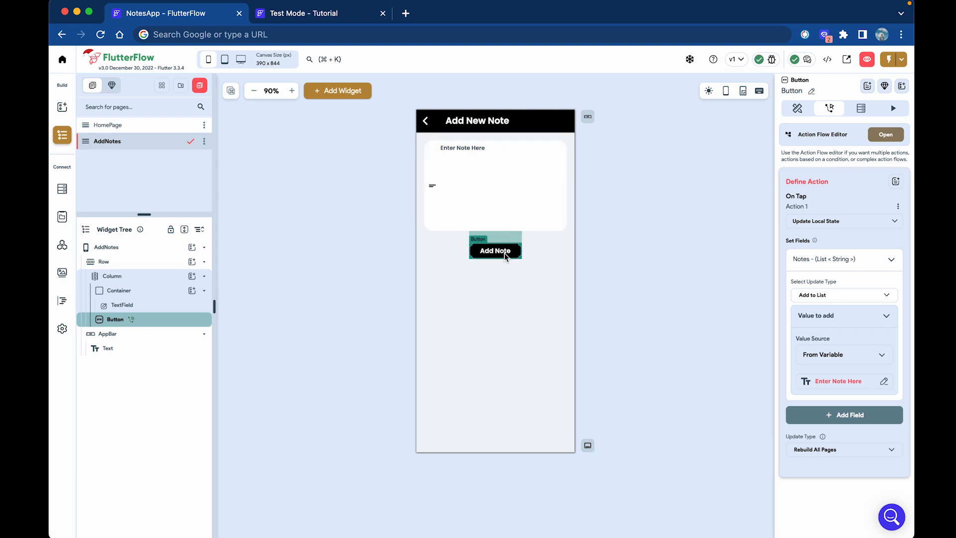
click(672, 332)
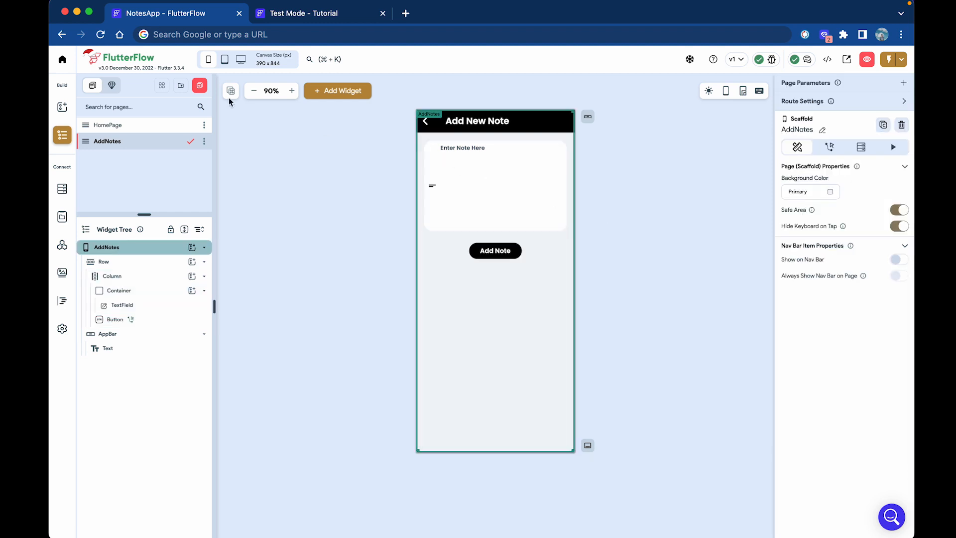
On HomePage, wrap the note text in a Row.
click(68, 111)
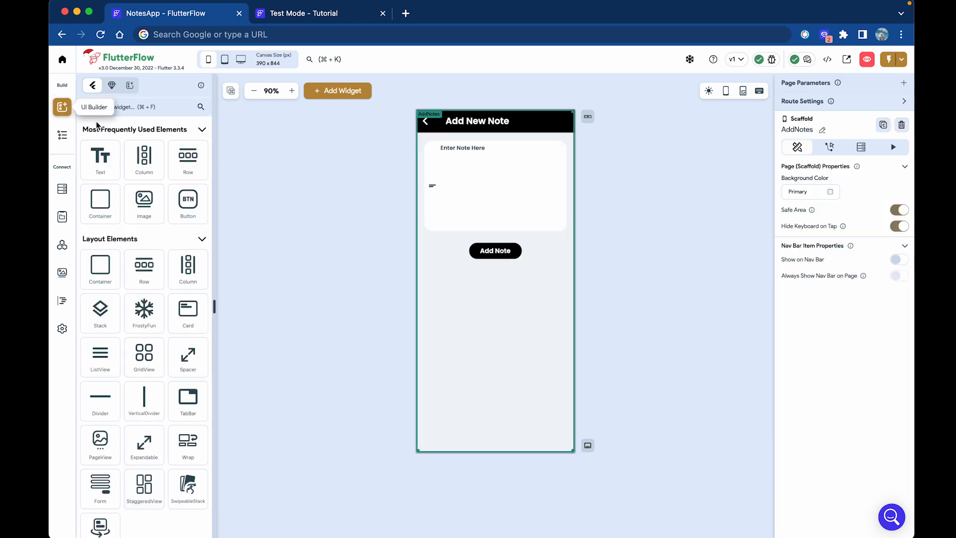
click(63, 136)
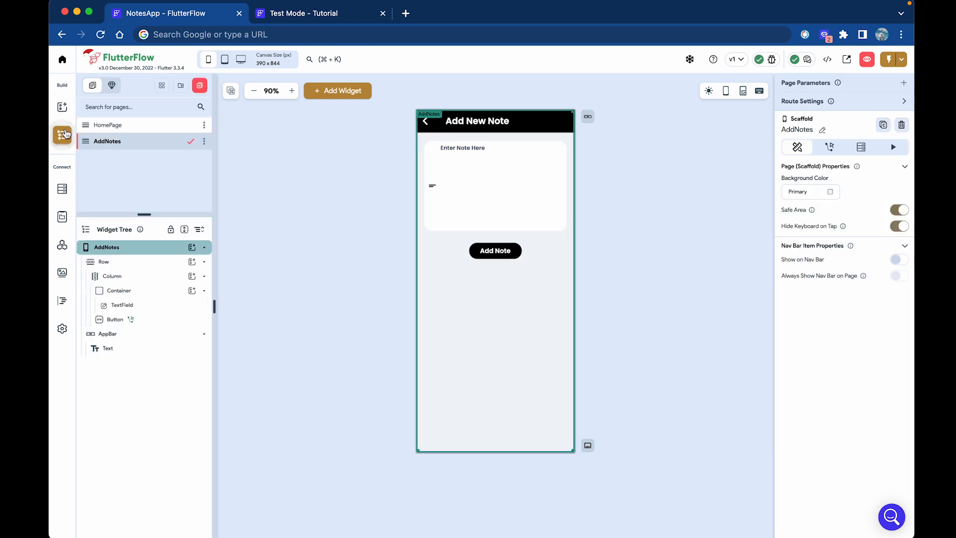
click(122, 127)
click(534, 150)
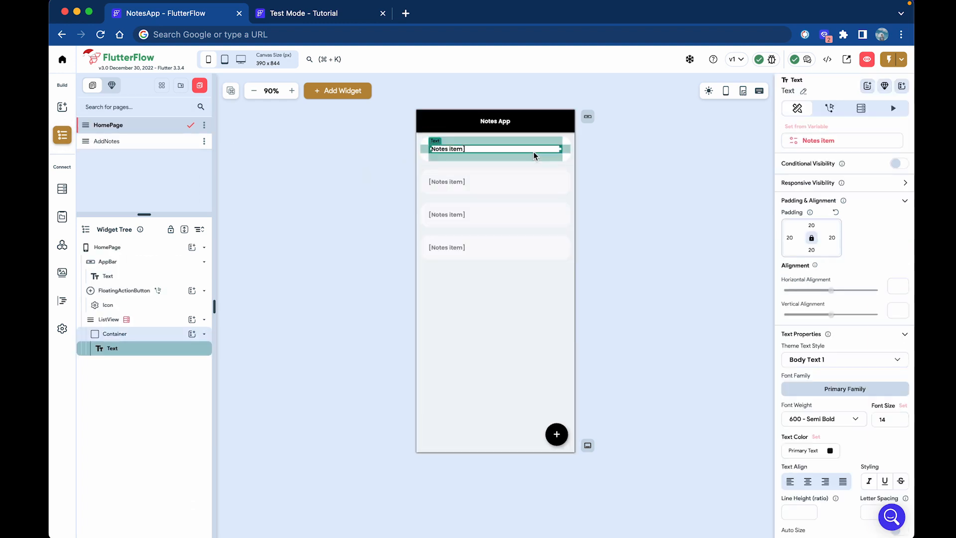
right_click(466, 152)
click(489, 214)
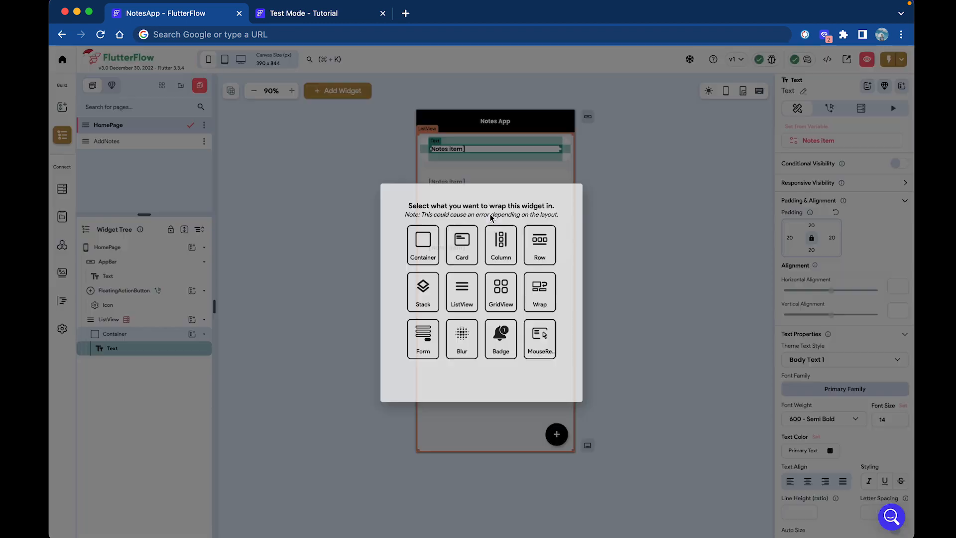
click(541, 247)
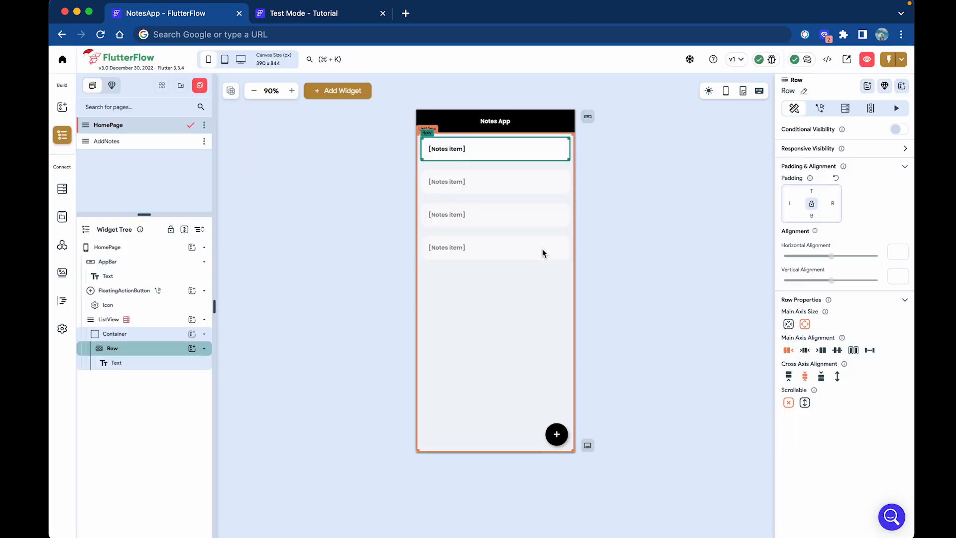
Add an IconButton to the Row and set Main Axis Alignment to Space Between.
click(62, 109)
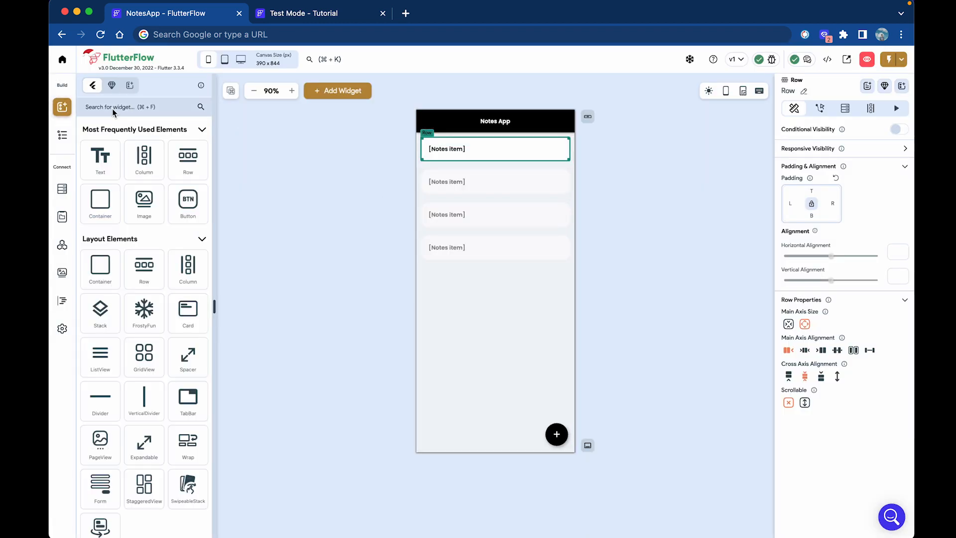
click(116, 107)
text(icon)
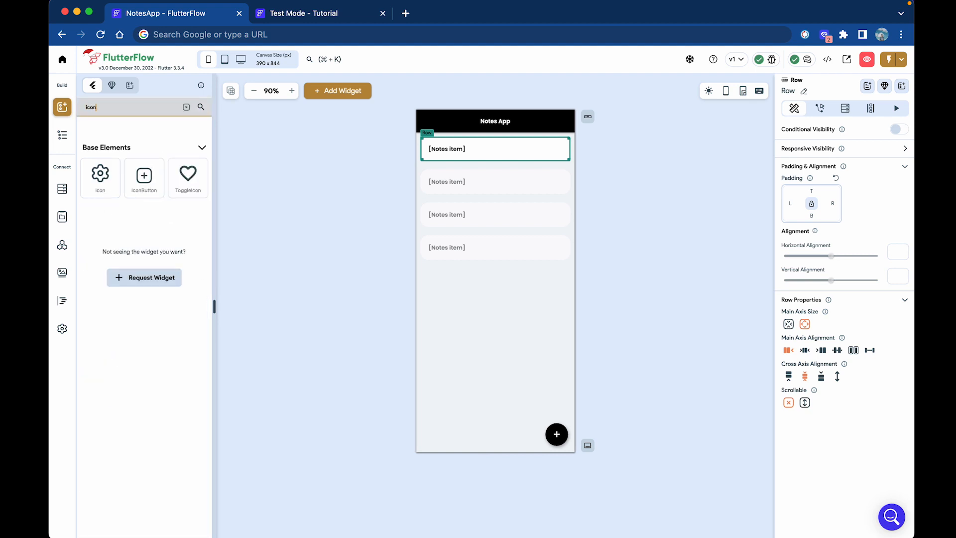
drag(135, 179, 551, 155)
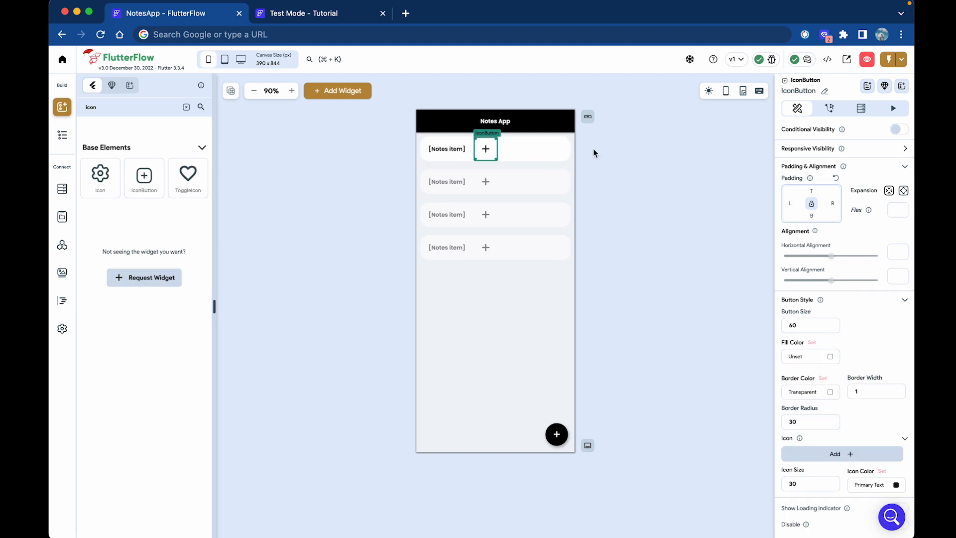
click(519, 156)
click(869, 350)
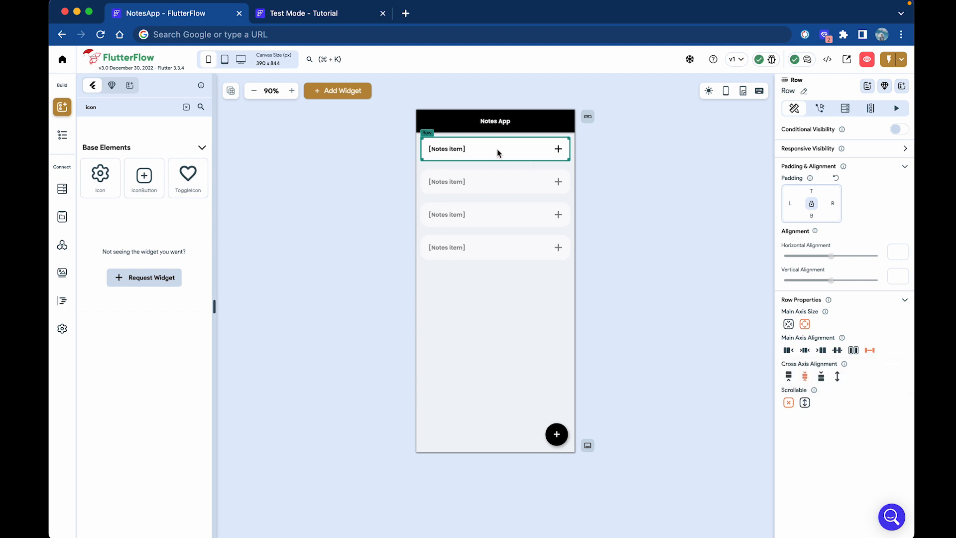
click(558, 149)
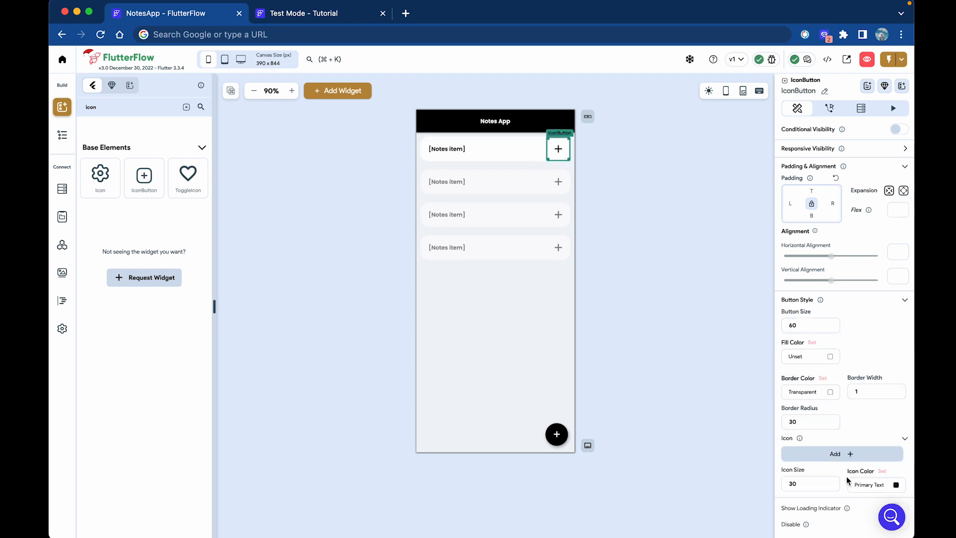
Change the IconButton to the 'delete' trash icon with icon size 20.
scroll(849, 481, down, 2)
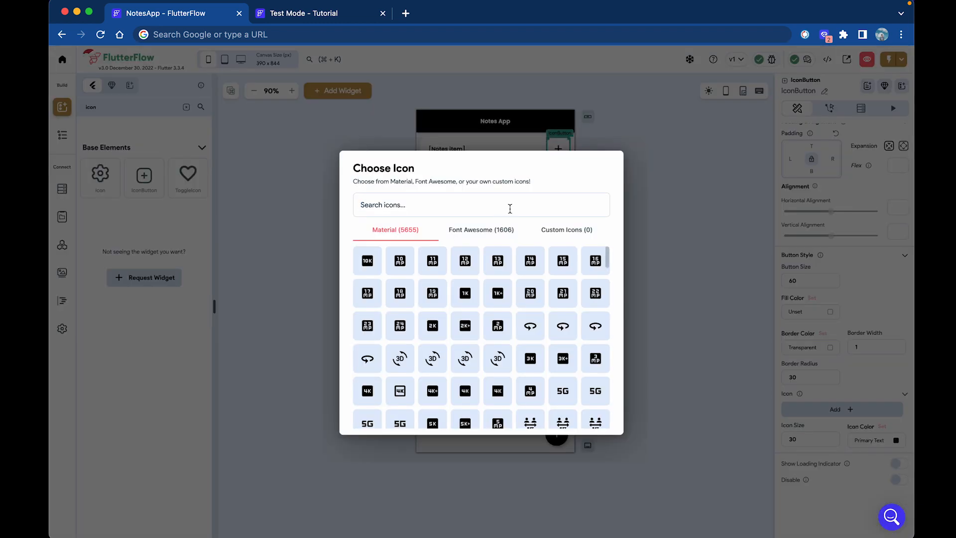
text(delete)
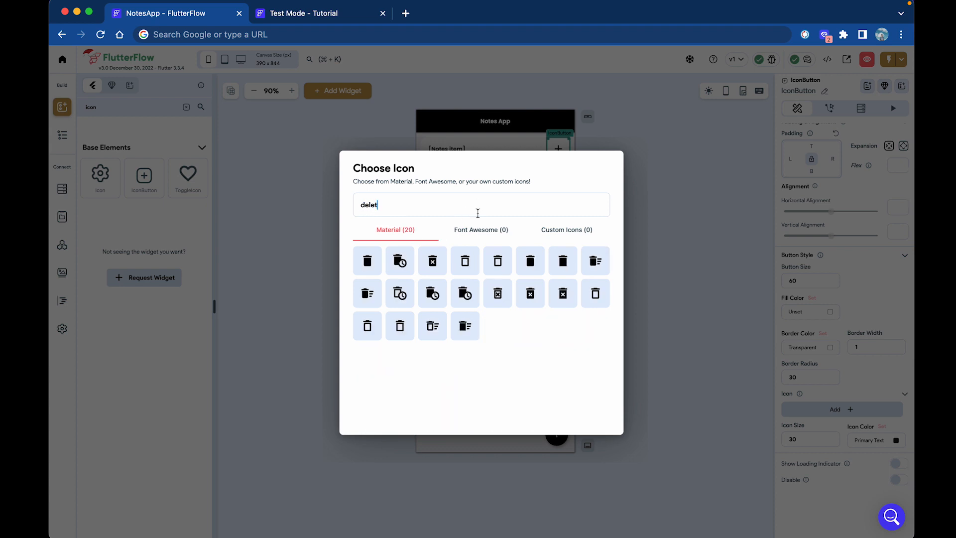
click(379, 260)
click(644, 208)
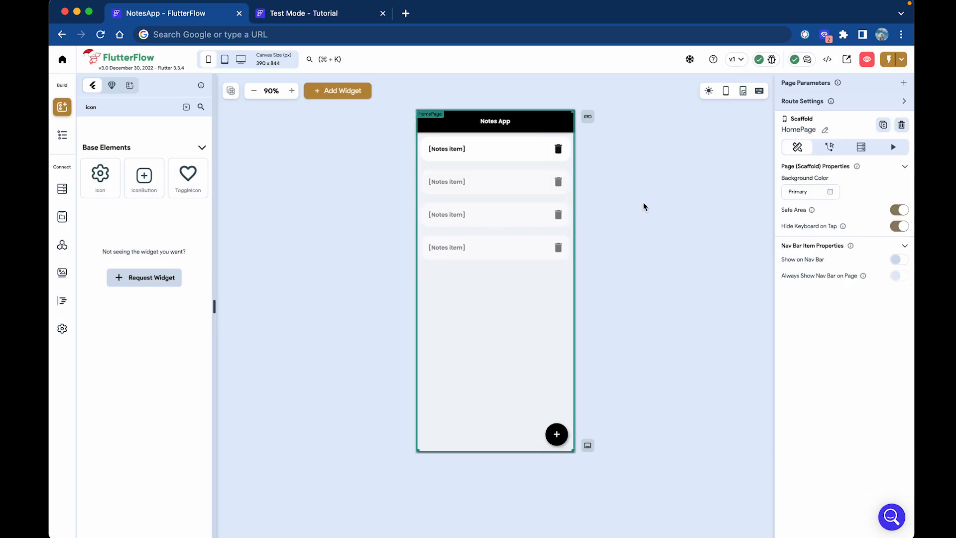
click(558, 149)
double_click(804, 482)
text(20)
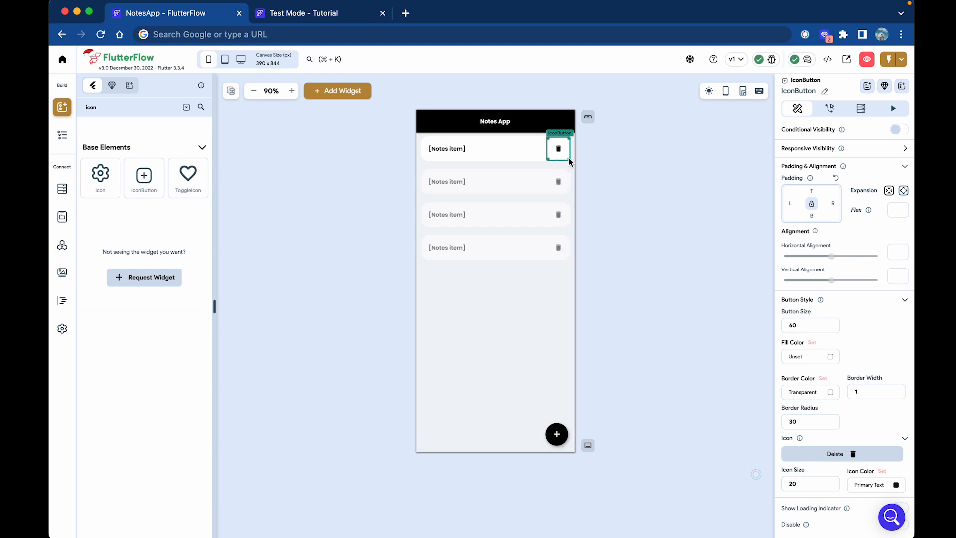
Add an Update Local State tap action on the trash button targeting the Notes list.
click(829, 109)
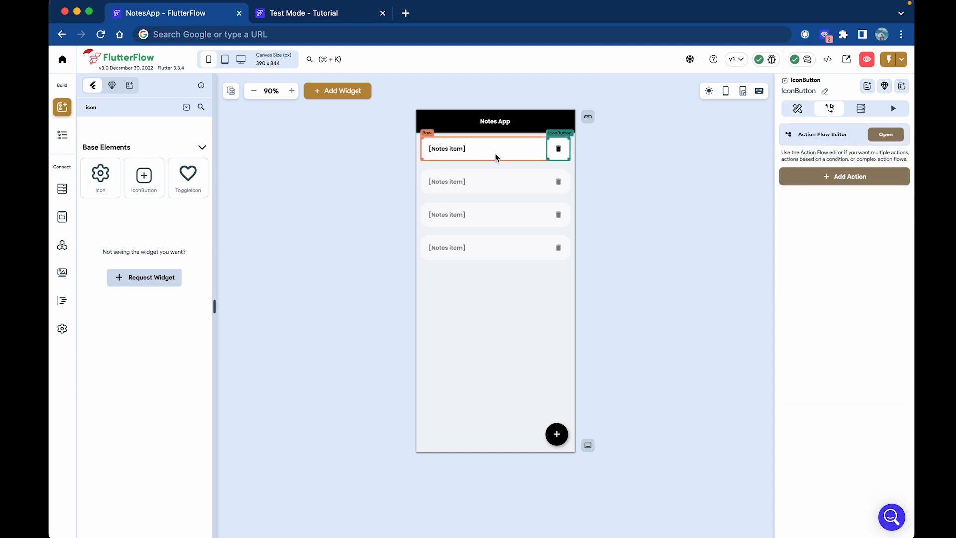
click(800, 174)
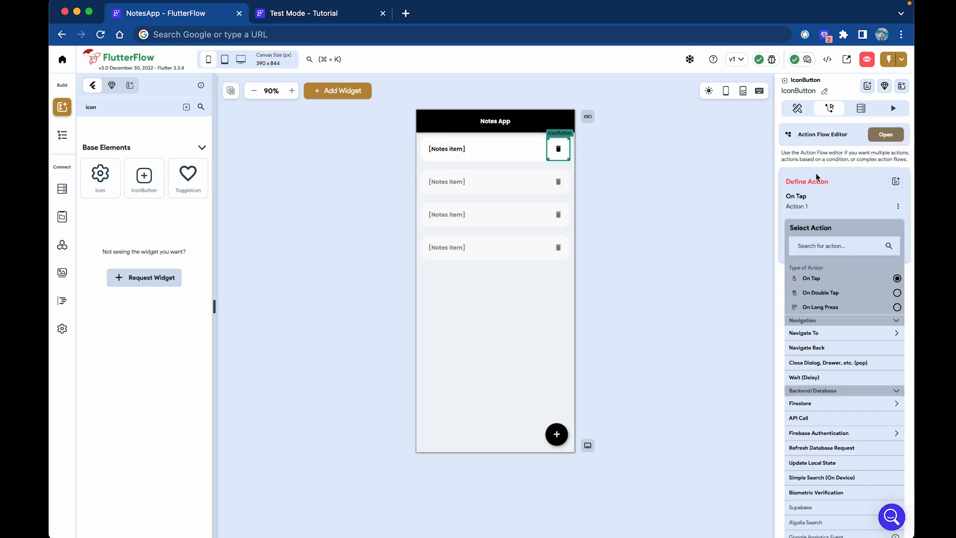
text(update)
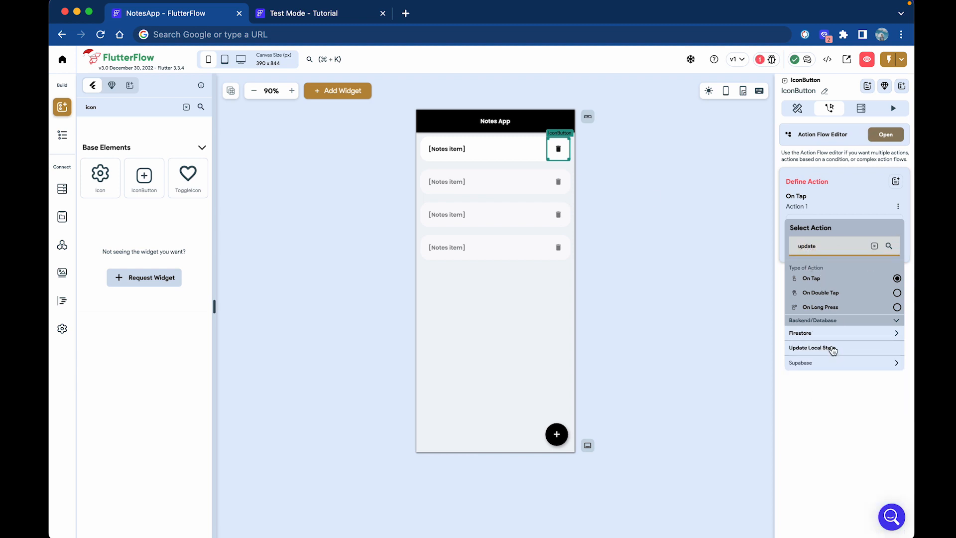
click(830, 348)
click(847, 260)
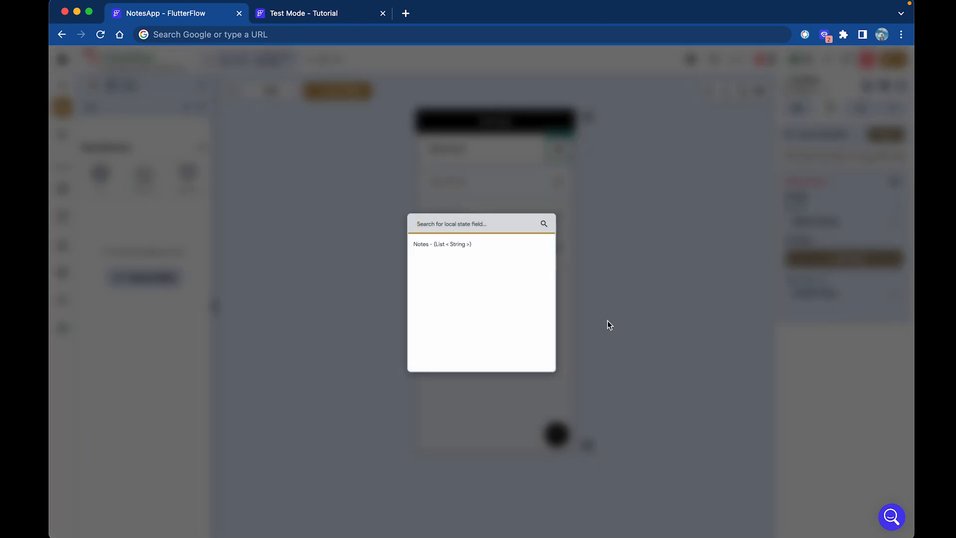
click(478, 245)
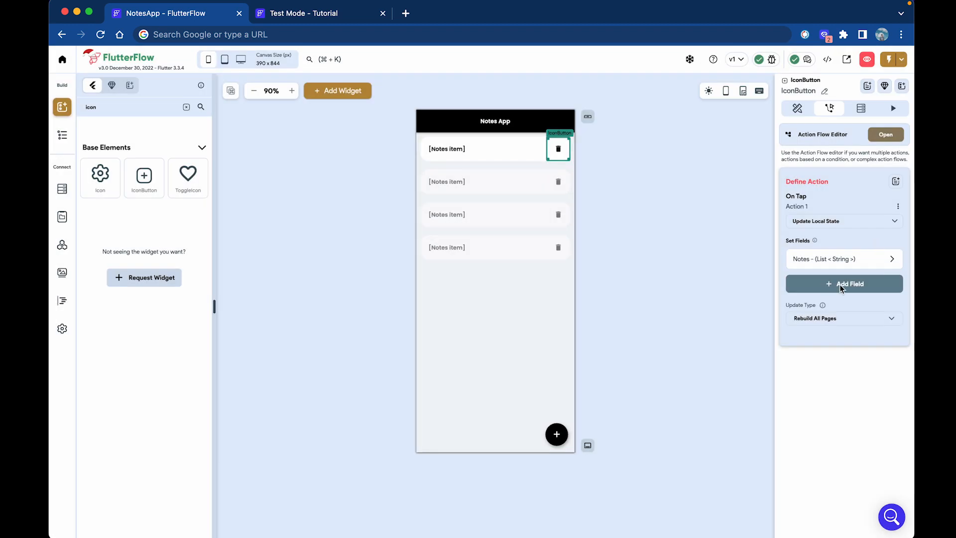
Make the action remove the current Notes item from the Notes list.
click(837, 260)
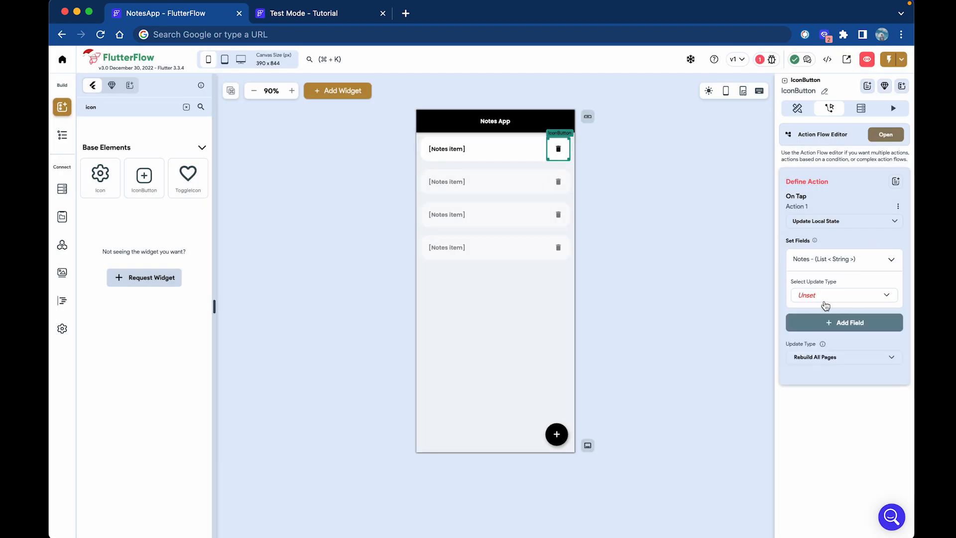
click(826, 304)
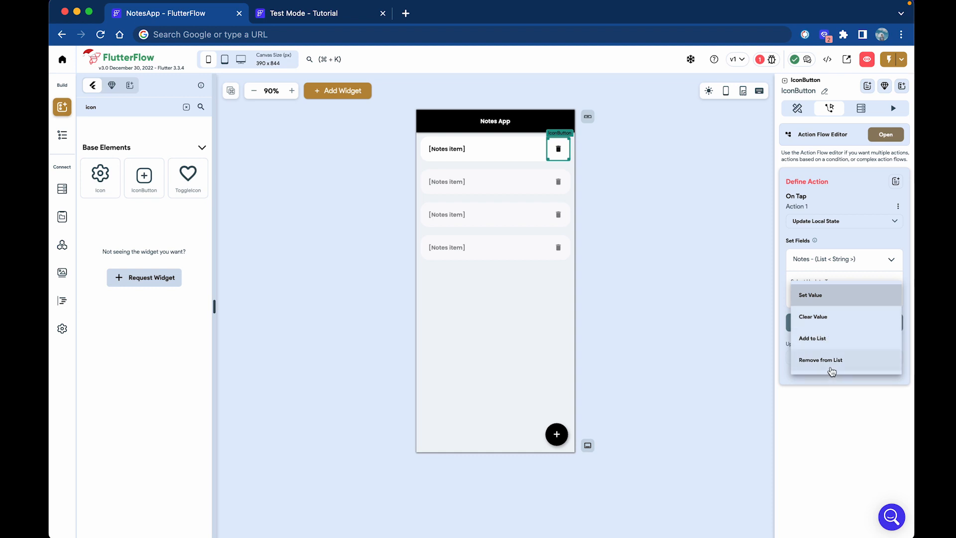
click(831, 371)
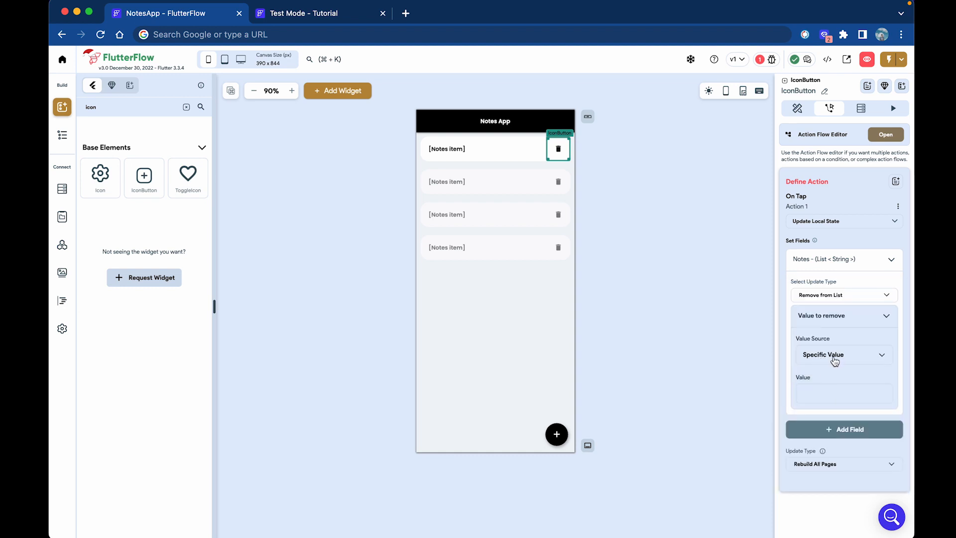
click(835, 361)
click(827, 377)
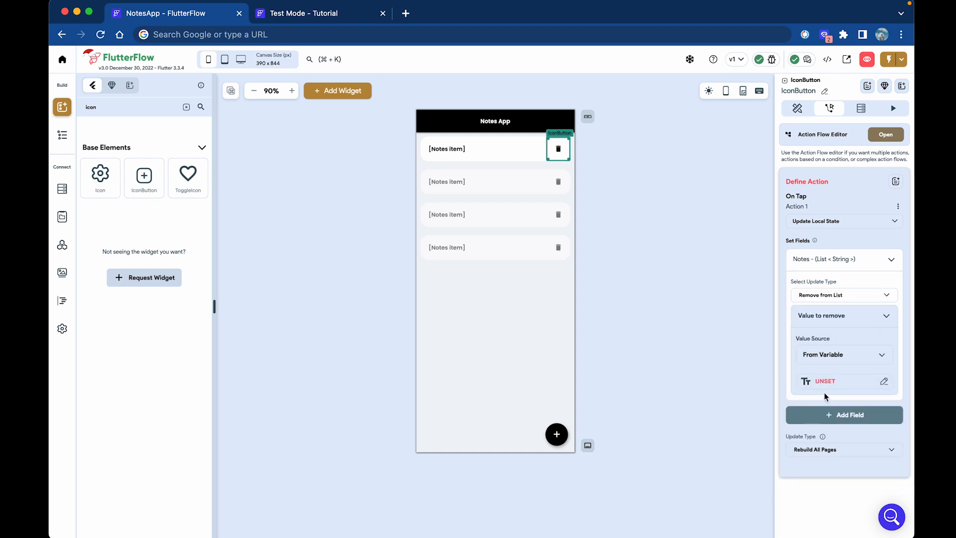
click(828, 382)
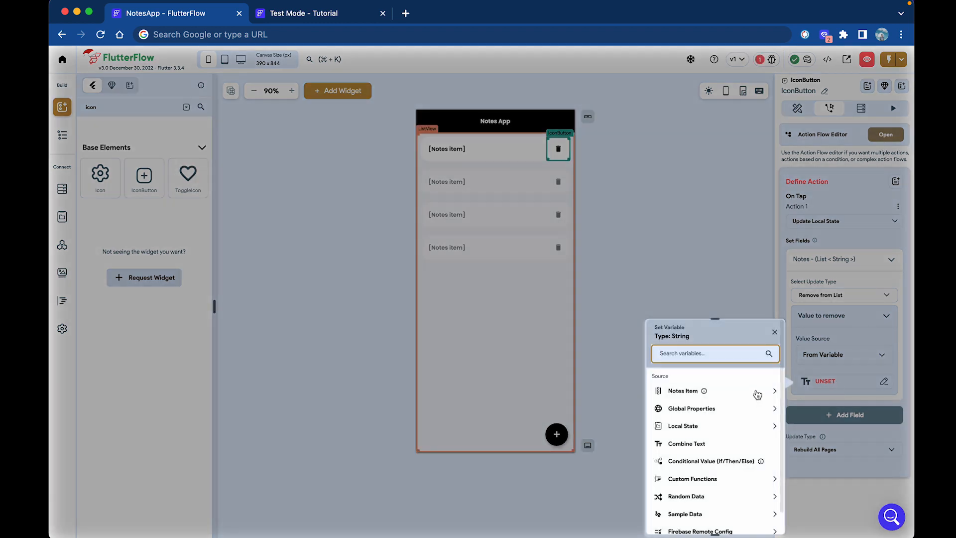
click(757, 394)
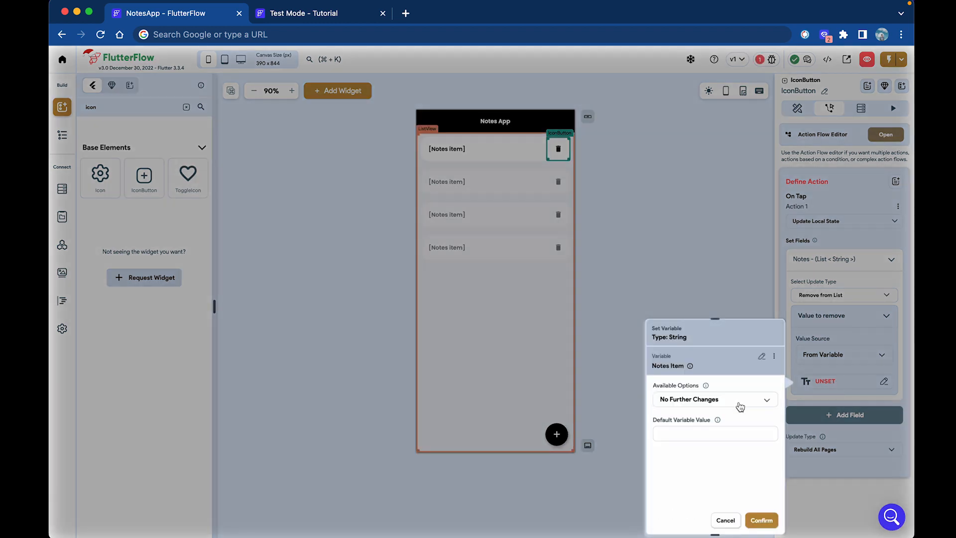
click(755, 522)
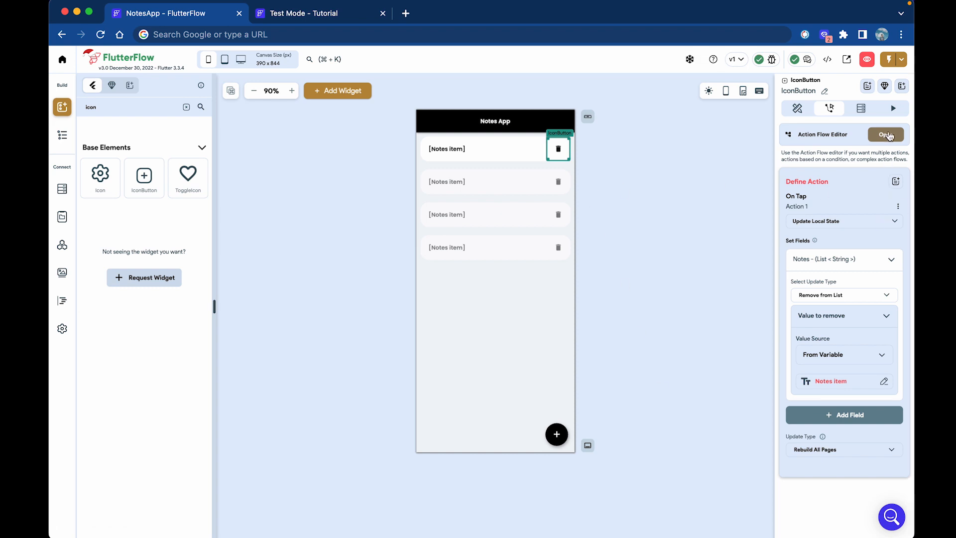
Copy the Update Local State action, then delete it from On Tap.
click(886, 134)
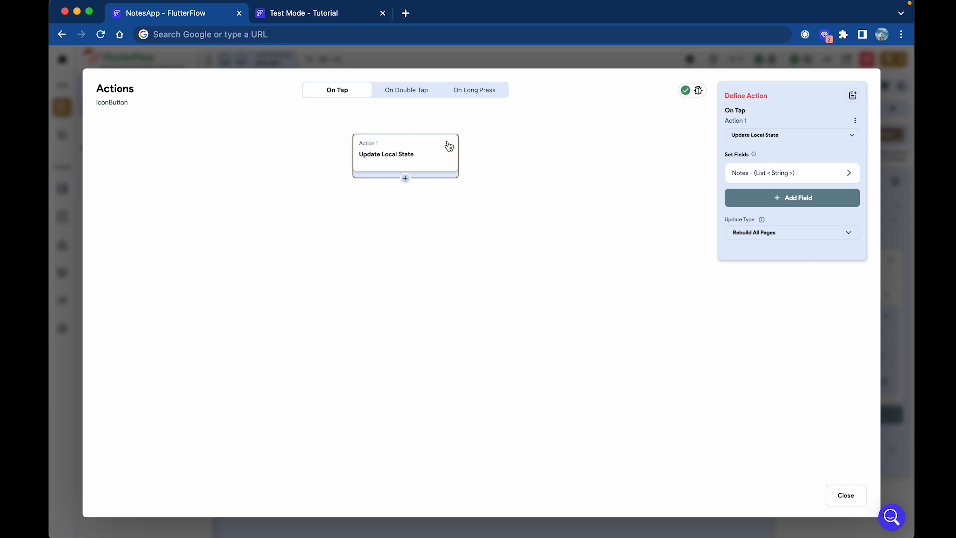
click(446, 144)
click(407, 161)
click(446, 145)
click(430, 182)
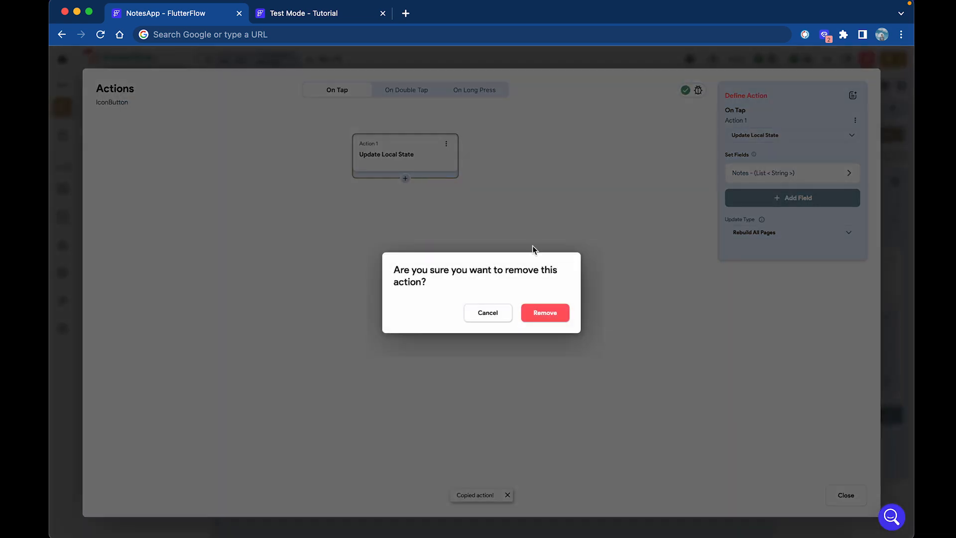
click(531, 315)
Paste the copied action under On Long Press and delete the empty placeholder action.
click(477, 91)
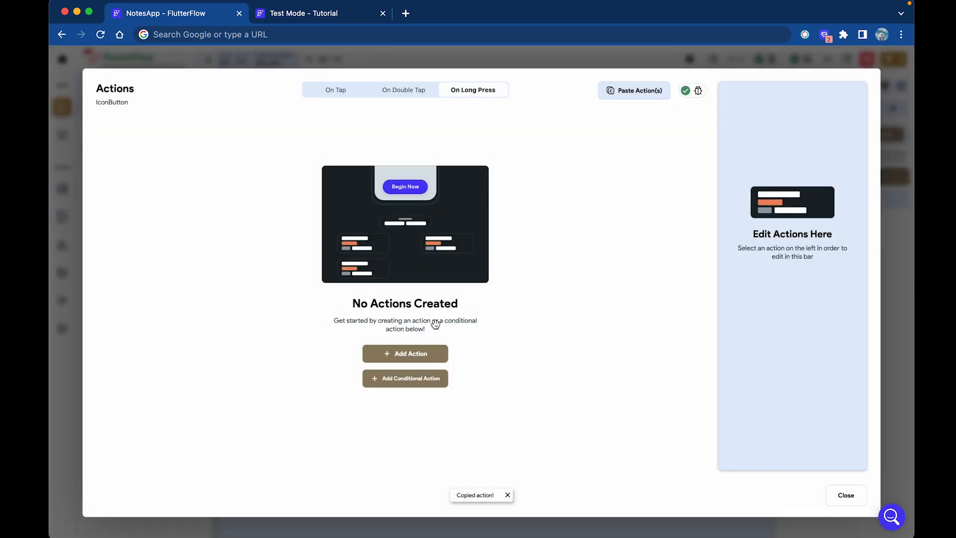
click(413, 355)
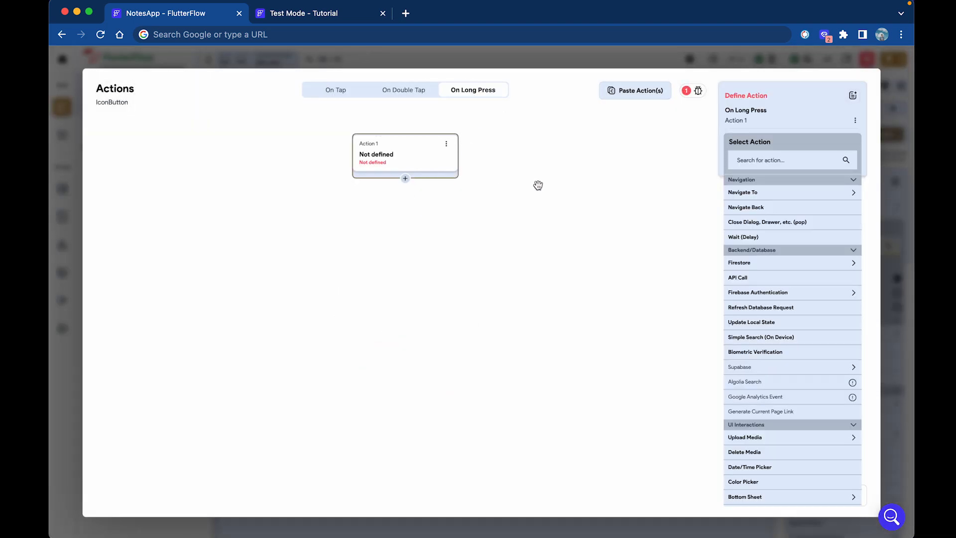
click(407, 178)
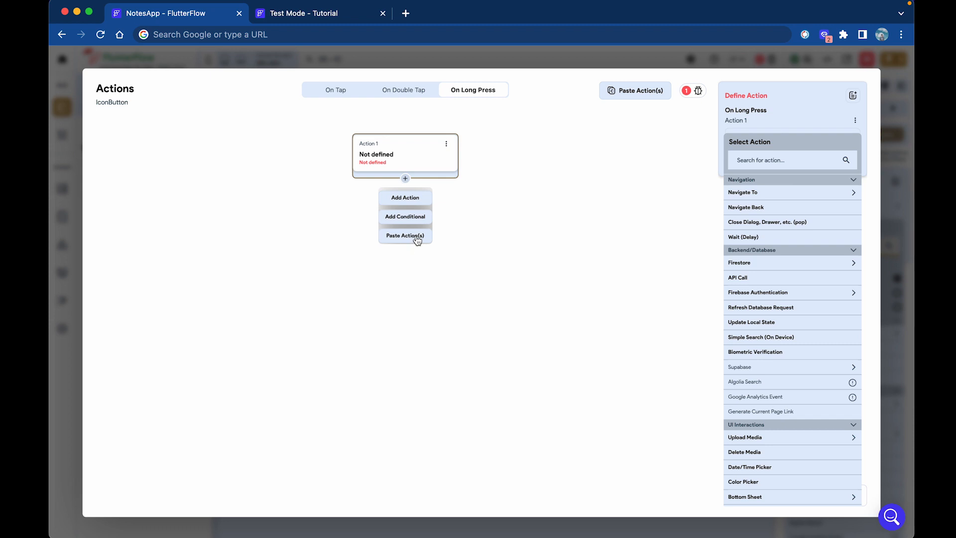
click(417, 241)
click(446, 144)
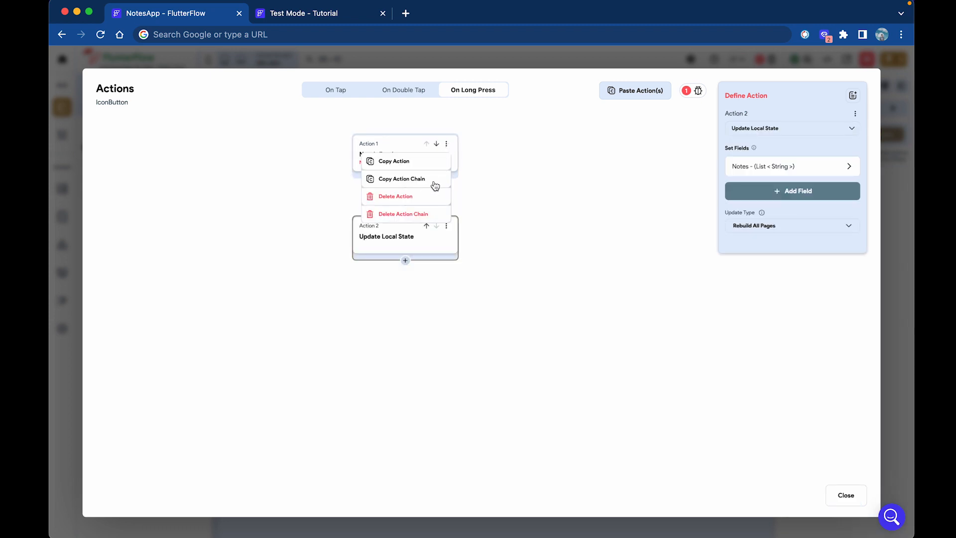
click(421, 197)
click(557, 319)
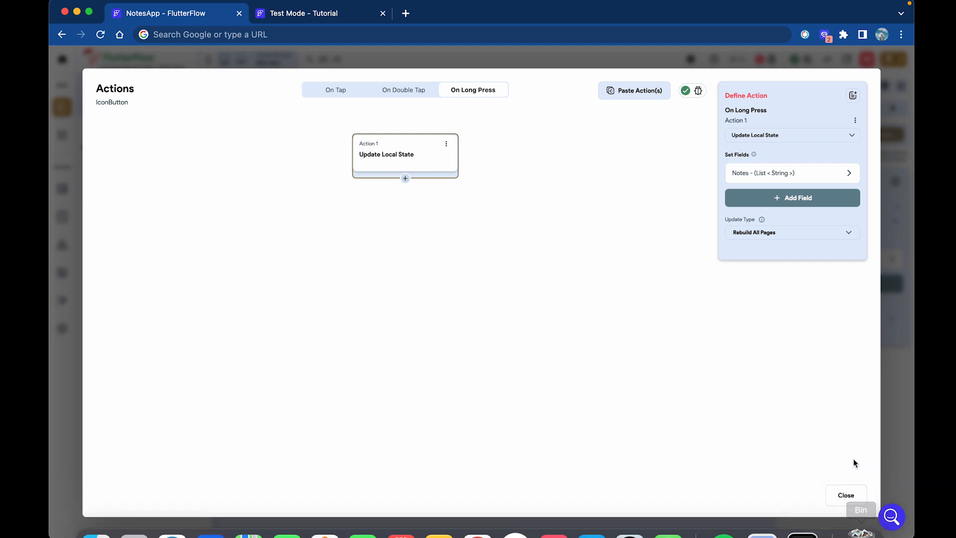
click(845, 496)
click(635, 275)
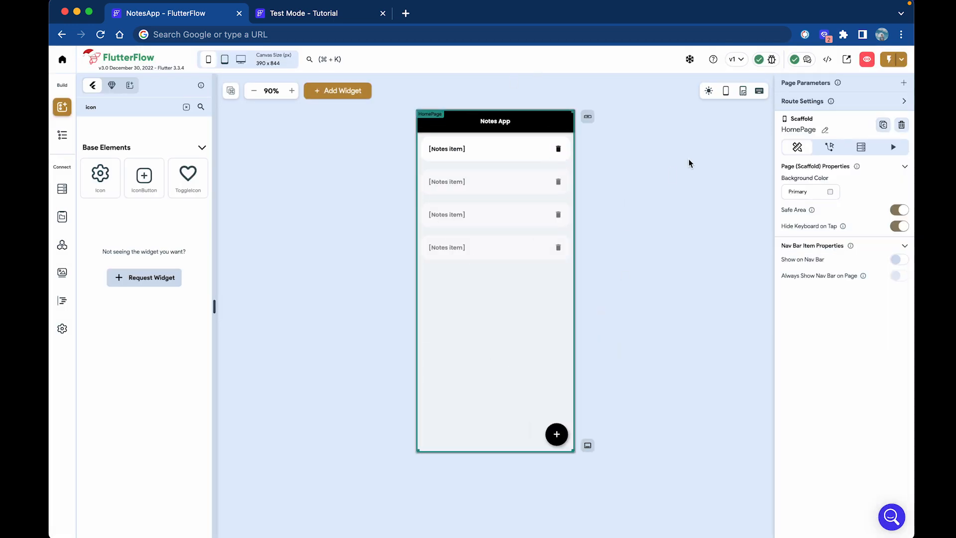
Launch the Notes App in Test Mode, close the Test Mode - Tutorial tab, and return to the editor.
click(889, 59)
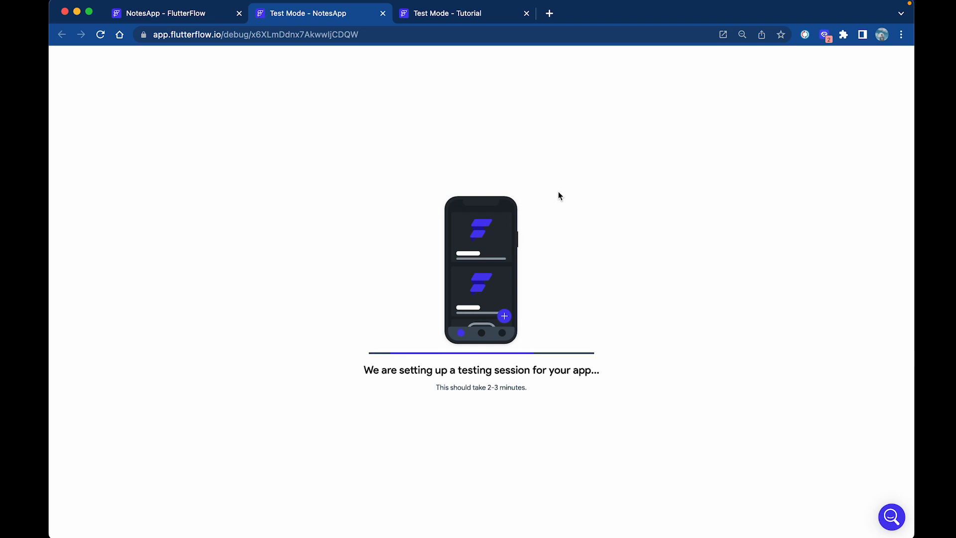
click(527, 13)
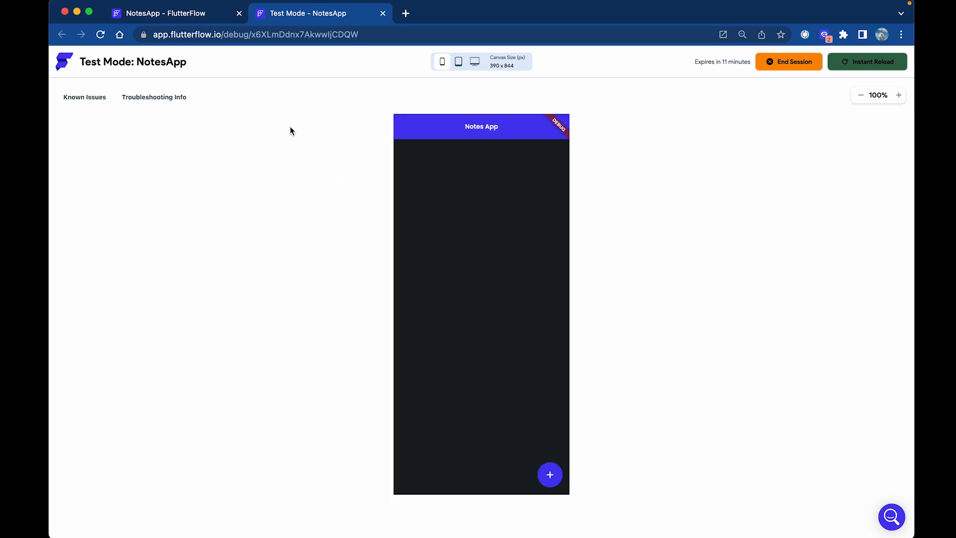
click(211, 23)
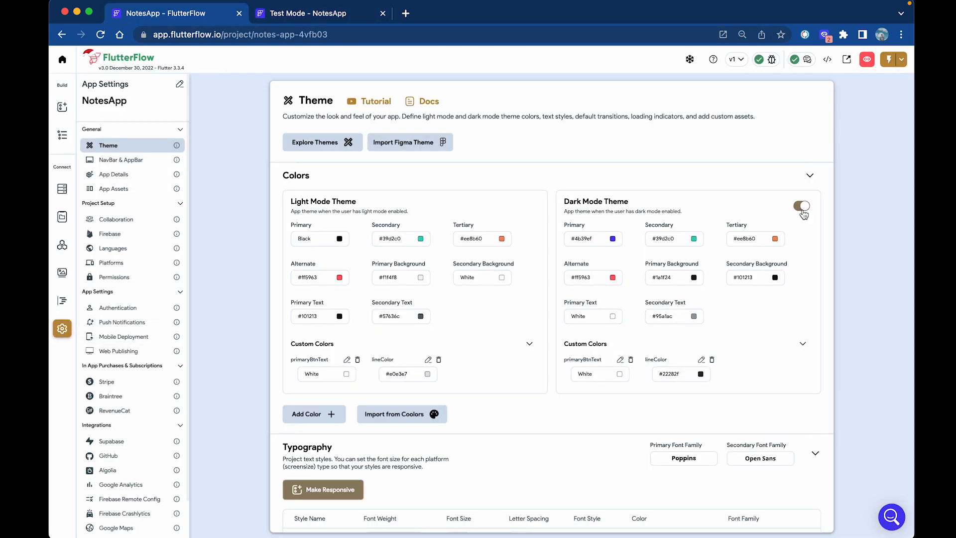
Switch off Dark Mode Theme, Instant Reload the test app, and open its Add New Note page.
click(807, 207)
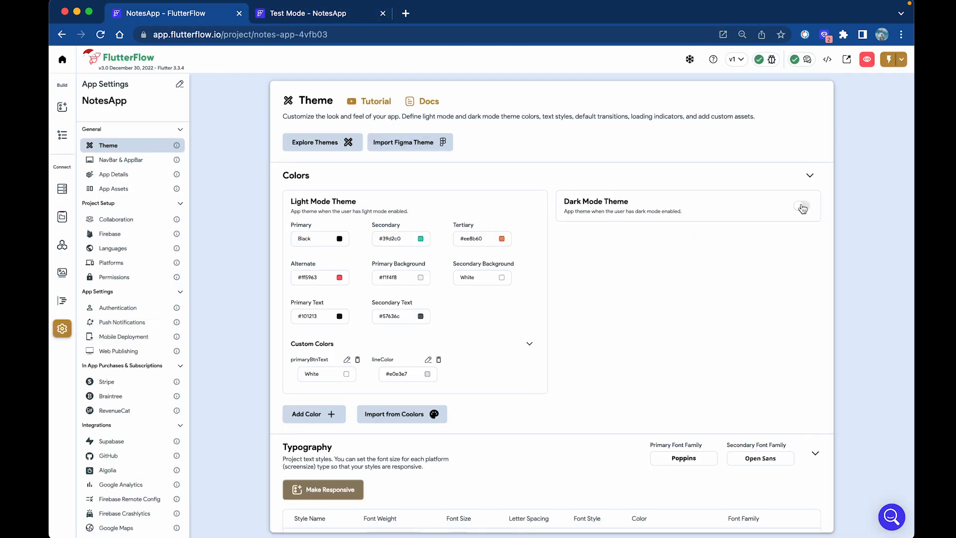
click(60, 111)
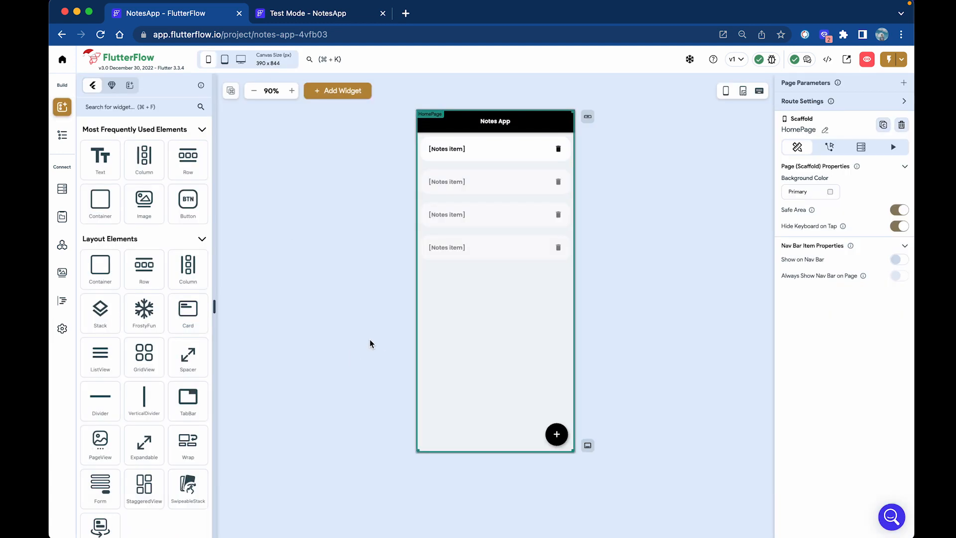
click(323, 14)
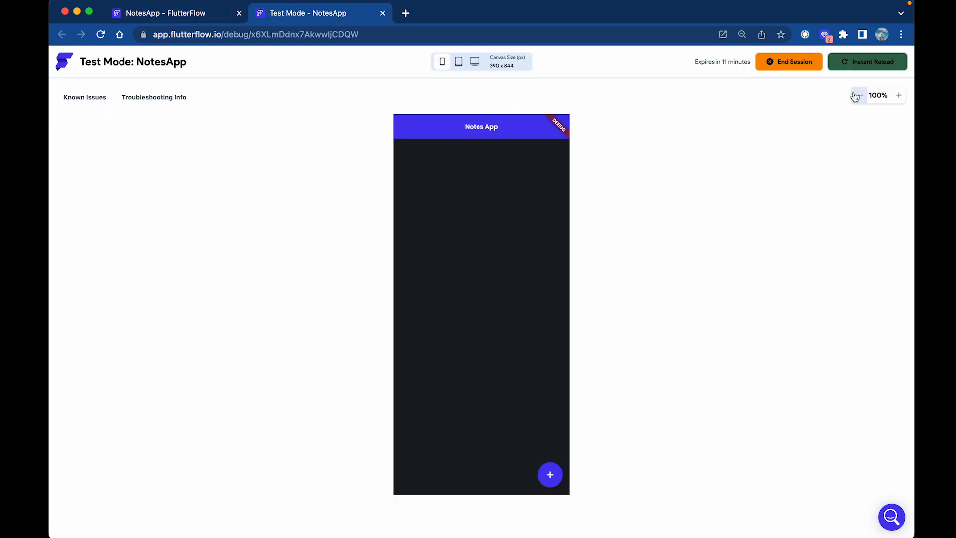
click(867, 61)
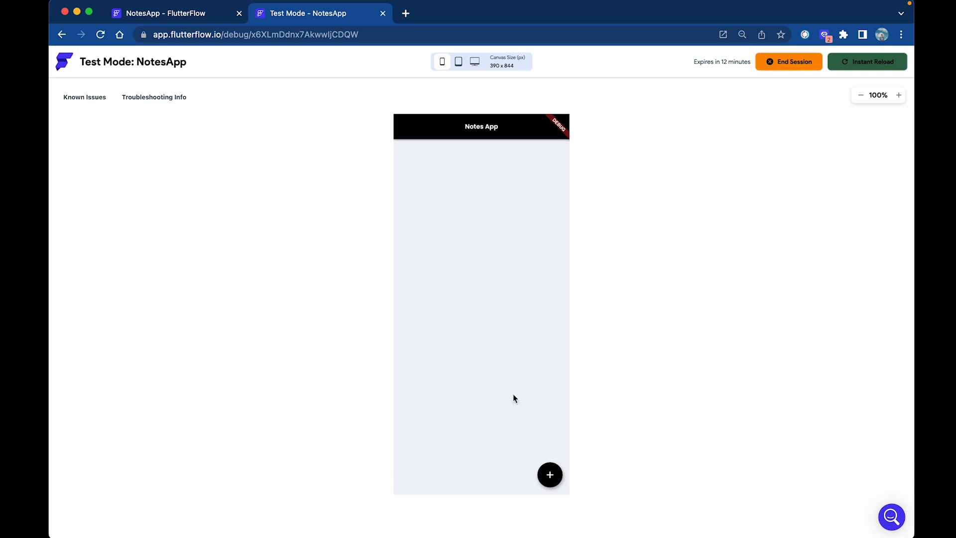
click(550, 475)
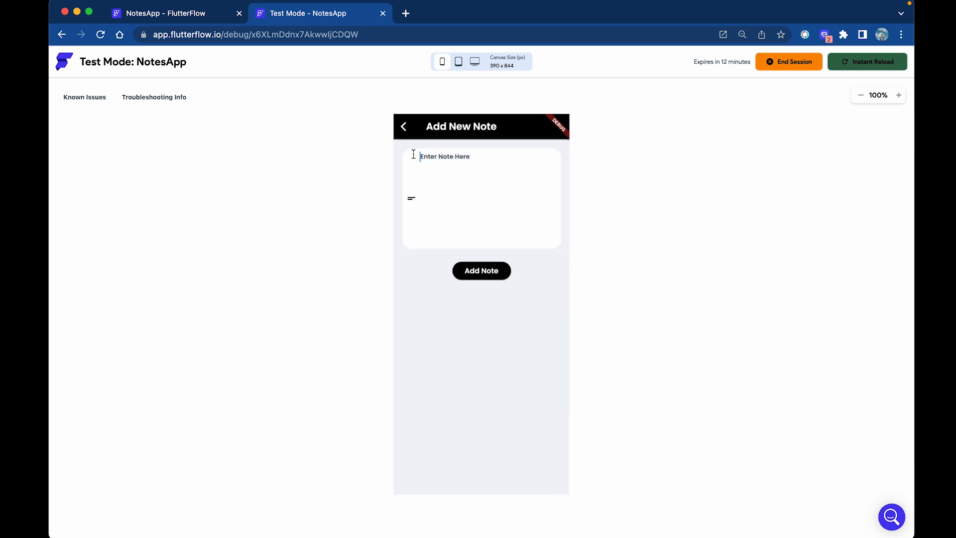
click(209, 14)
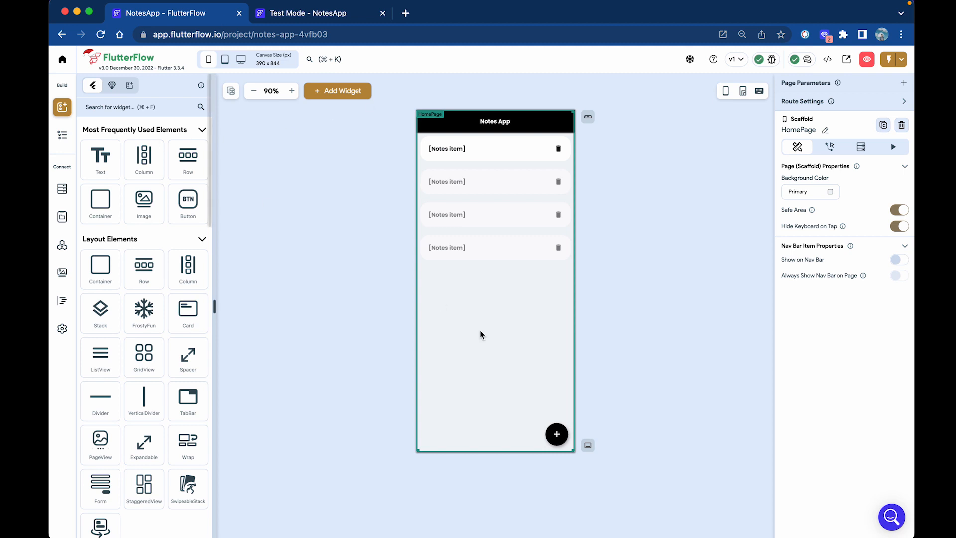
Add a Navigate Back action after Update Local State on the AddNotes page's Add Note button.
click(62, 135)
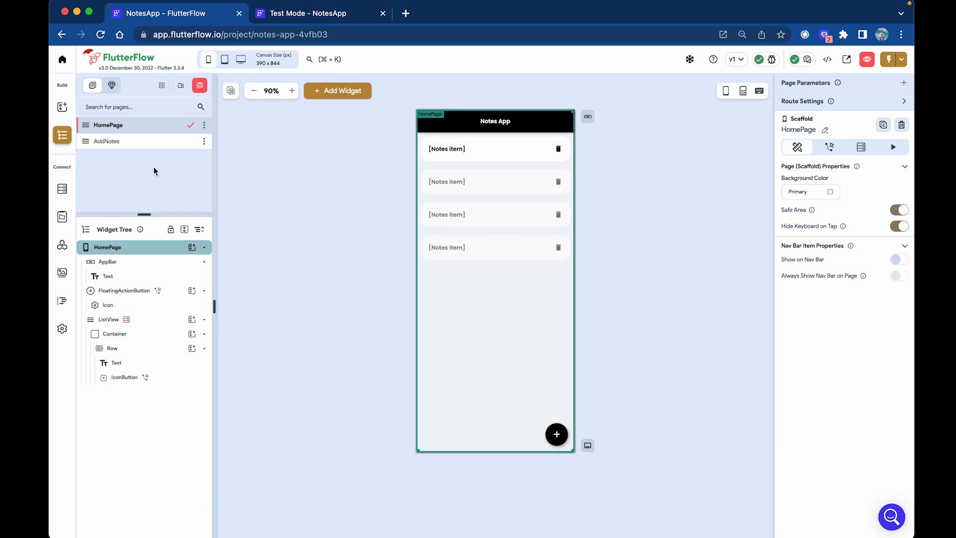
click(145, 149)
click(501, 253)
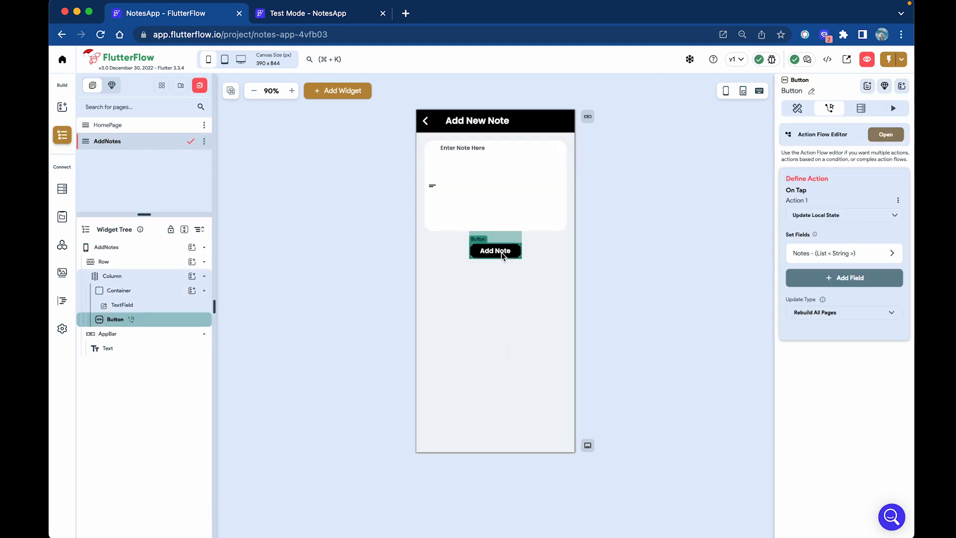
click(886, 134)
click(405, 179)
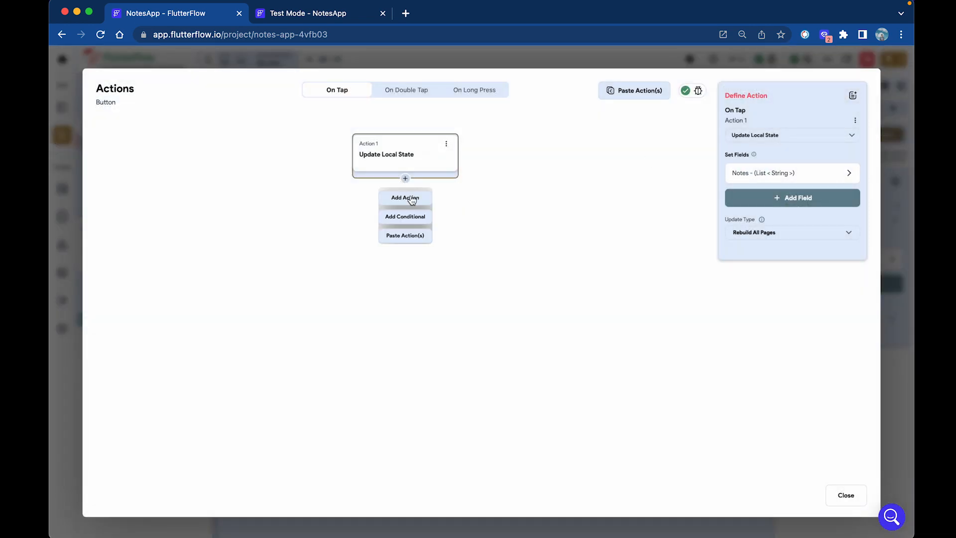
click(407, 198)
click(753, 167)
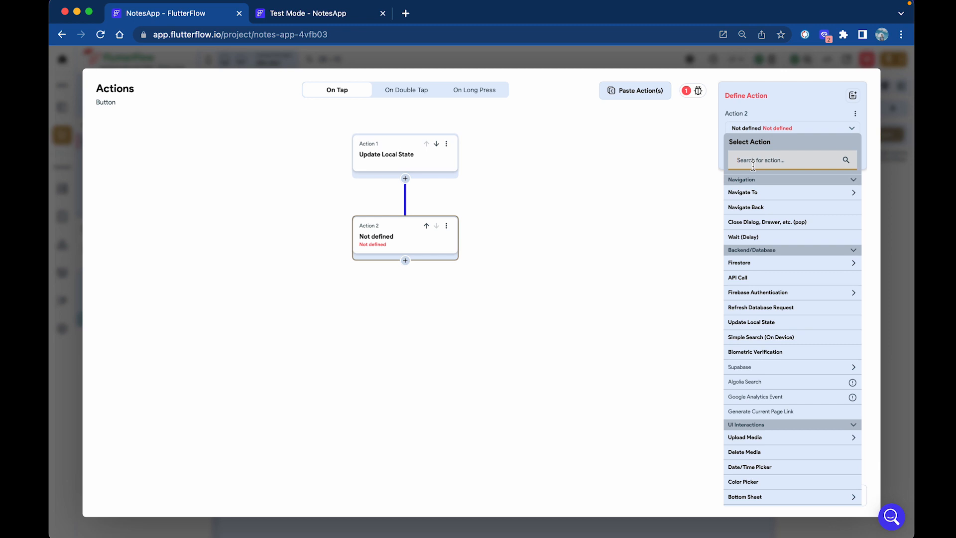
click(765, 213)
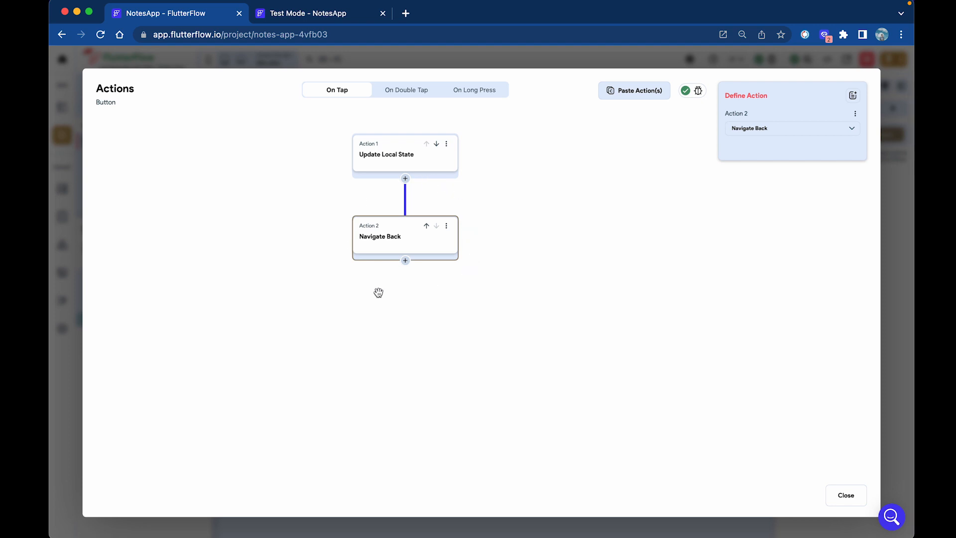
click(842, 498)
click(322, 14)
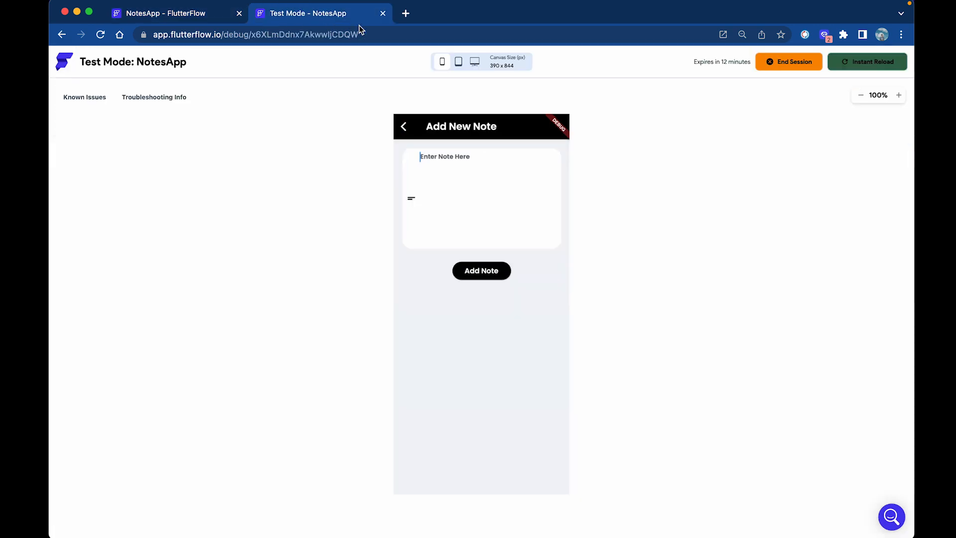
Instant Reload the test app and add a short test note.
click(884, 69)
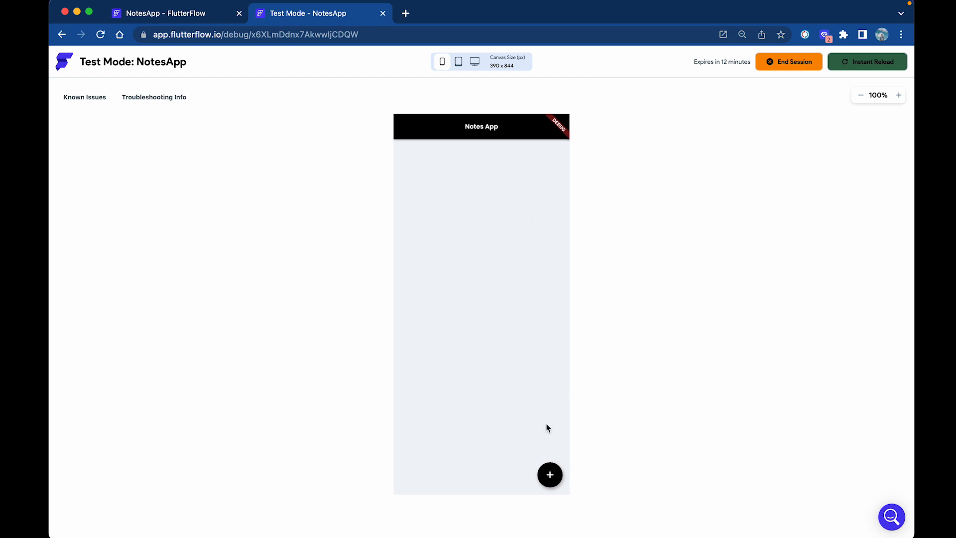
click(550, 474)
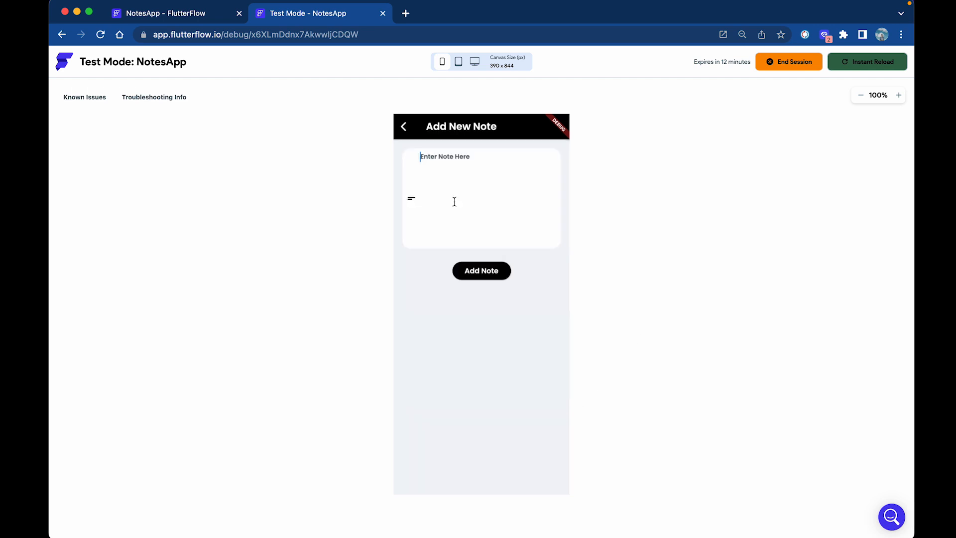
click(460, 163)
text(asdasdasxasxsaxsax)
click(491, 273)
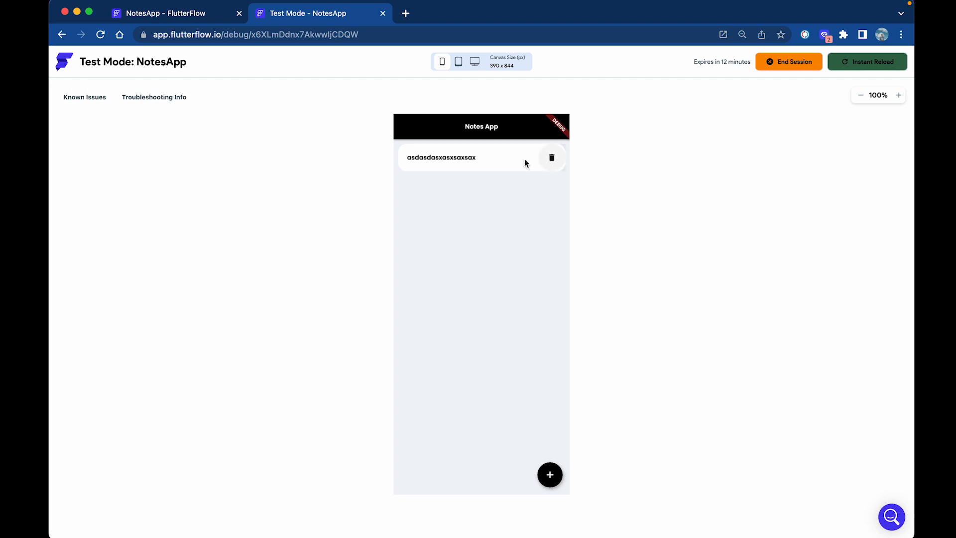
Add a second, much longer test note that overflows its row.
click(550, 475)
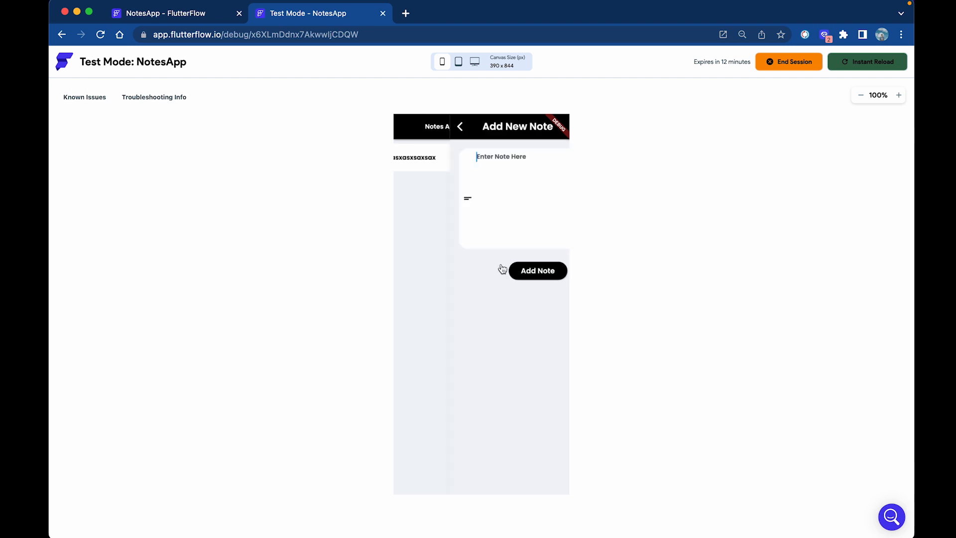
click(470, 155)
text(xZXZXzXsdasdnkjsakxskjanxkjjasnxkasnxkasnxkasx)
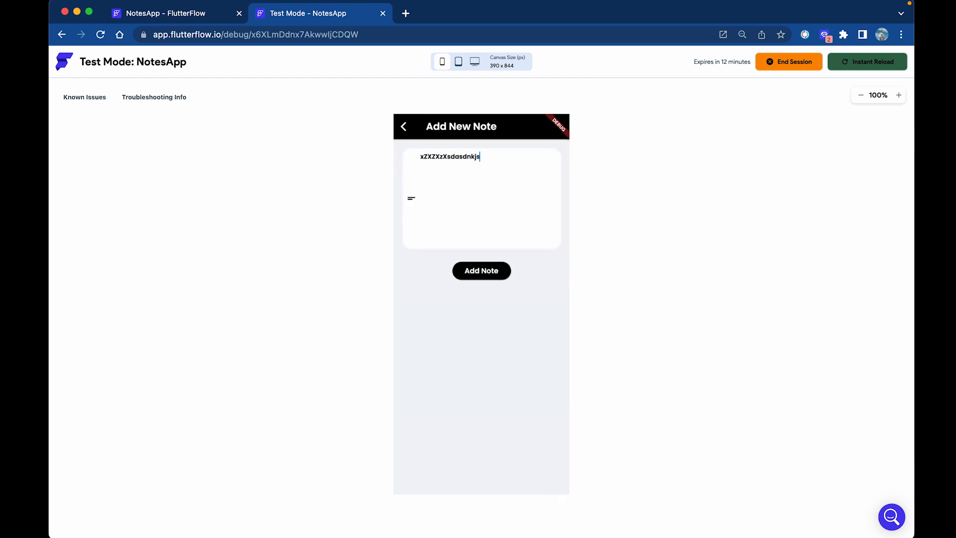
click(486, 263)
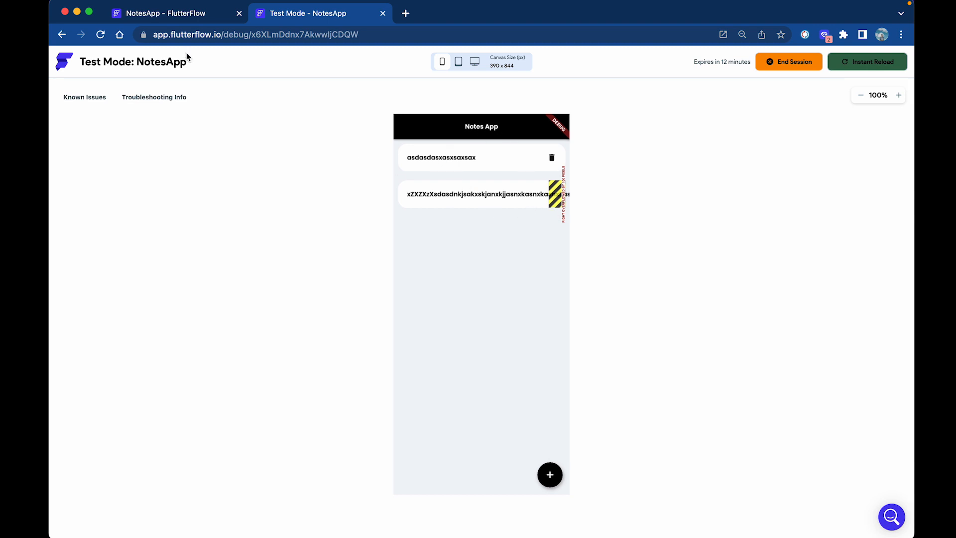
click(198, 18)
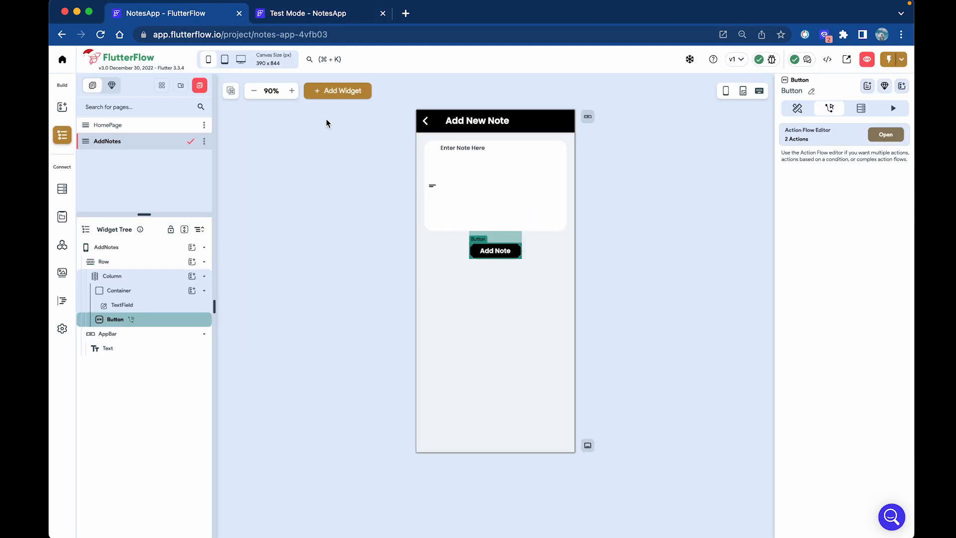
Wrap the first note's Text on the HomePage in a Container.
click(192, 125)
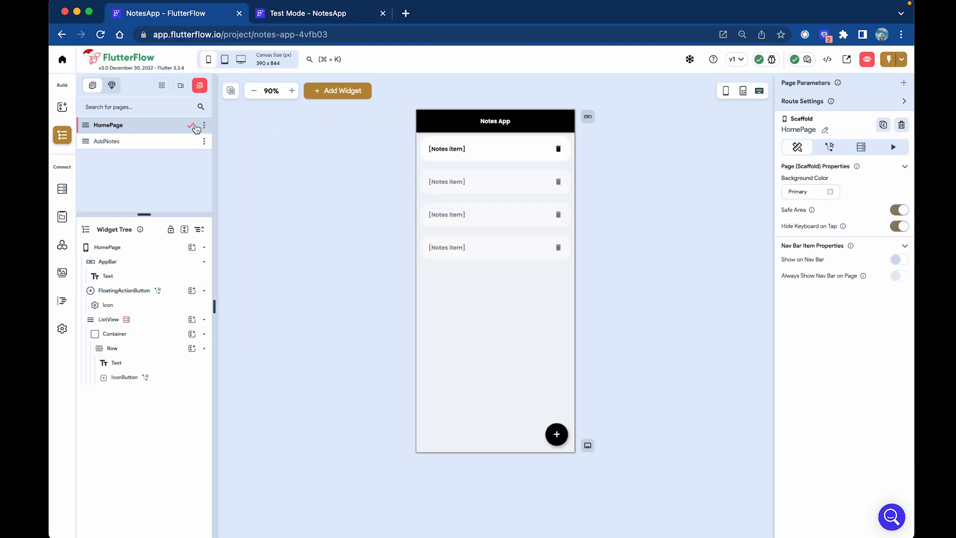
click(451, 150)
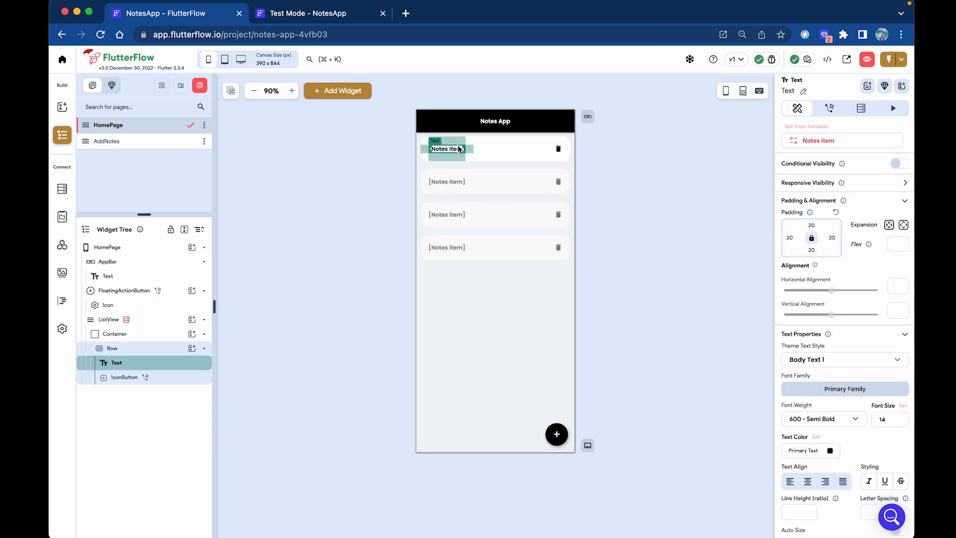
right_click(459, 148)
click(499, 214)
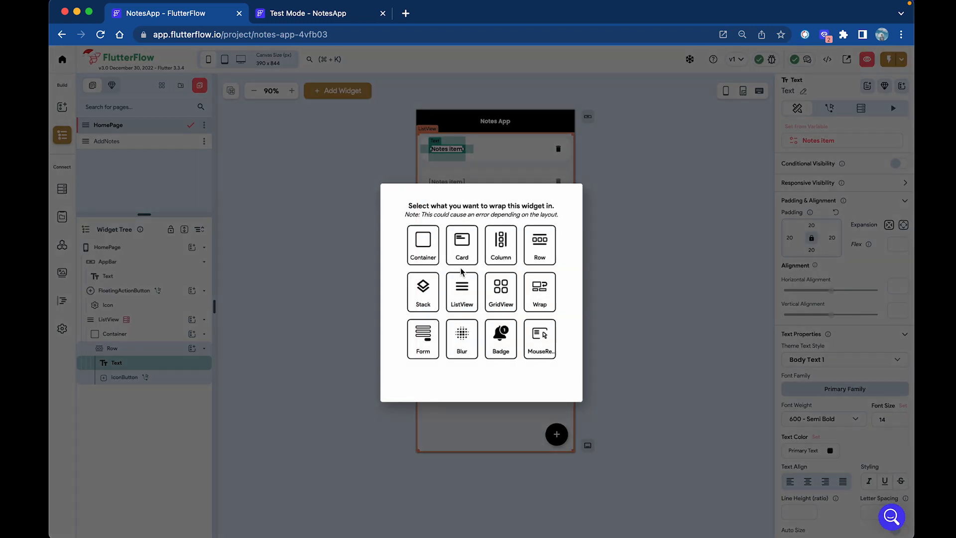
click(424, 250)
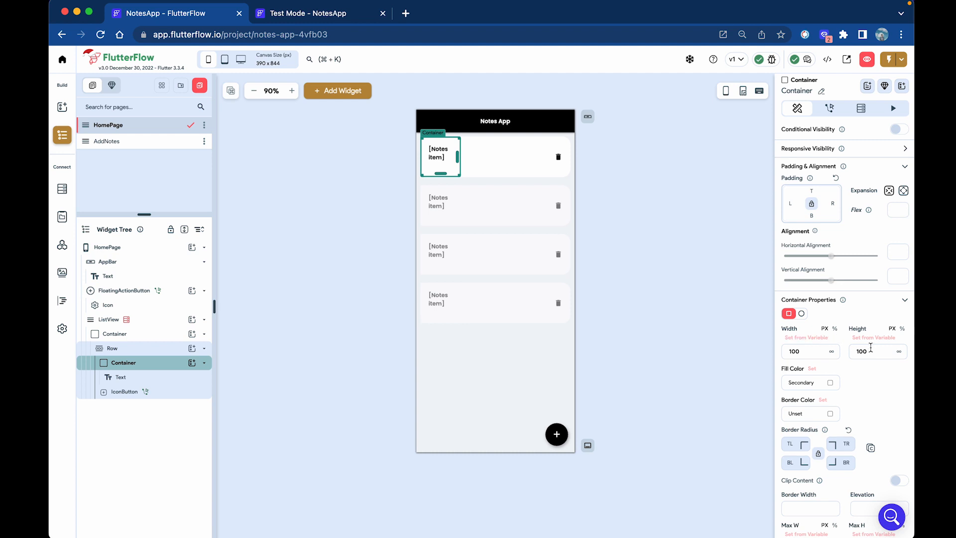
Clear the container's height and fill colour, and set its width to 70%.
drag(796, 342, 796, 343)
key(BackSpace)
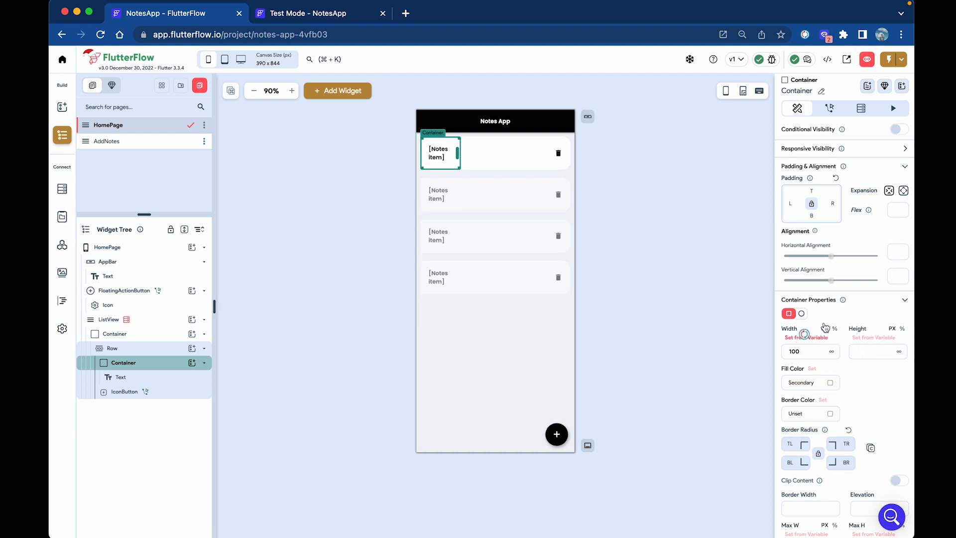
scroll(838, 333, down, 1)
scroll(838, 333, up, 1)
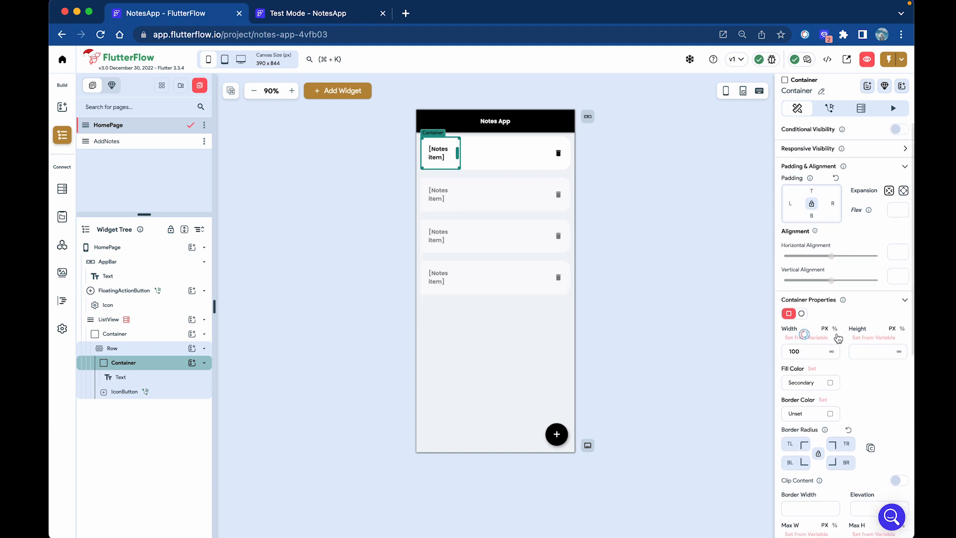
click(830, 369)
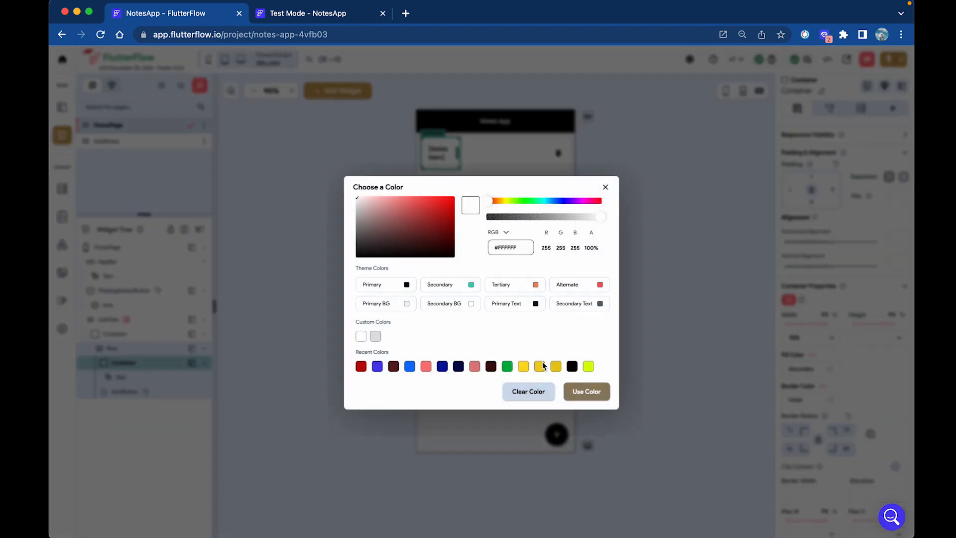
click(536, 393)
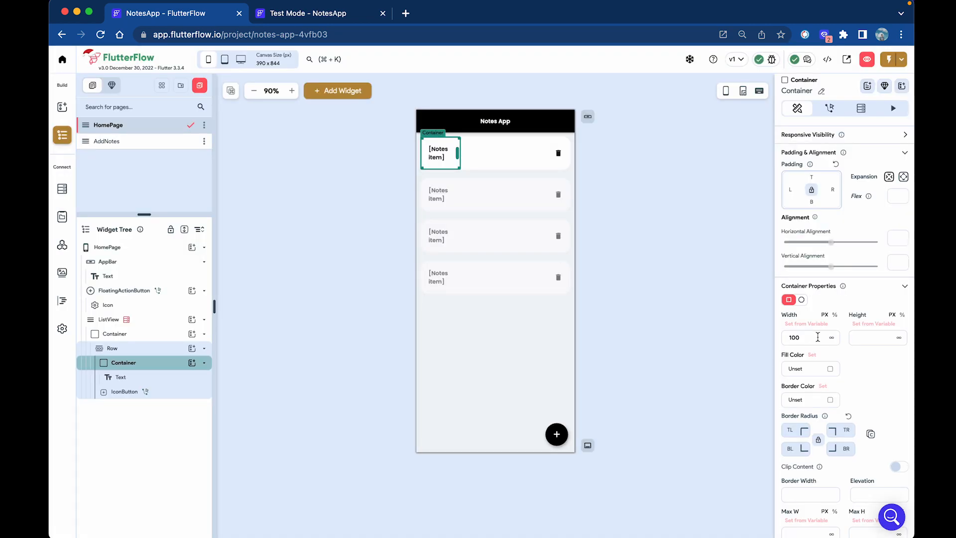
click(836, 315)
text(70)
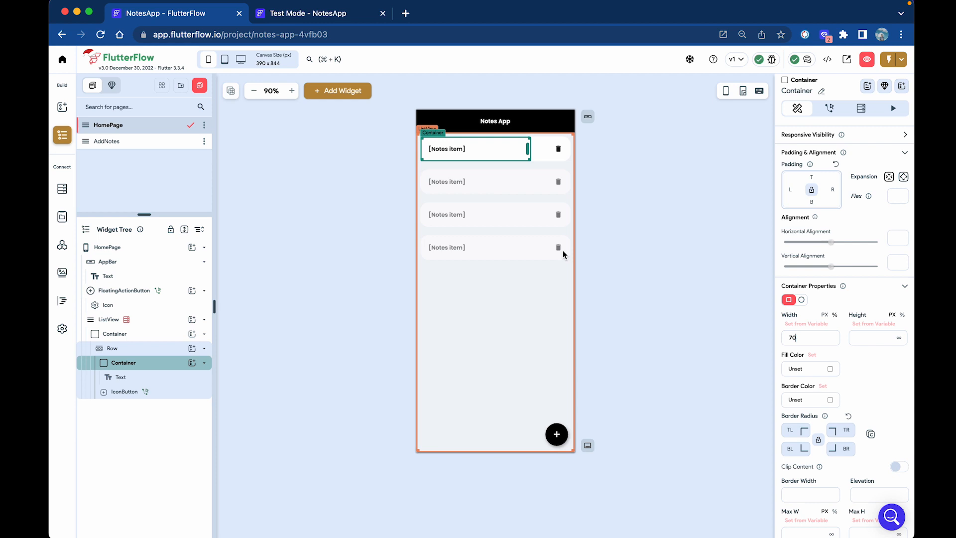
click(619, 315)
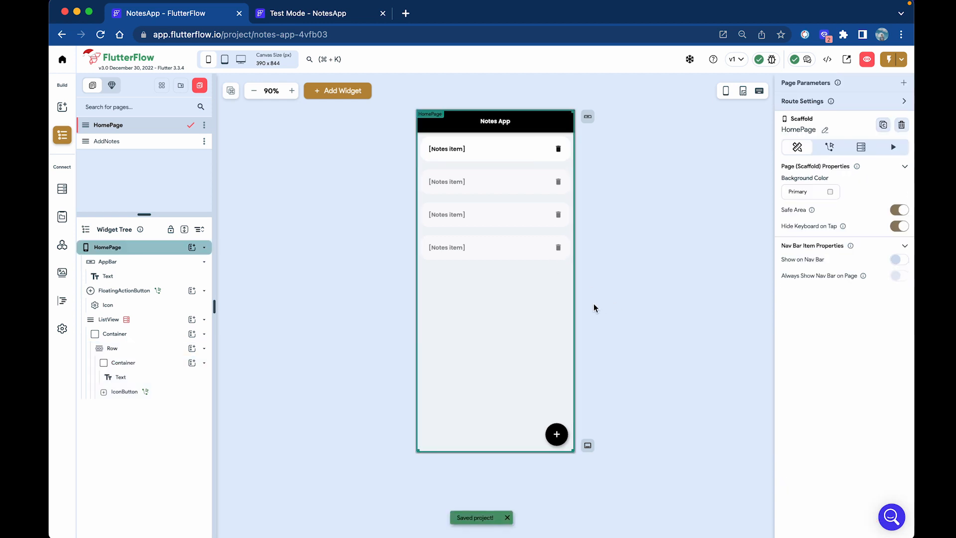
In the test app, add three notes: two long ones and 'cascasc'.
click(324, 15)
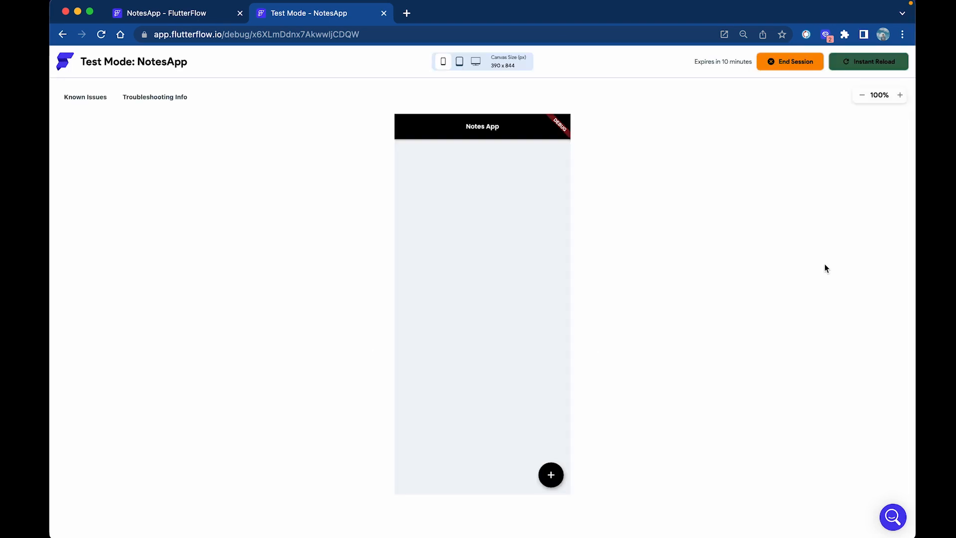
click(551, 476)
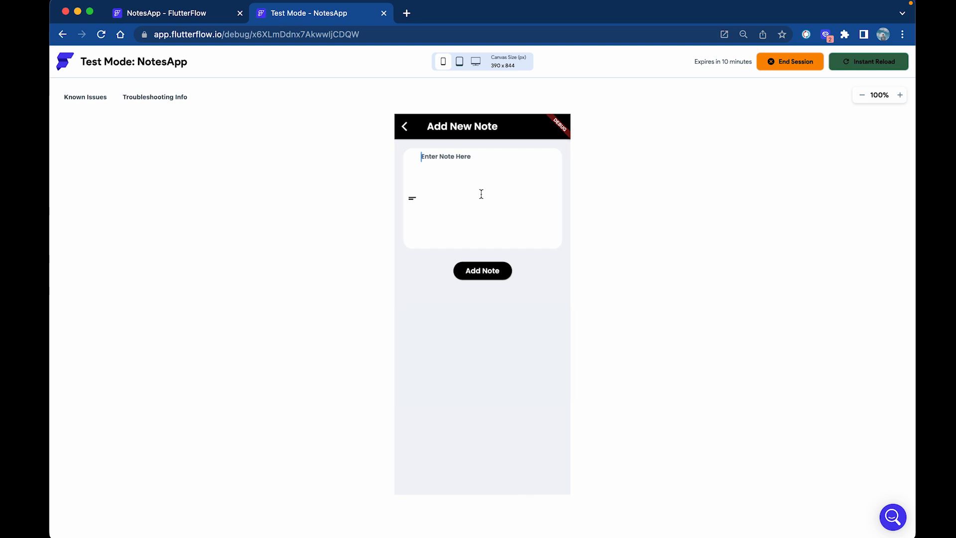
click(481, 194)
text(,m,dasmd,ac,amcxnaskcnaskcnkascnkascnkascnksacnkcascnnaksca)
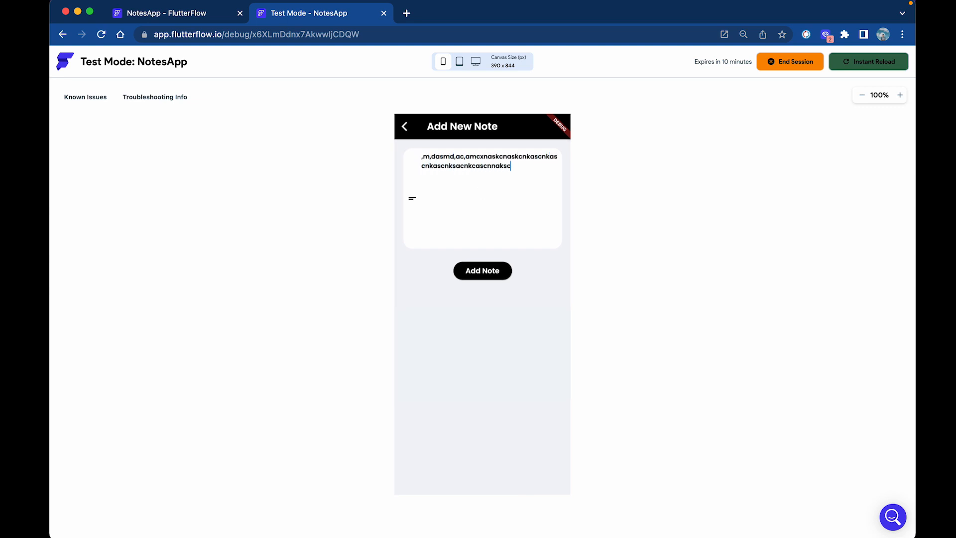
click(494, 269)
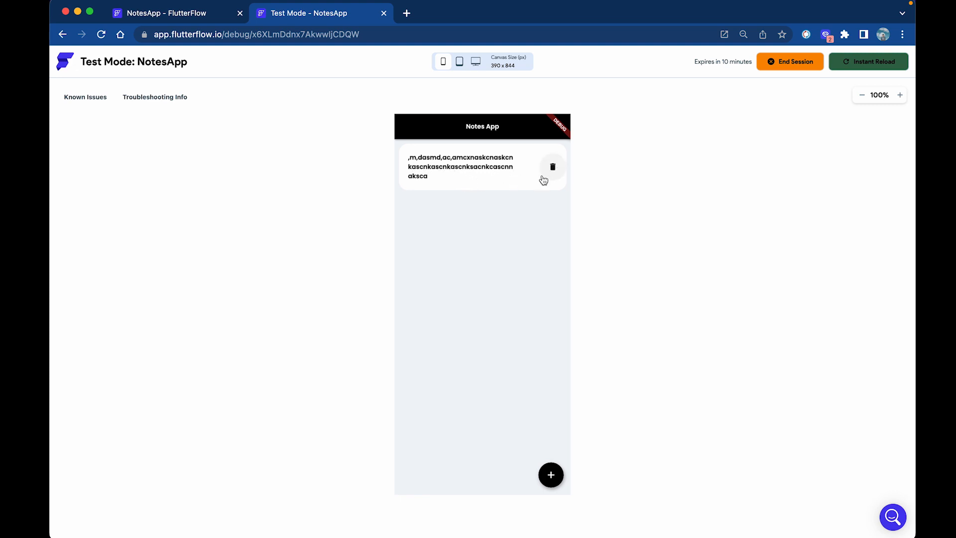
click(550, 475)
click(491, 243)
text(lmasclm)
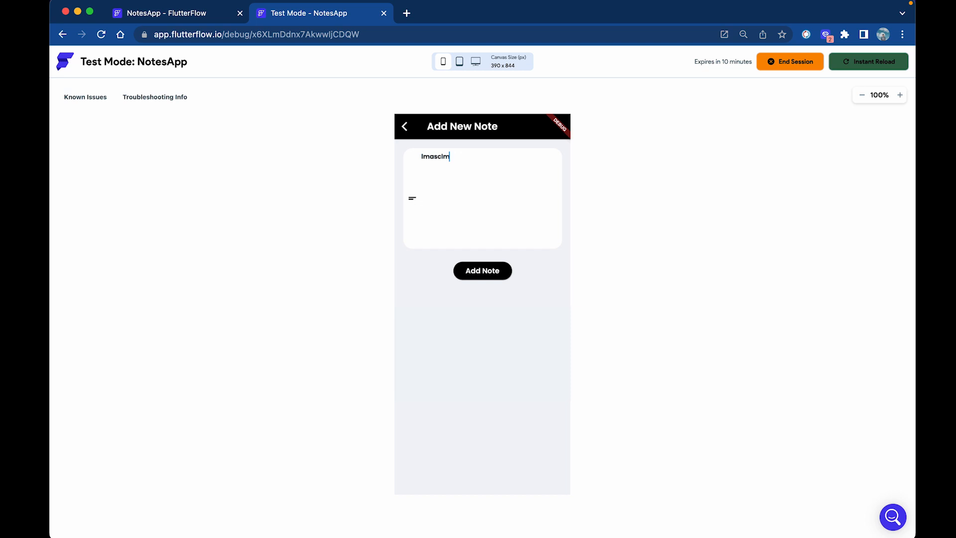
text(alcsmnlascnlascnlascnlascbkascbjsabckjasbc)
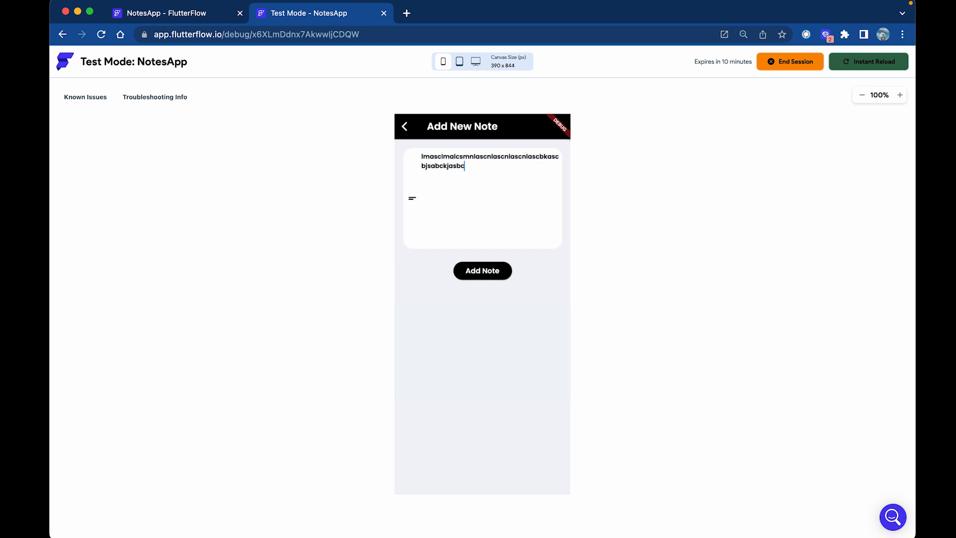
text(kjabcskjbasckjbaskjcbaskcbakscbksacbkasjcbjkascacs)
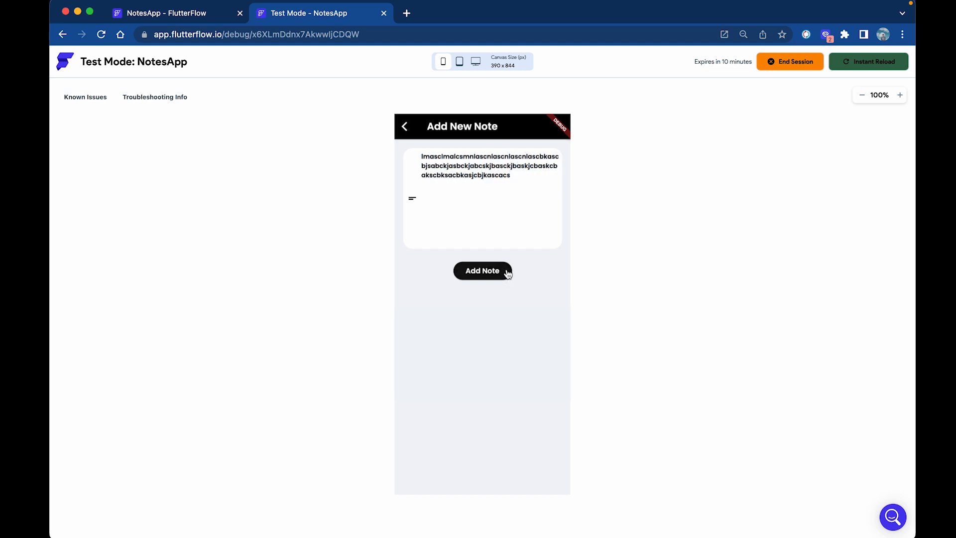
click(507, 269)
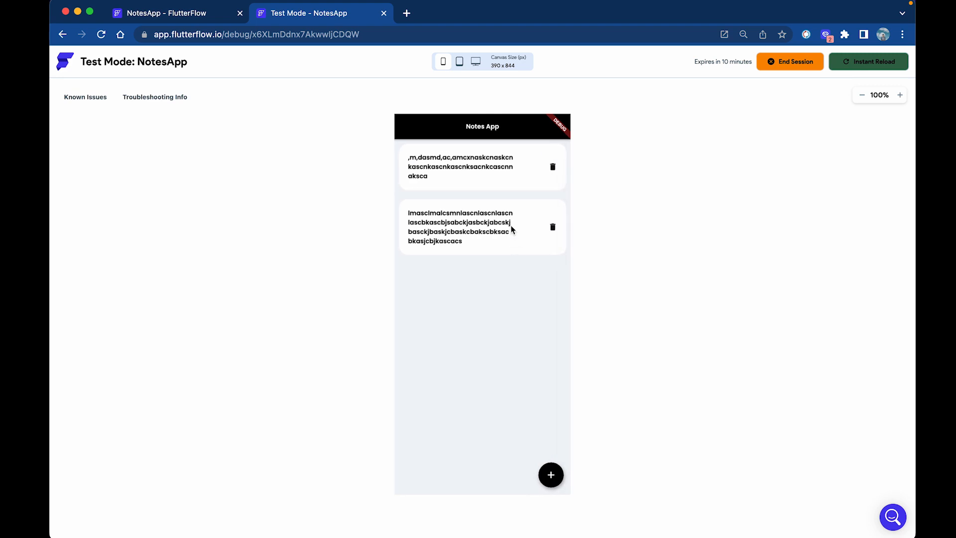
click(551, 474)
click(478, 188)
text(cascasc)
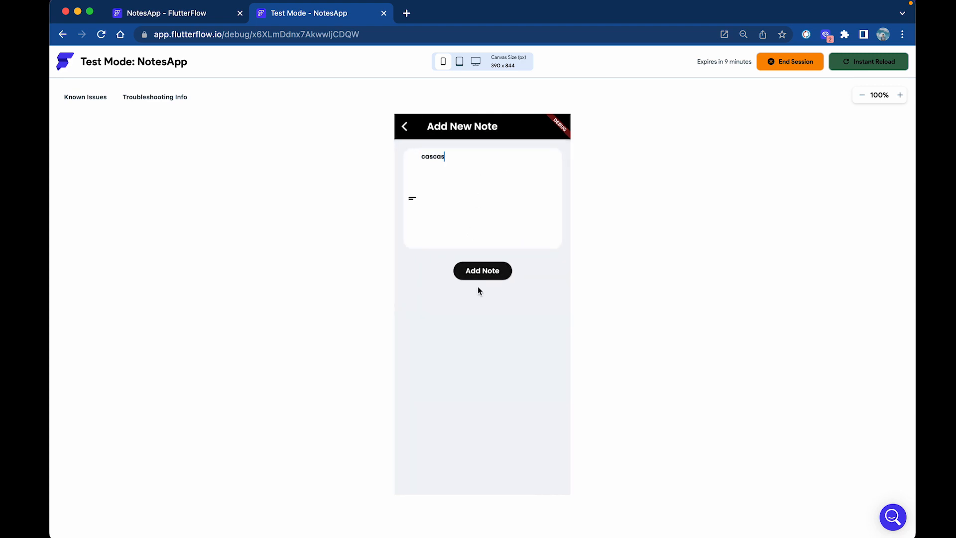
click(486, 276)
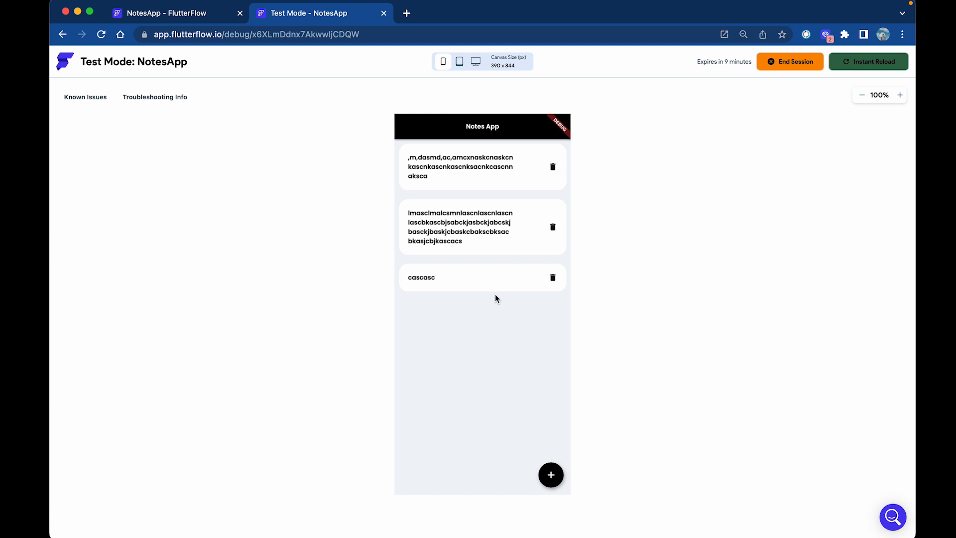
Delete the 'cascasc' and second notes, add 'acscacaccsa', then reload the app.
click(554, 279)
click(554, 226)
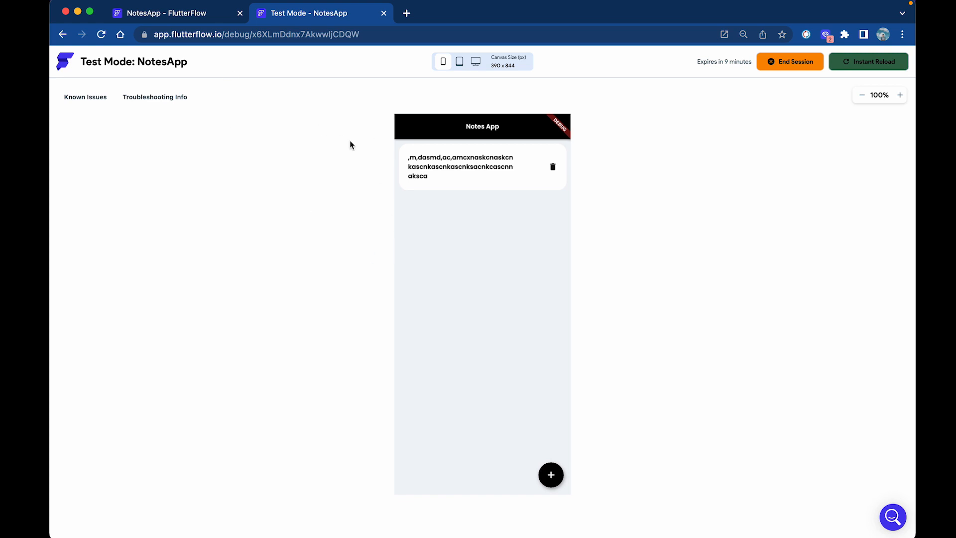
click(551, 475)
text(acscacaccsa)
click(493, 275)
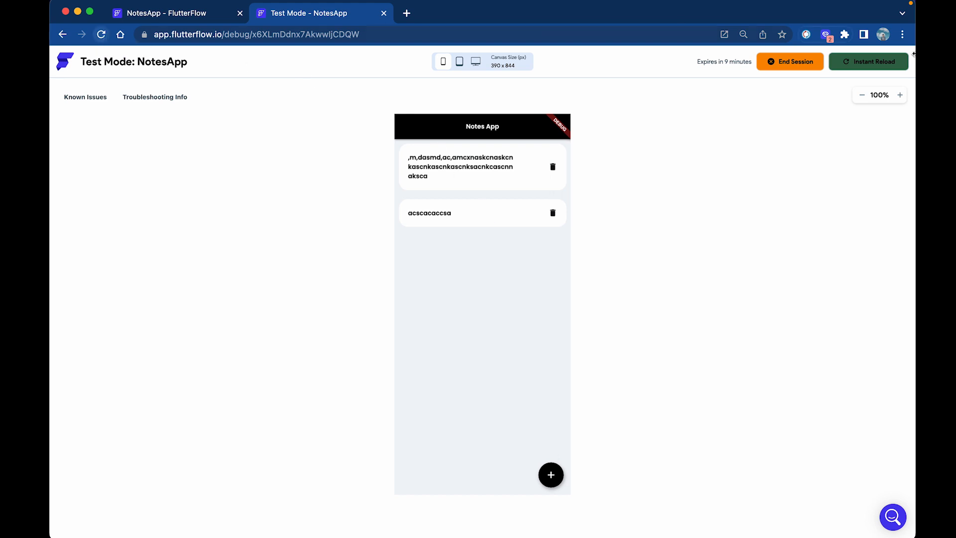
click(877, 64)
Drop a Hello World Text into the HomePage app bar and wrap it in a Container.
click(219, 14)
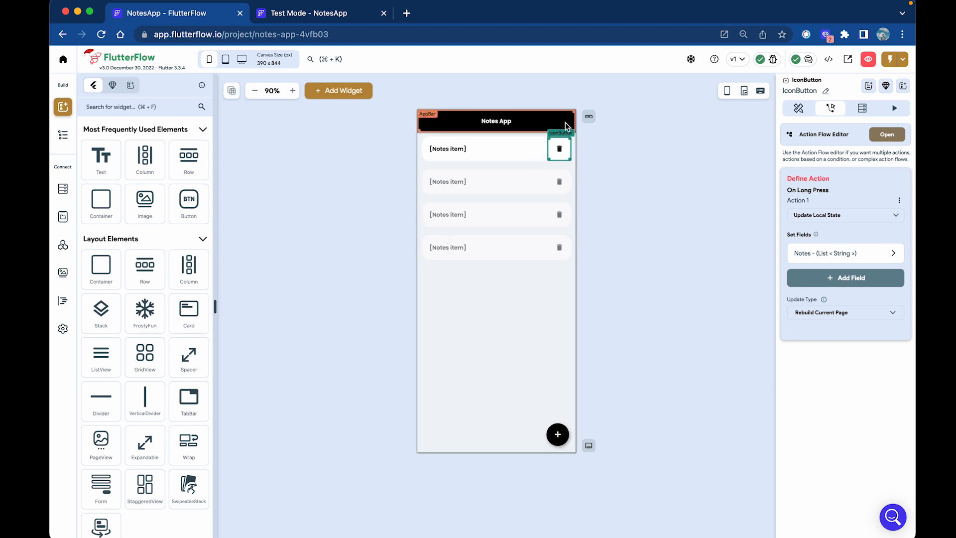
click(600, 210)
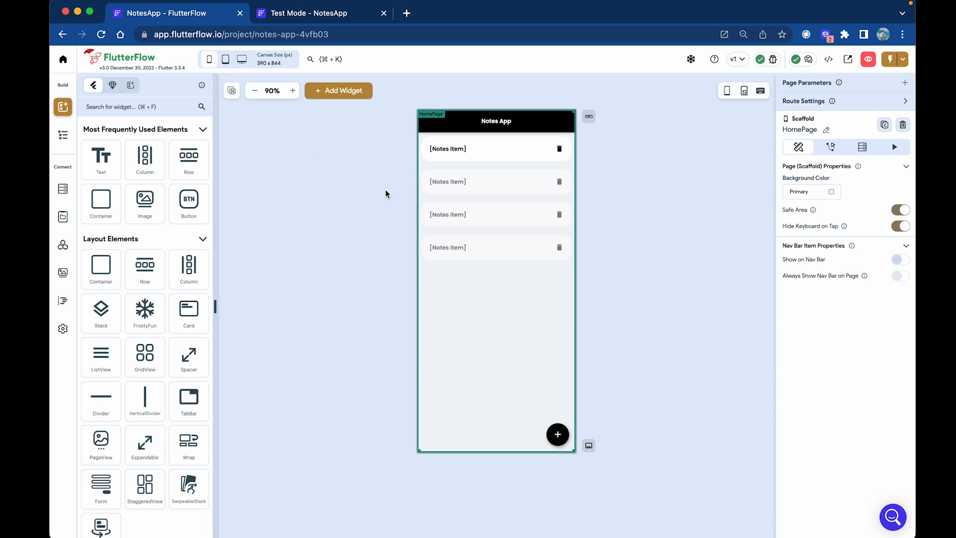
drag(110, 158, 556, 130)
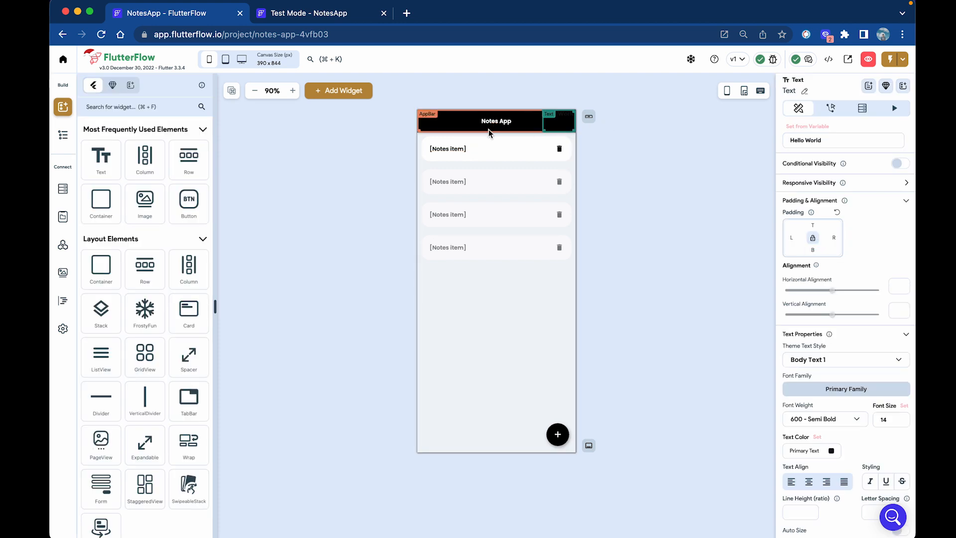
right_click(564, 127)
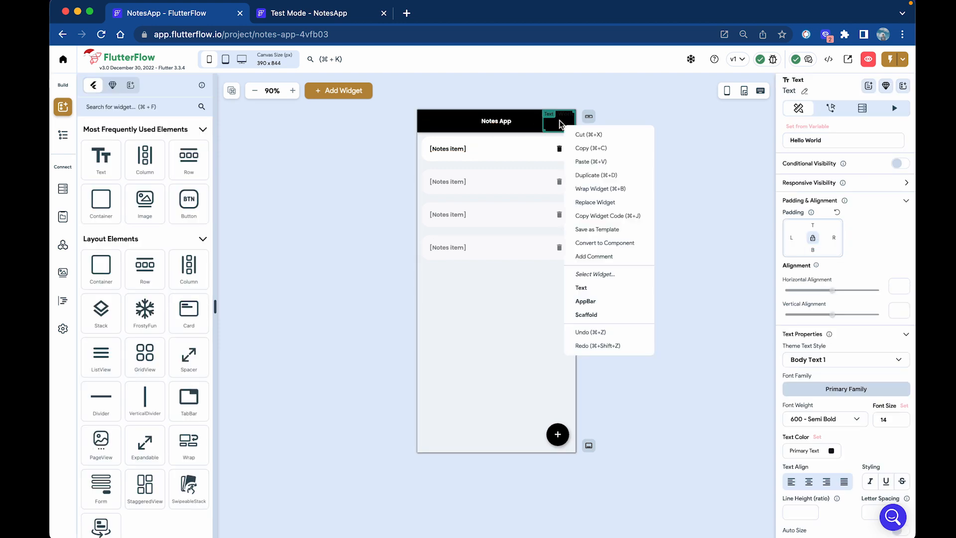
click(600, 188)
click(429, 247)
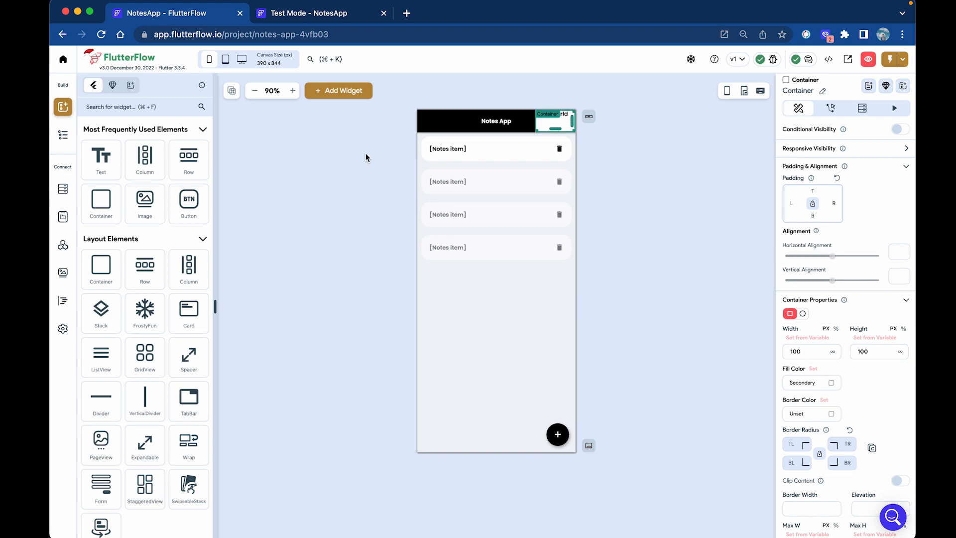
scroll(827, 413, down, 1)
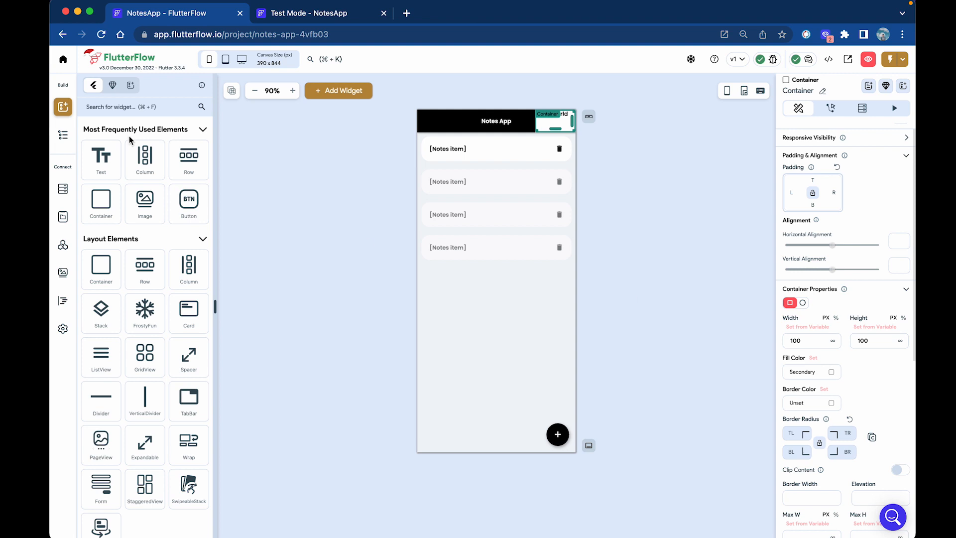
click(62, 135)
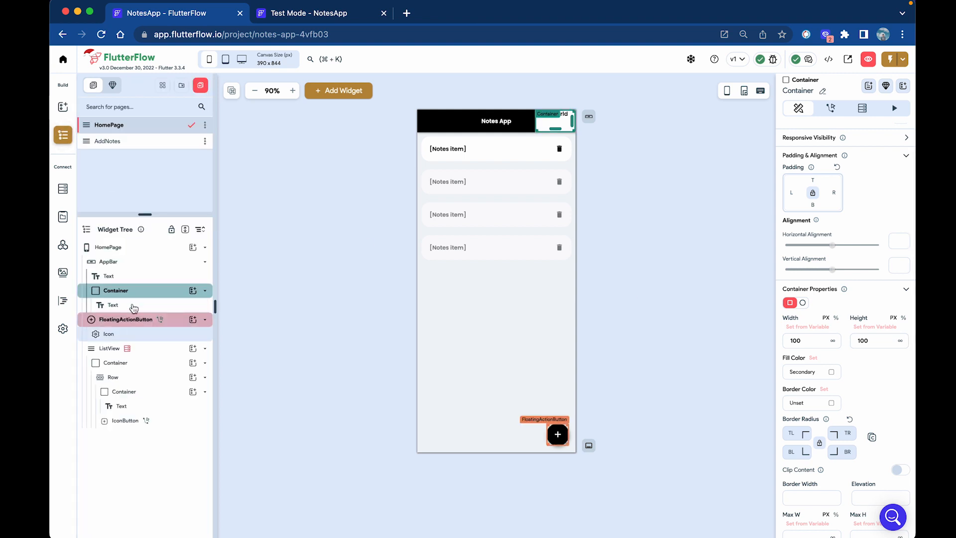
click(559, 119)
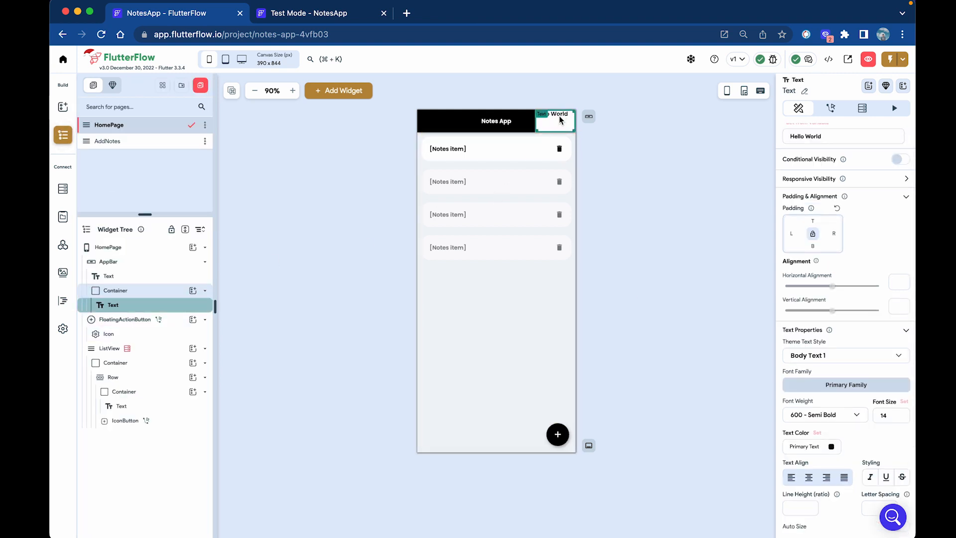
right_click(560, 120)
Wrap the app bar text in a Row with centred main axis alignment.
click(589, 183)
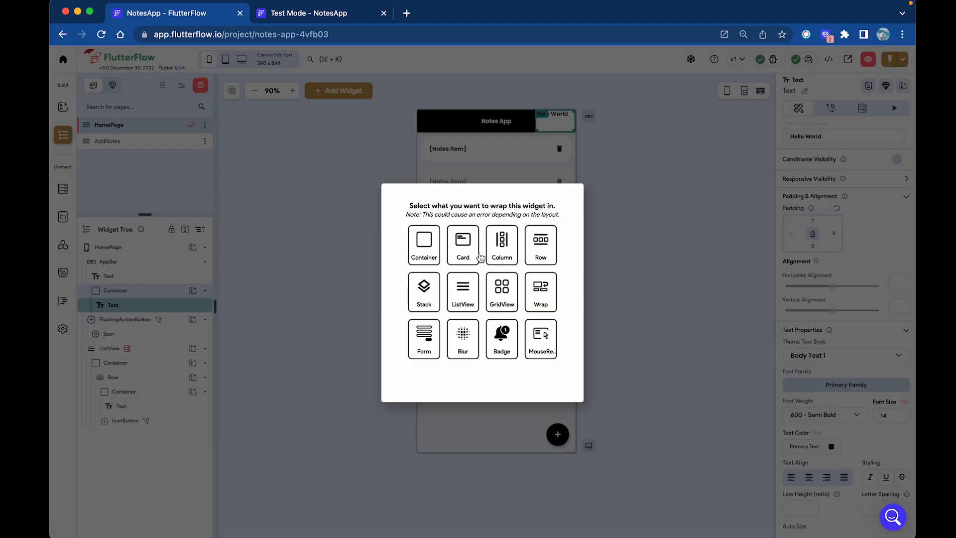
click(532, 255)
click(806, 350)
click(560, 122)
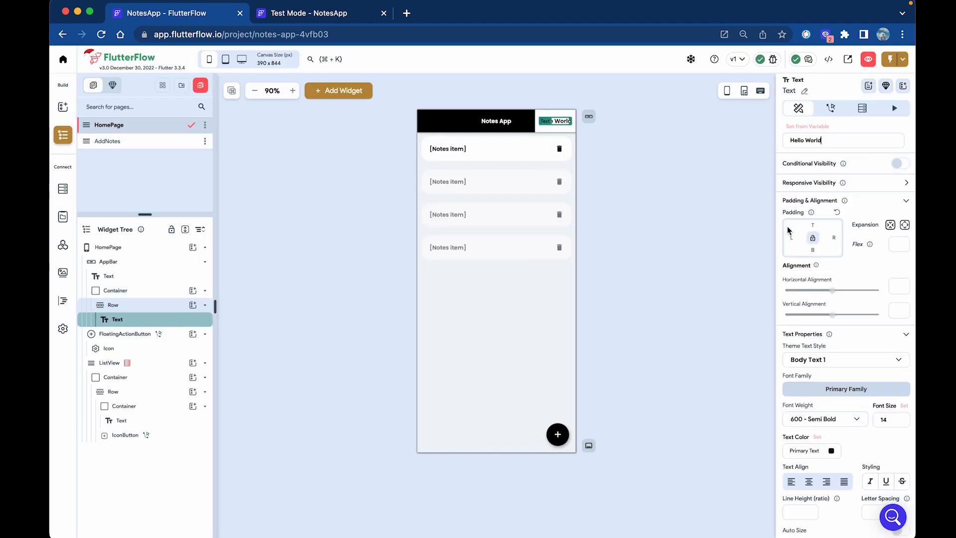
Bind the text to Local State Notes > Number of Items.
click(821, 127)
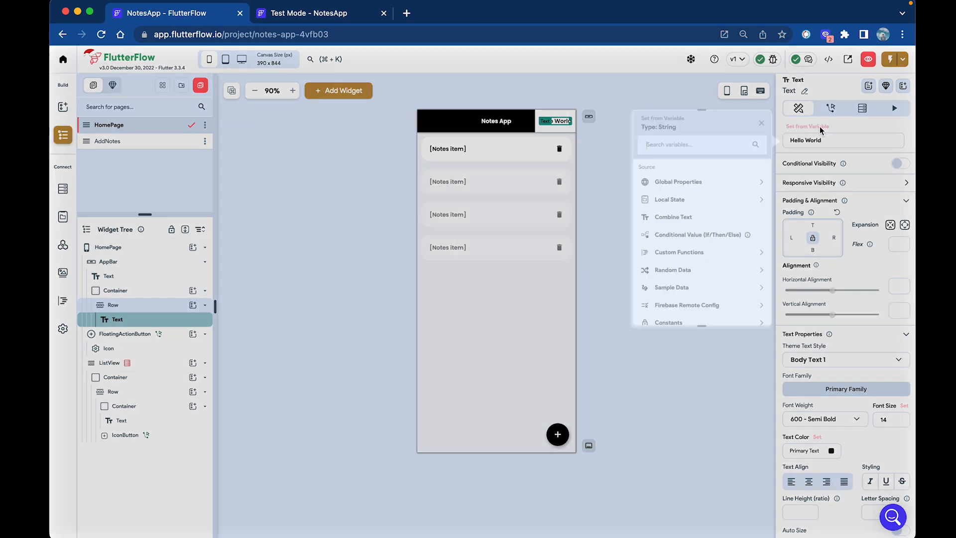
click(715, 200)
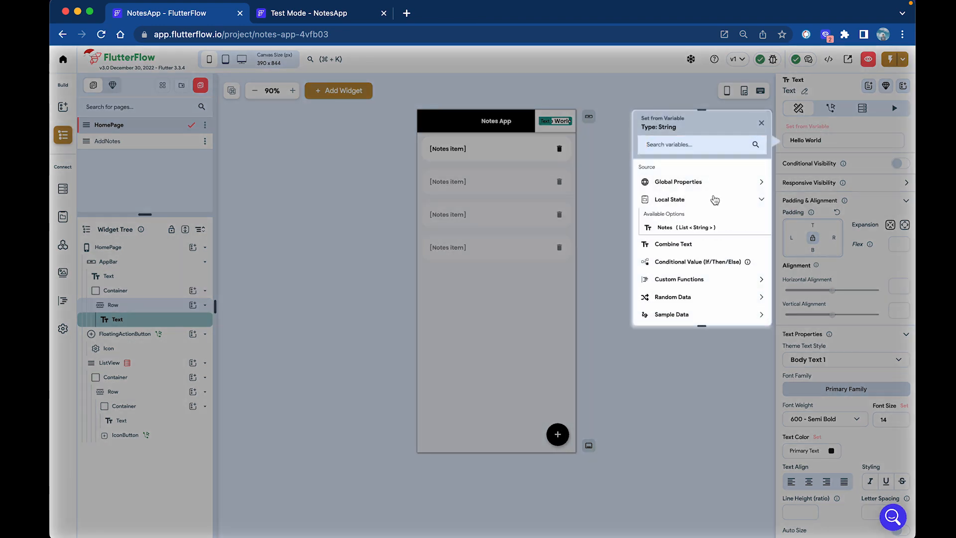
click(695, 228)
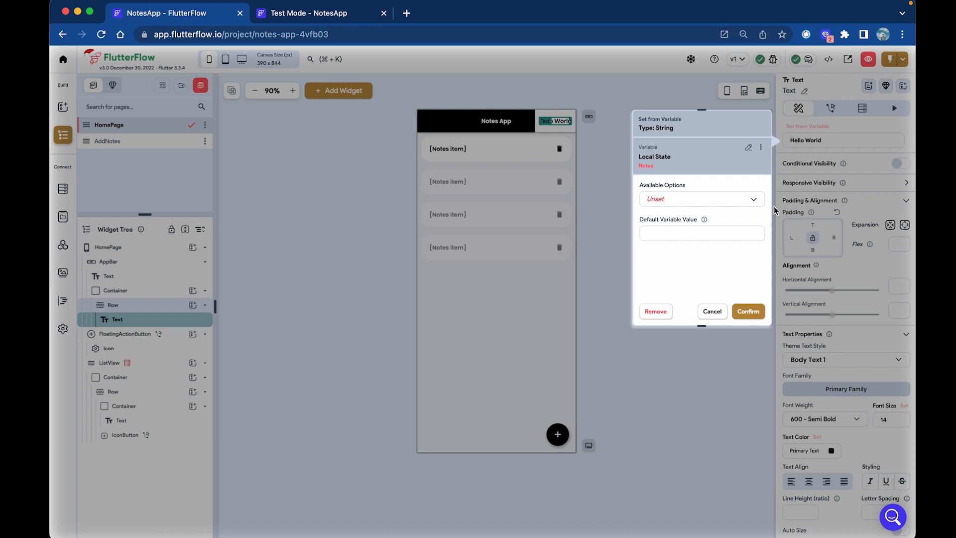
click(705, 197)
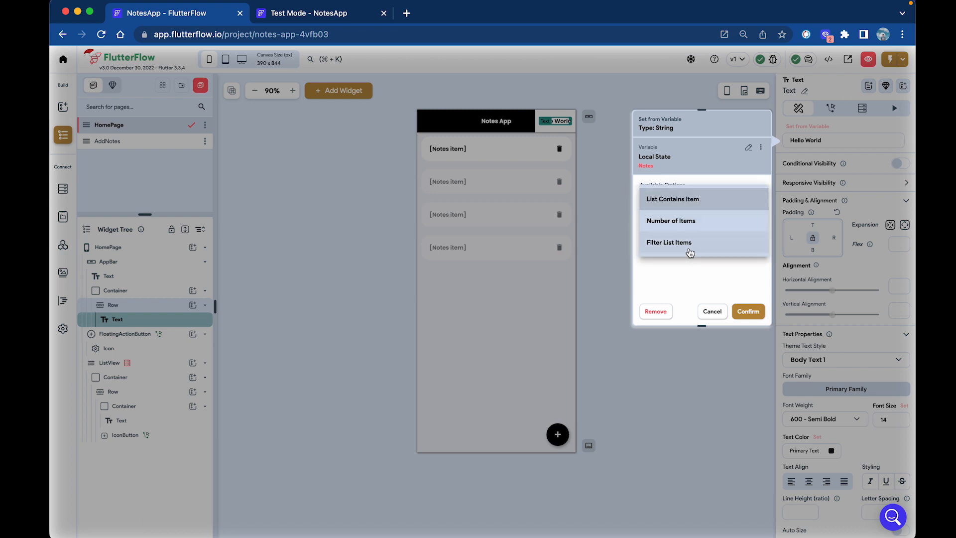
click(688, 223)
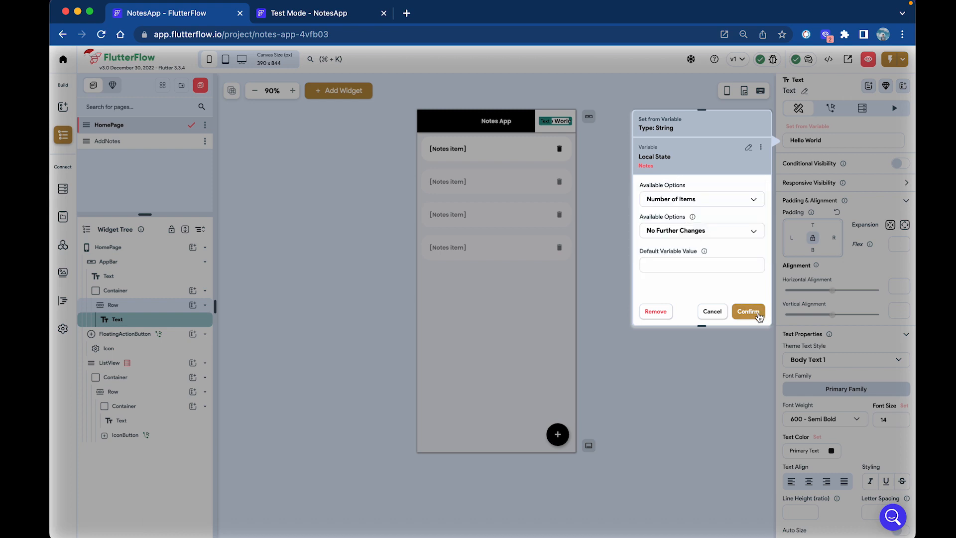
click(748, 311)
click(563, 130)
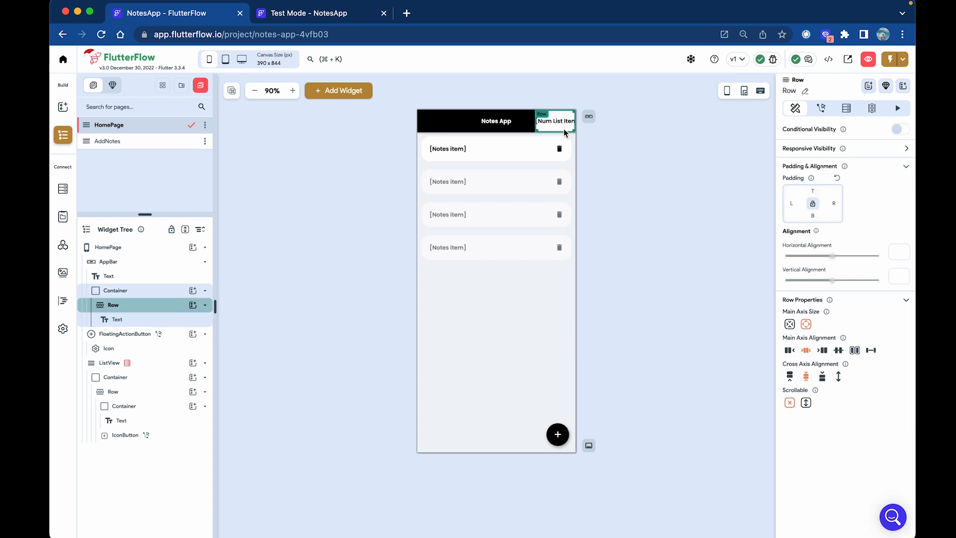
click(553, 122)
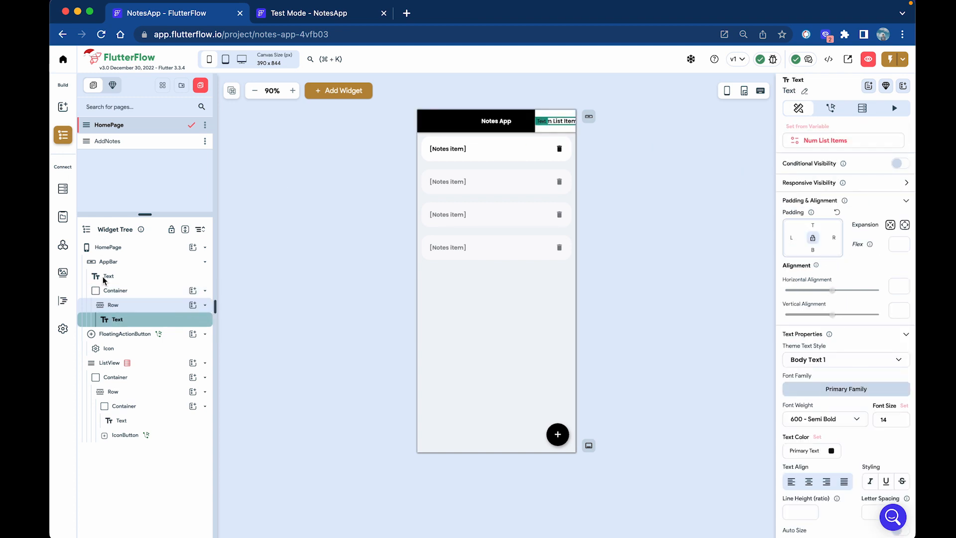
Clear the badge container's fixed width of 100 and its height.
click(130, 291)
click(826, 354)
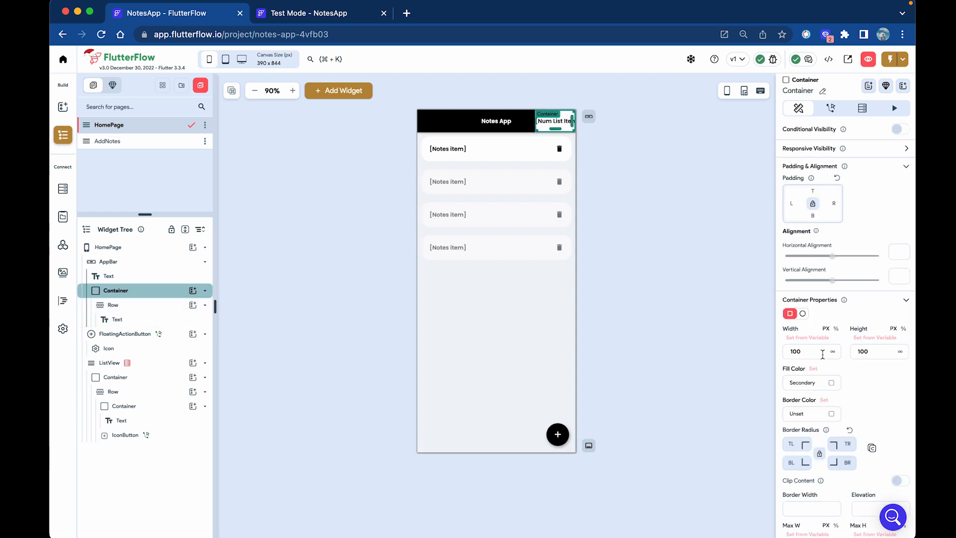
key(BackSpace)
key(Tab)
key(BackSpace)
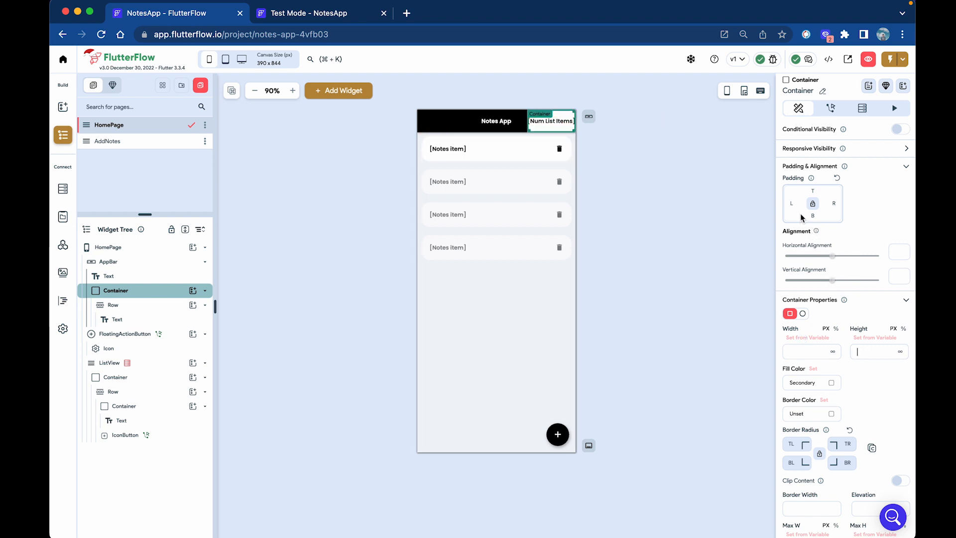
Pad the count text 20 left and right, 10 top and bottom.
click(568, 123)
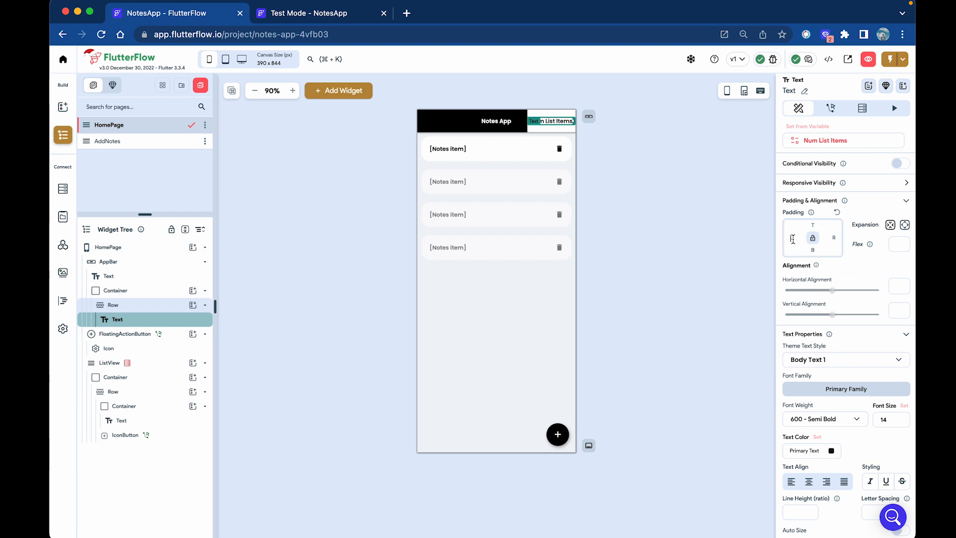
text(20)
click(833, 238)
text(20)
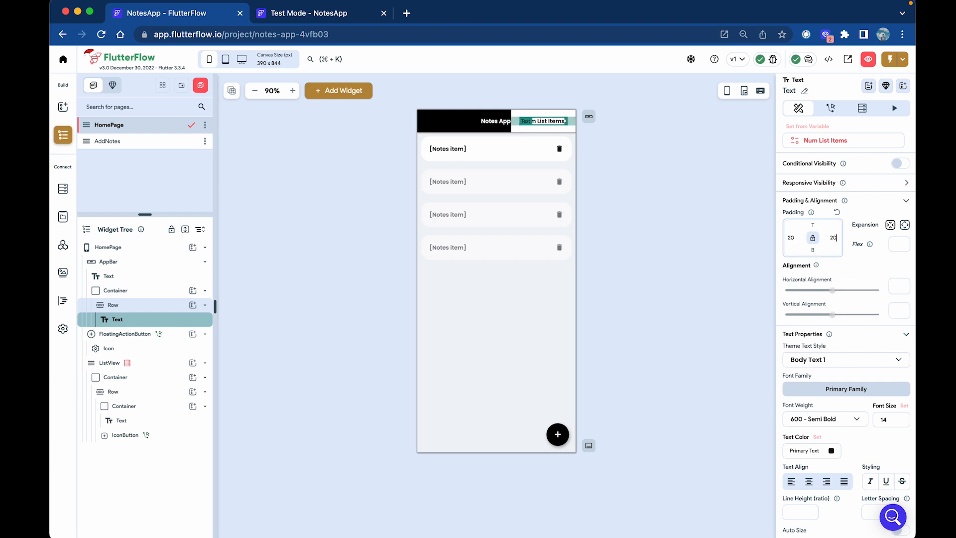
click(813, 225)
text(10)
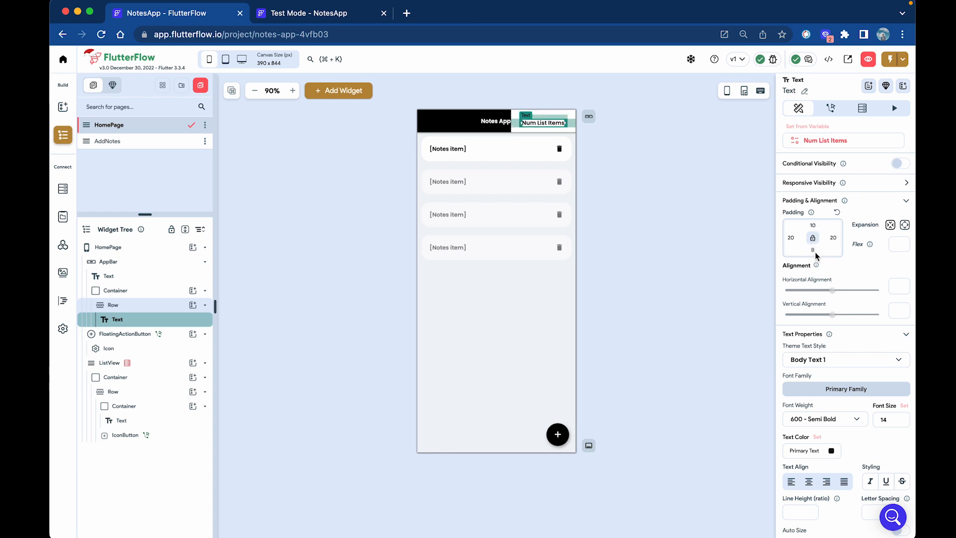
click(814, 250)
text(10)
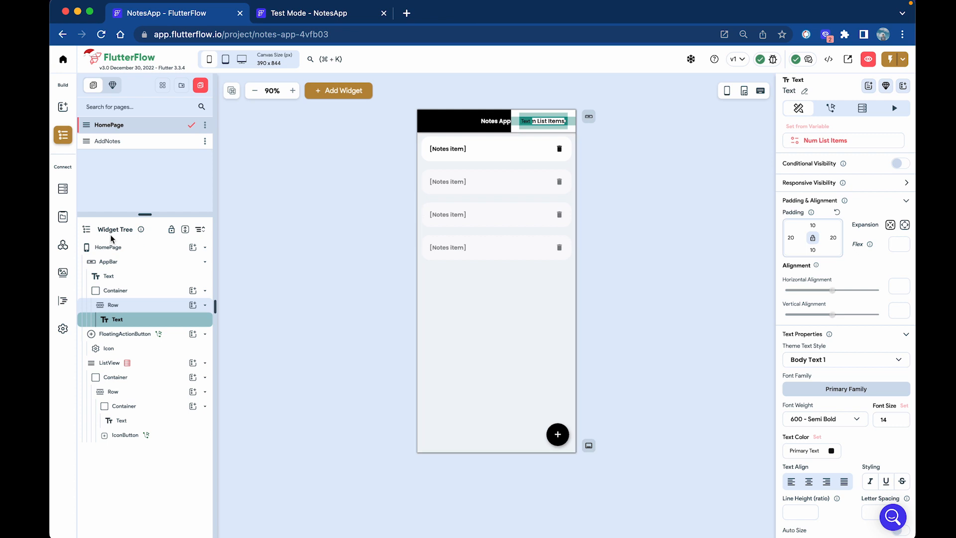
Round the badge container's corners with all four radii linked.
click(120, 301)
click(120, 294)
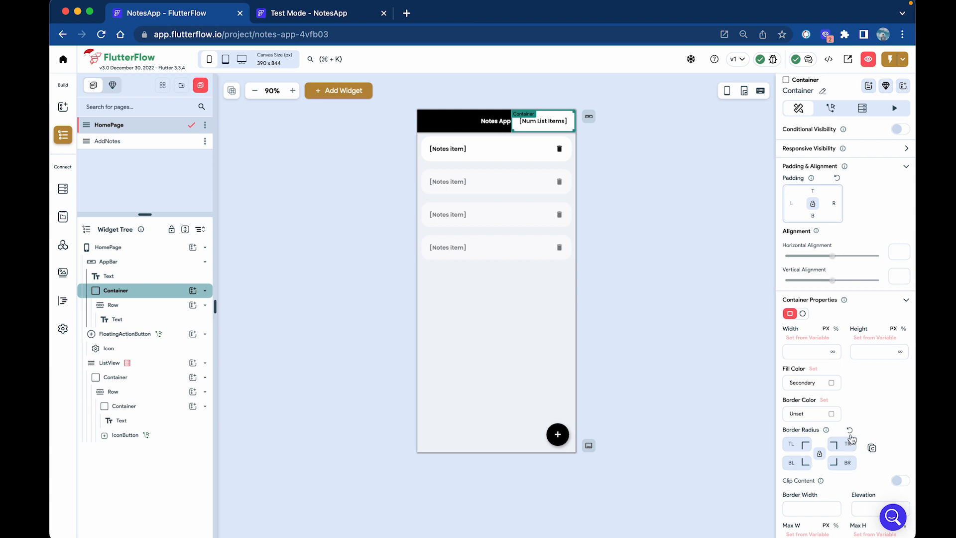
scroll(848, 446, down, 2)
scroll(827, 478, down, 3)
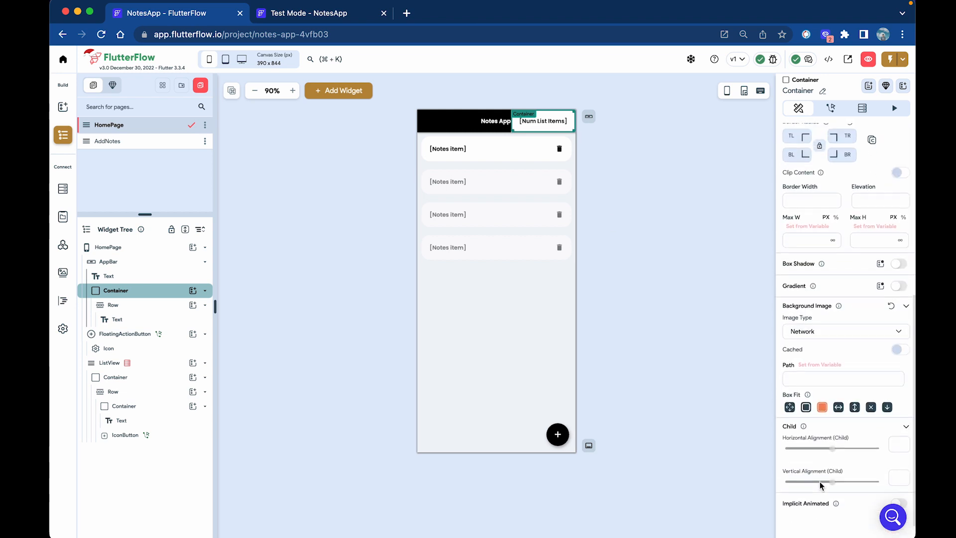
scroll(821, 483, up, 1)
click(820, 296)
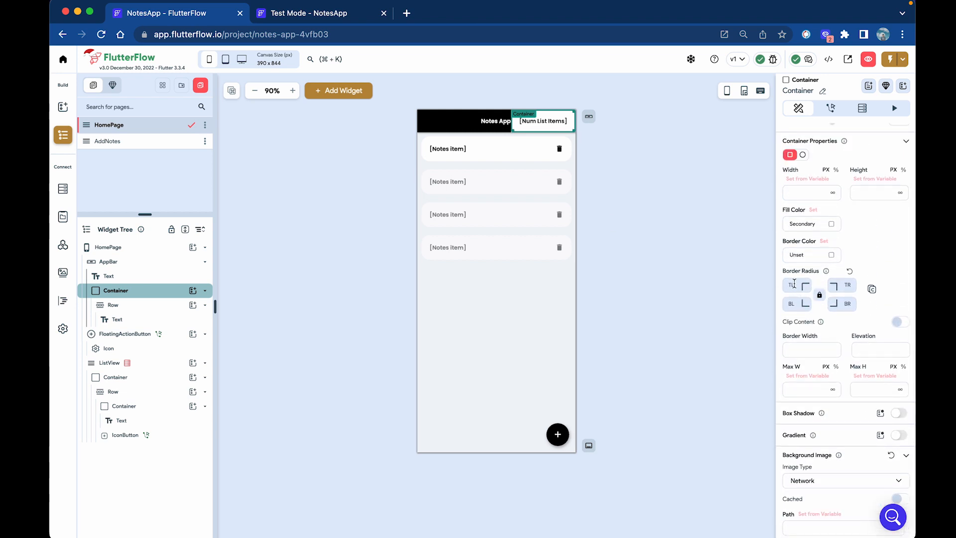
click(796, 286)
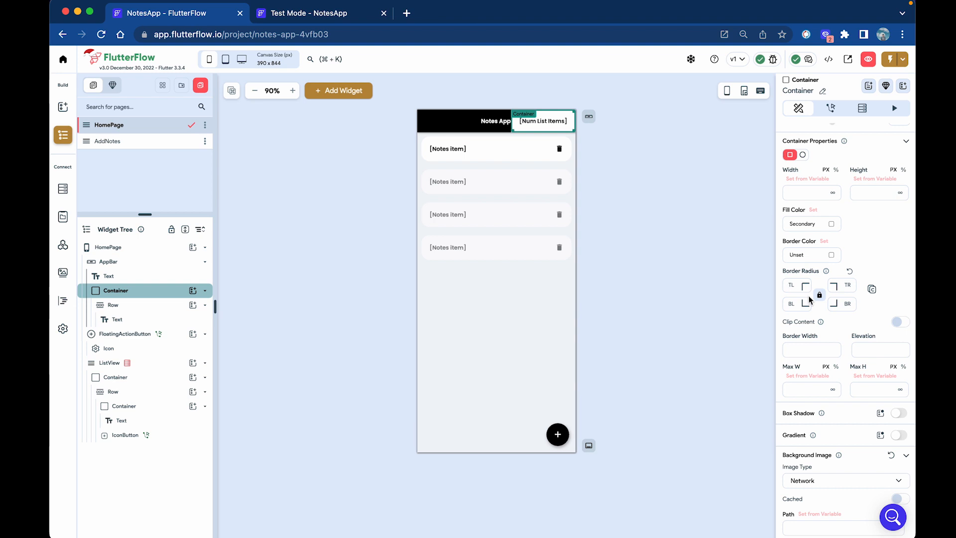
click(621, 195)
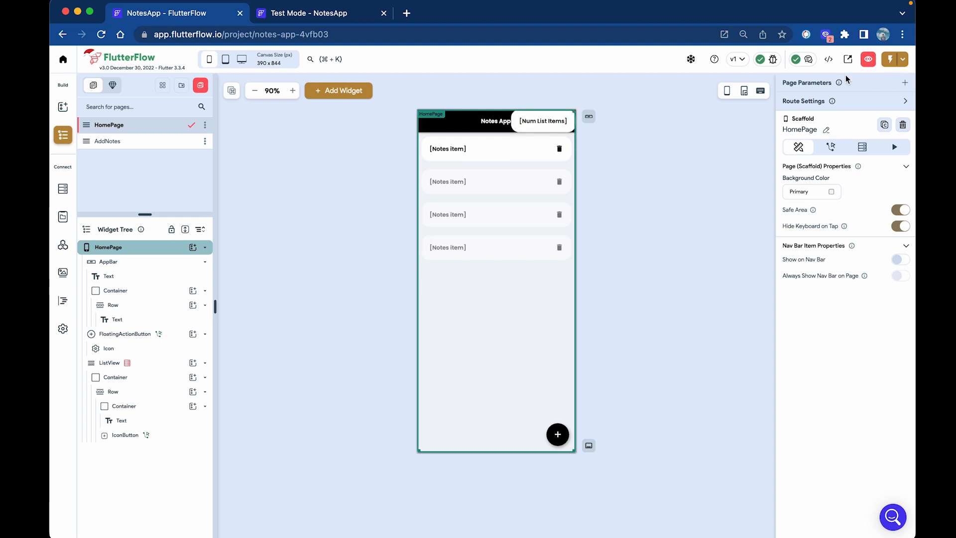
Instant-reload the Test Mode app and pull the notes list down to refresh it.
click(357, 20)
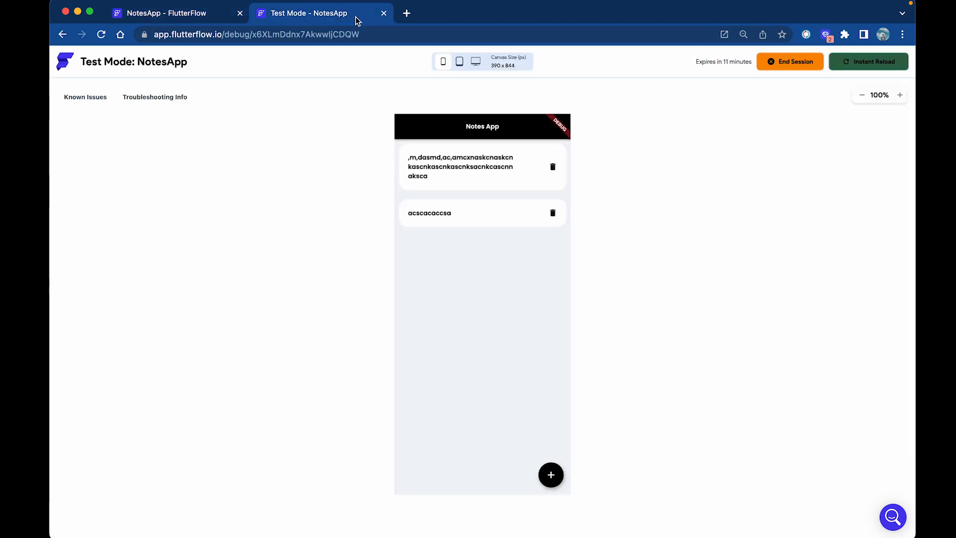
click(859, 63)
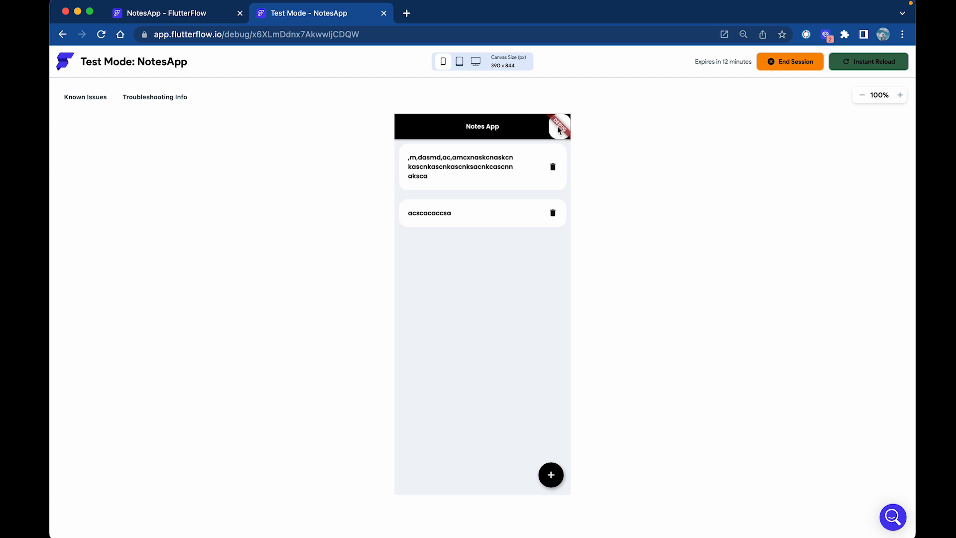
drag(553, 200, 554, 276)
Add two notes, 'czxczxczxc' and 'cascas', to the list.
click(551, 474)
text(czxczxczxc)
click(495, 271)
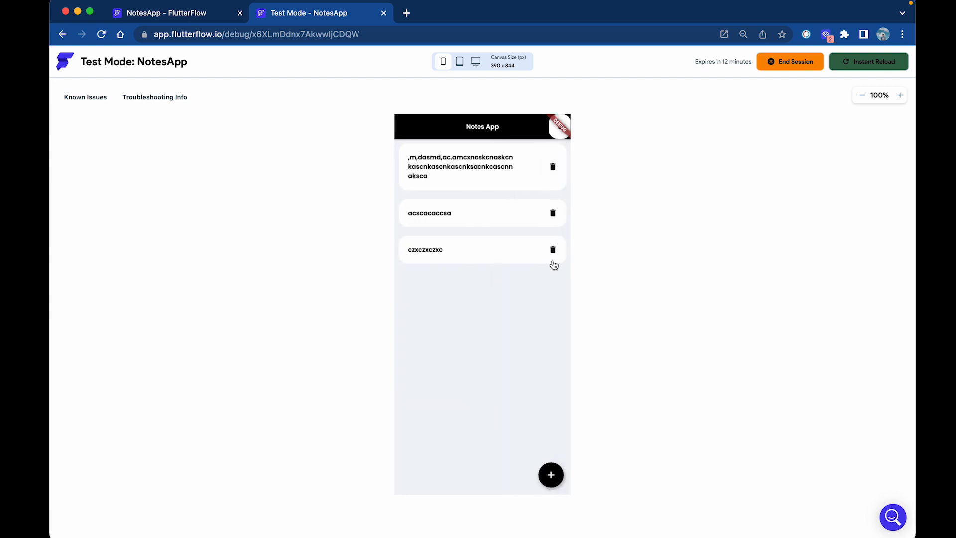
click(551, 474)
text(cascas)
click(477, 274)
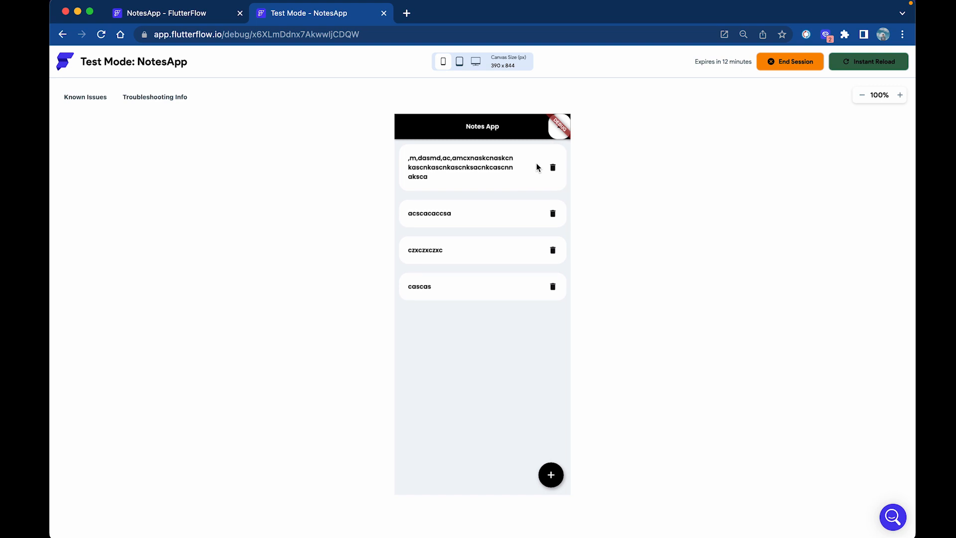
Delete the cascas, czxczxczxc and acscacaccsa notes, leaving only the long note.
click(553, 287)
click(553, 256)
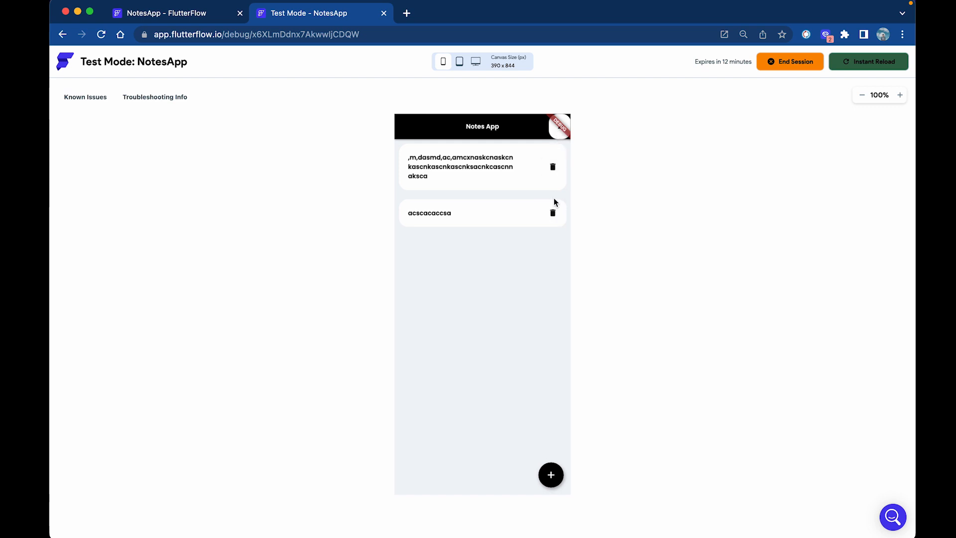
click(553, 214)
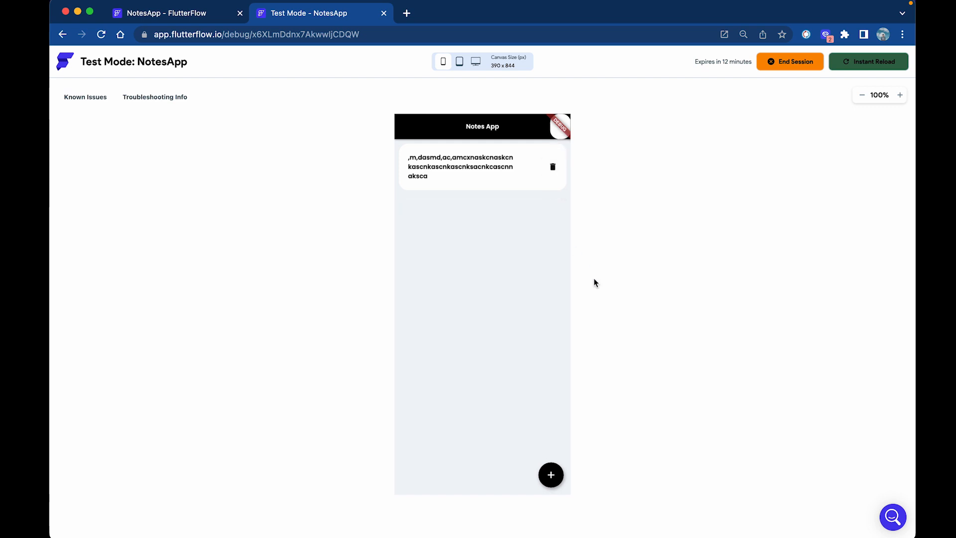